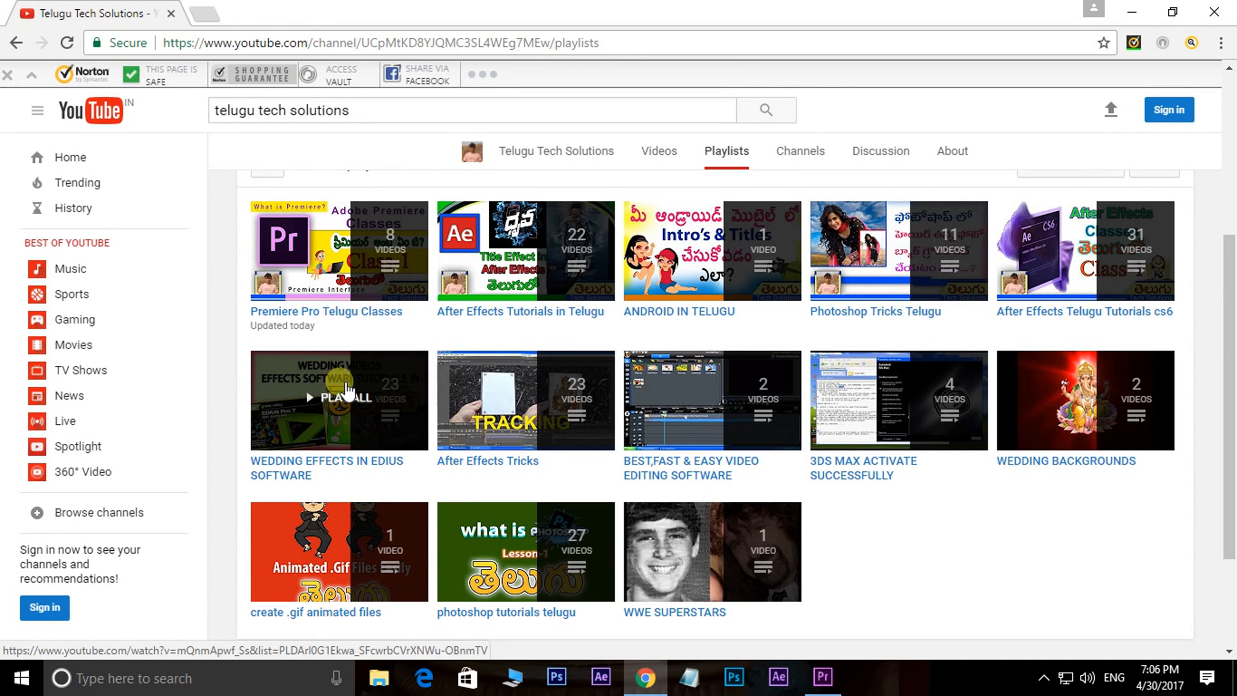
# Step: Switch to Adobe Premiere Pro and close the open Title 04 editor
pyautogui.scroll(4, 912, 346)
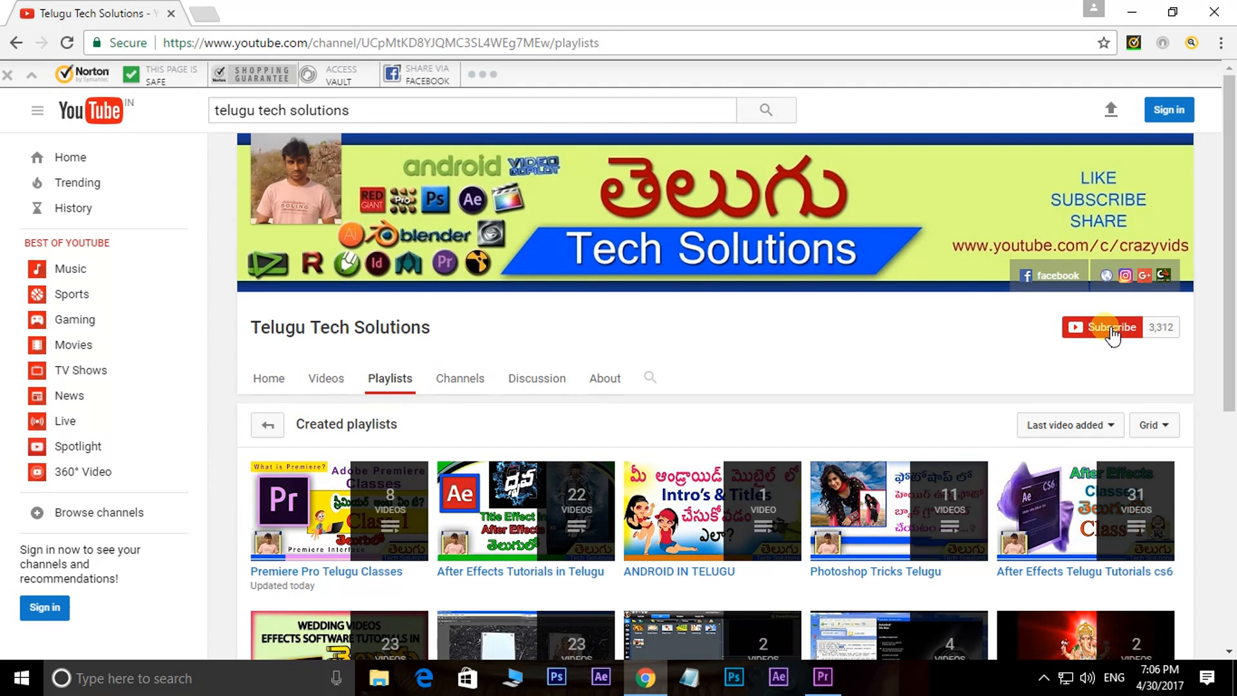
pyautogui.click(828, 680)
pyautogui.click(835, 686)
pyautogui.click(832, 683)
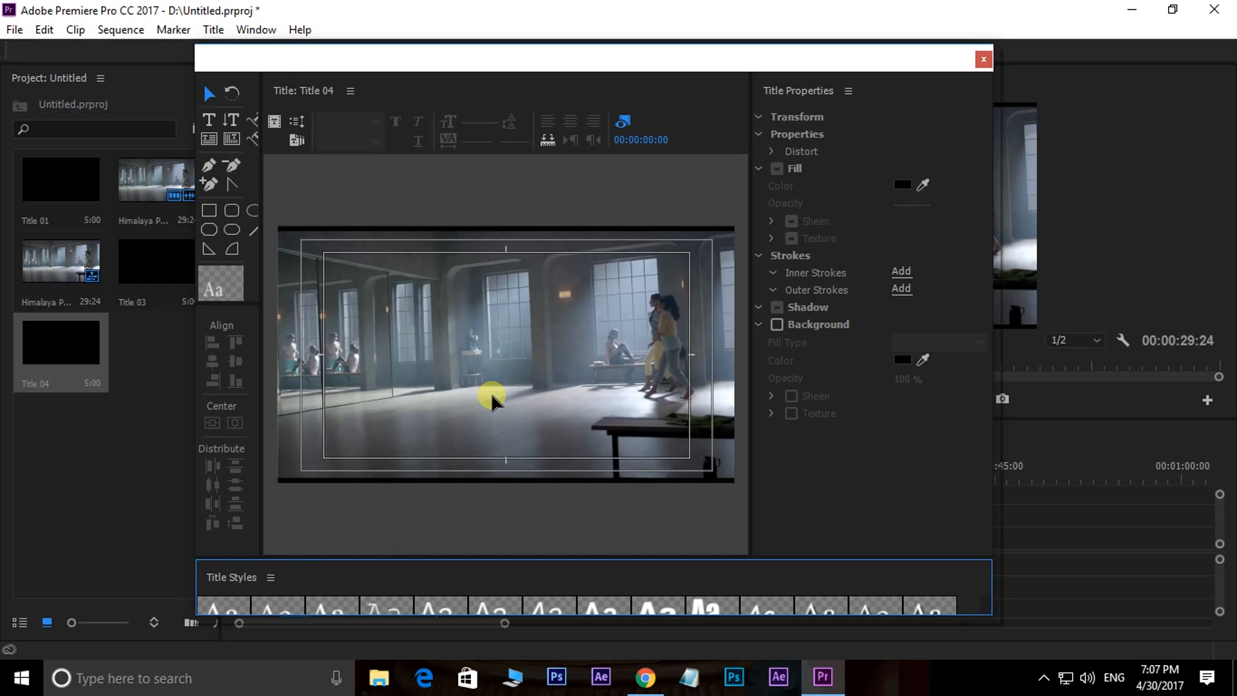
pyautogui.click(983, 59)
# Step: Create a new default still title named 123 and reposition its editor window over the workspace
pyautogui.click(211, 29)
pyautogui.moveTo(268, 77)
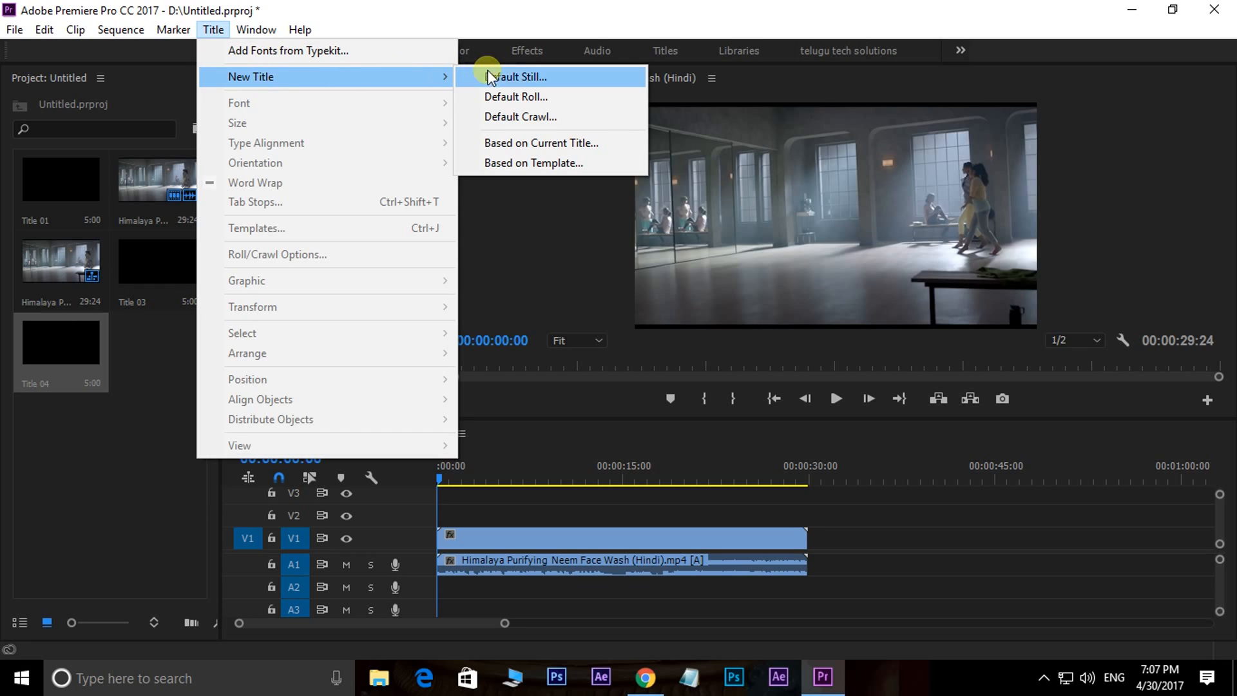
pyautogui.click(533, 78)
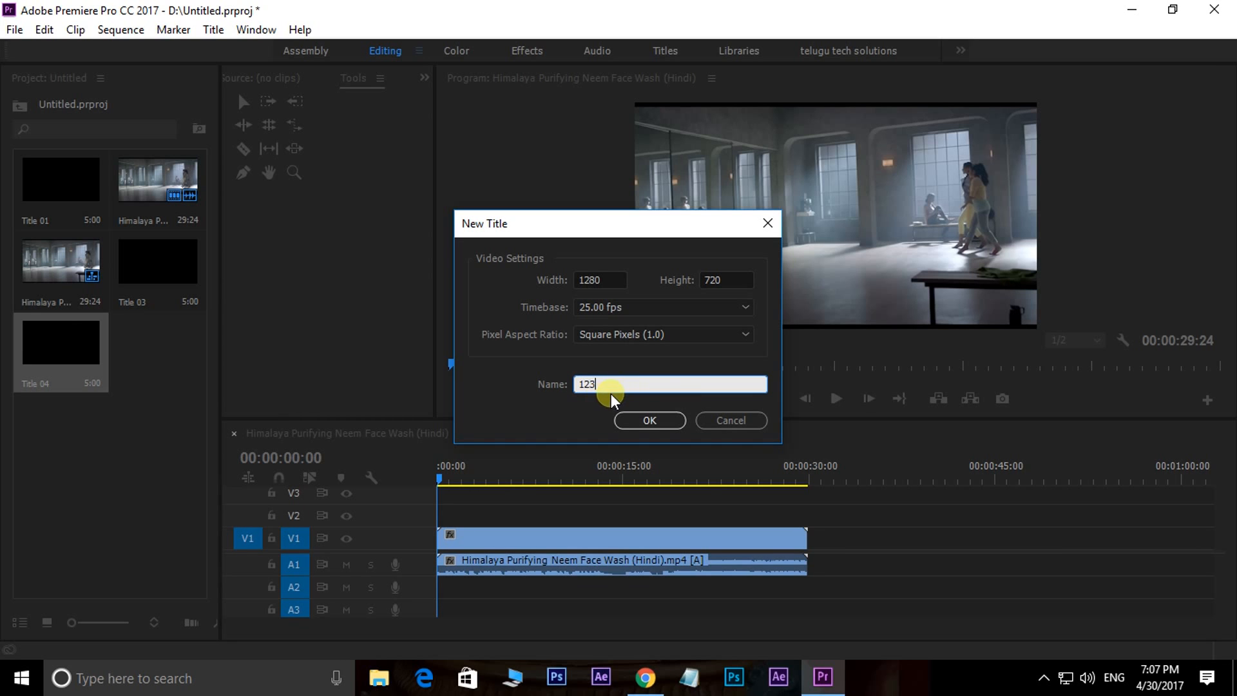
pyautogui.click(646, 420)
pyautogui.moveTo(409, 72); pyautogui.dragTo(459, 72)
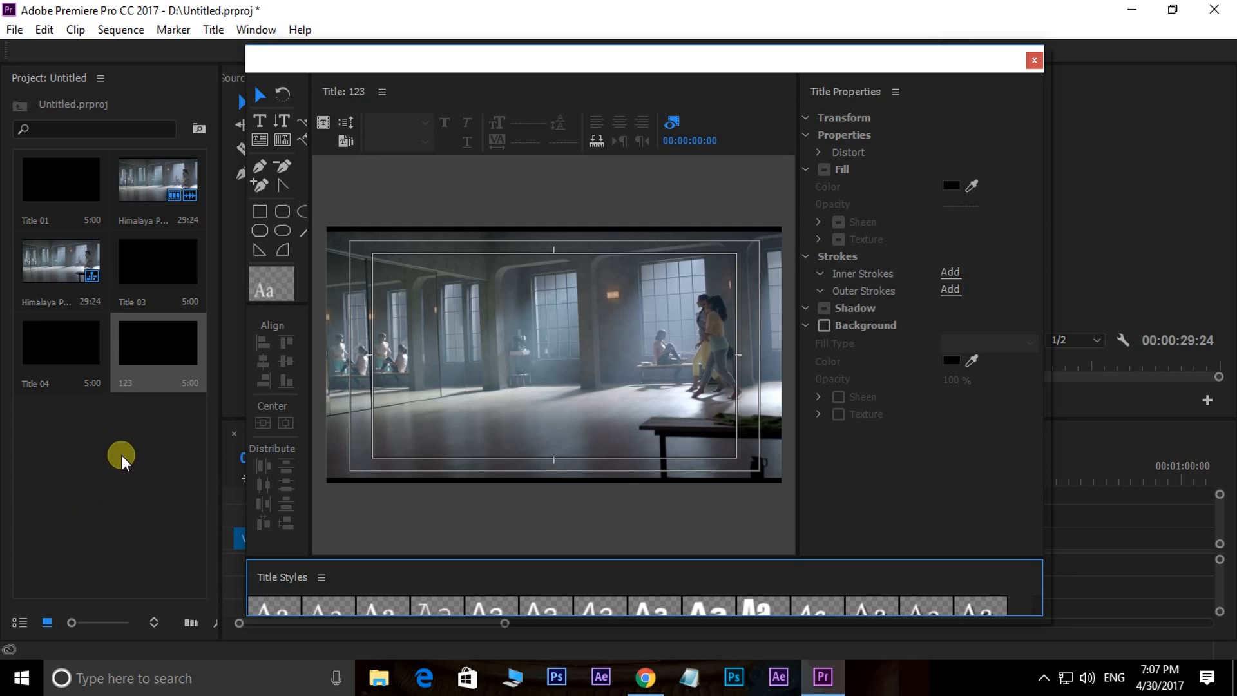
pyautogui.moveTo(464, 89); pyautogui.dragTo(451, 67)
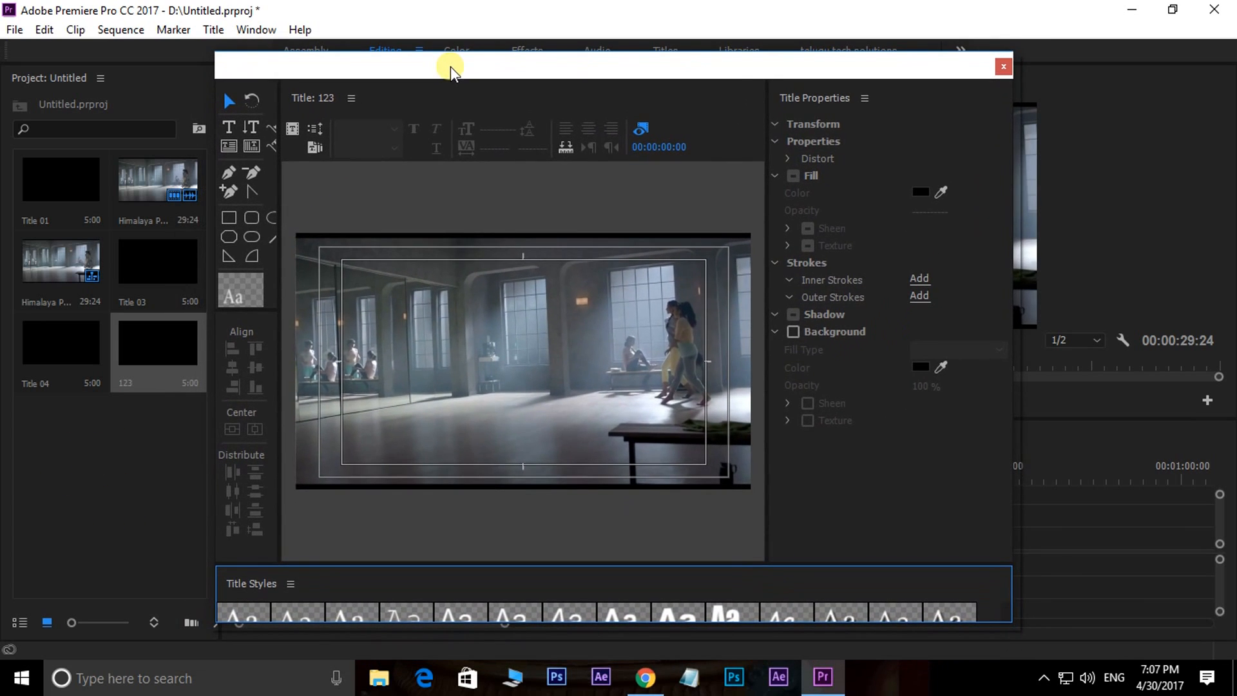
# Step: Add the text "Telugu Tech Solutions" to the title frame with the Type tool
pyautogui.click(227, 129)
pyautogui.click(417, 368)
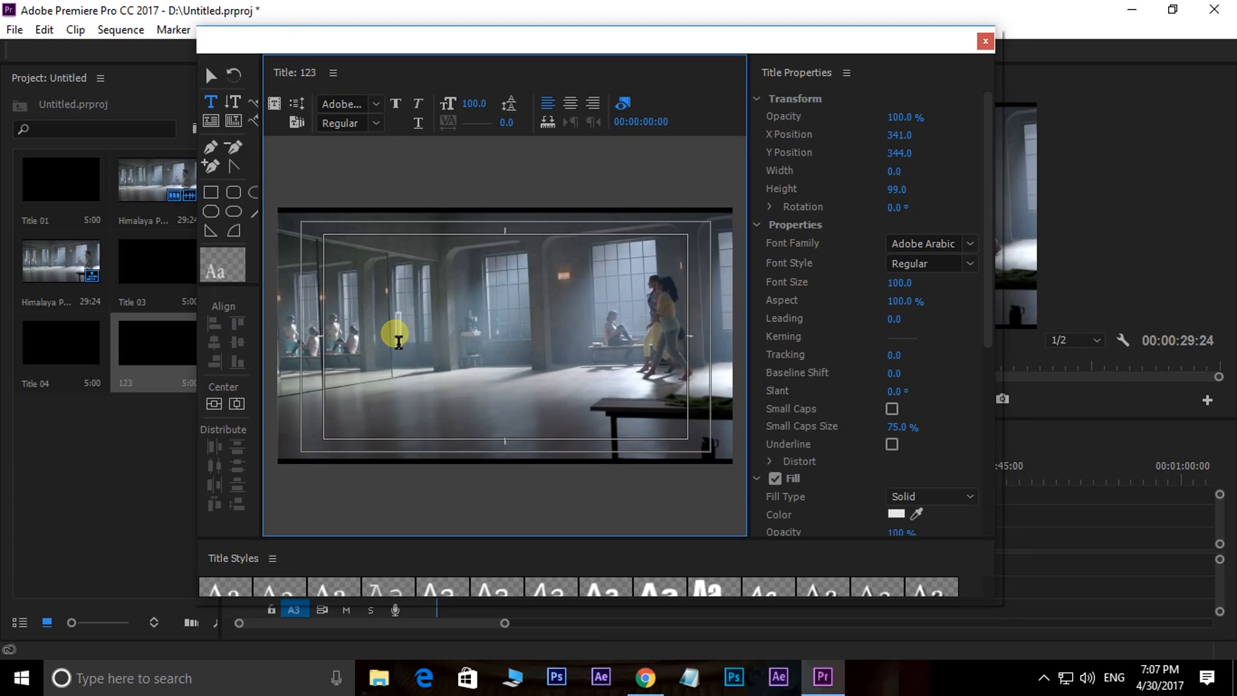
pyautogui.write('h Solutions')
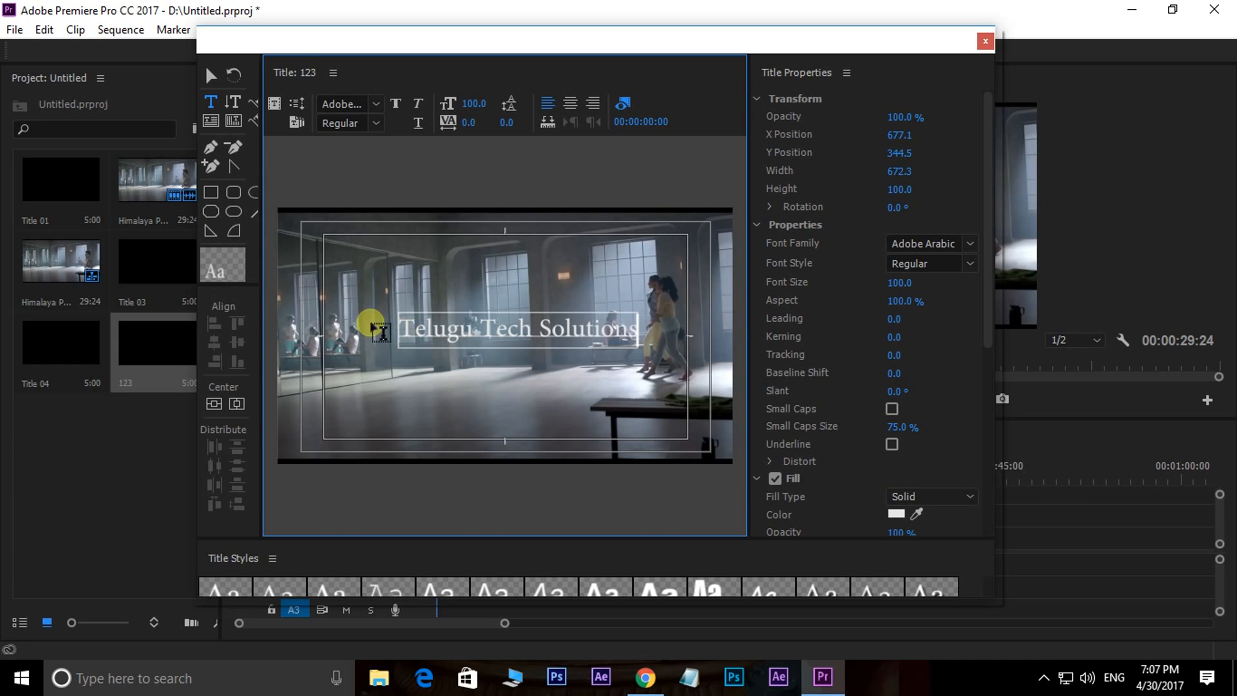
# Step: Move the text to the upper-left corner of the title-safe area, at about X 479, Y 151
pyautogui.click(210, 73)
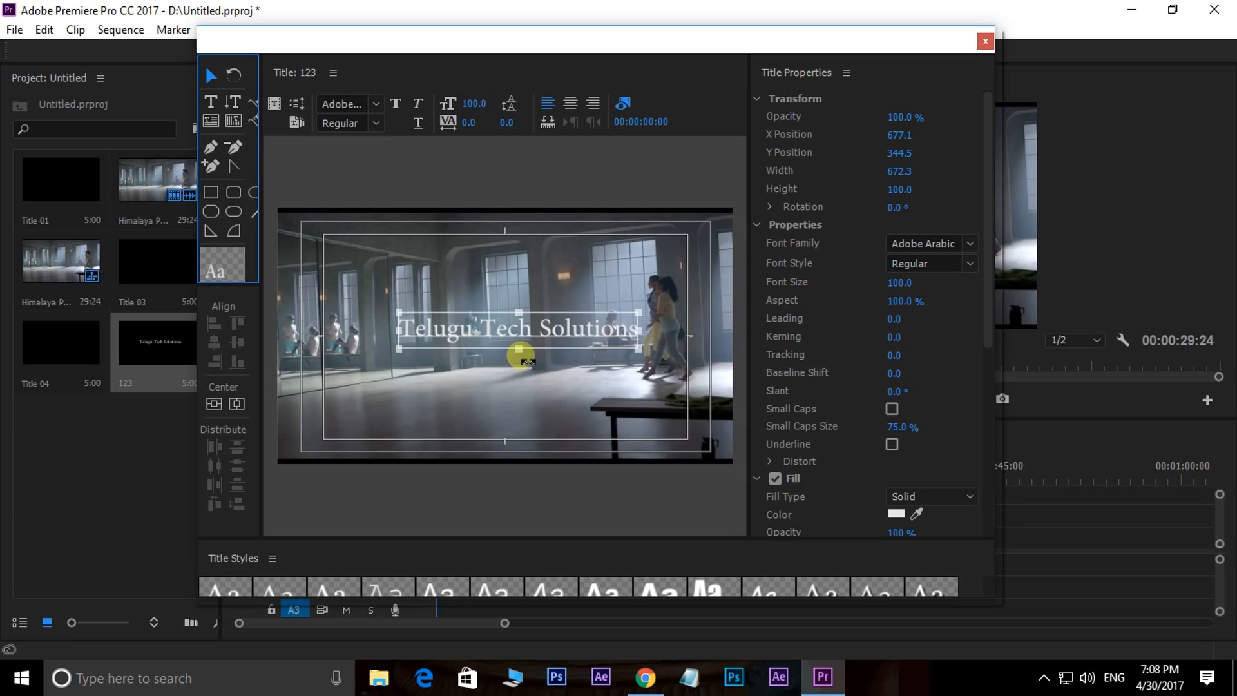
pyautogui.moveTo(519, 336); pyautogui.dragTo(509, 333)
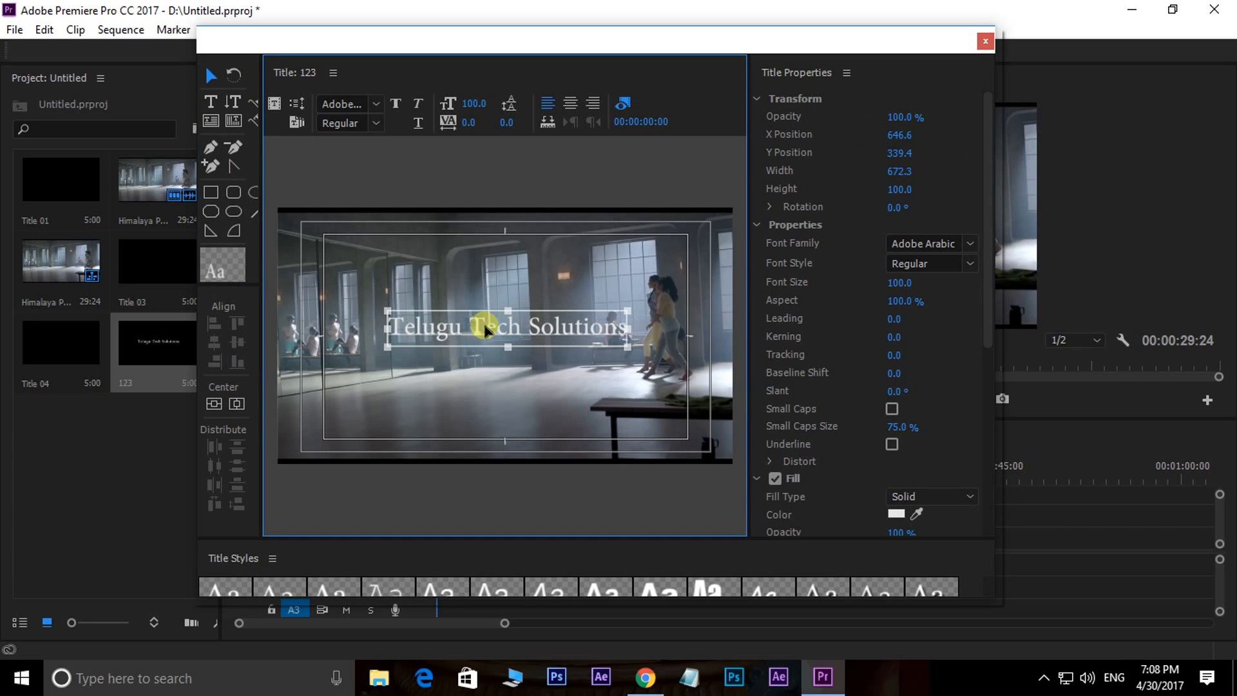
pyautogui.moveTo(451, 329); pyautogui.dragTo(354, 264)
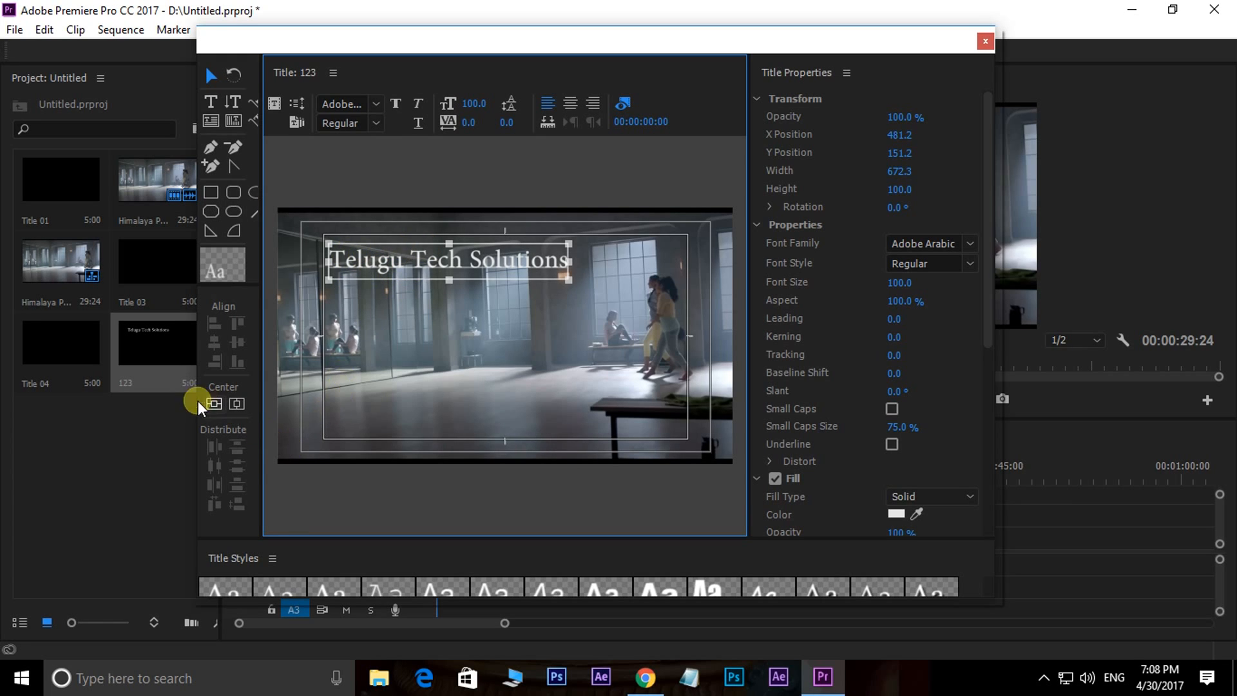
pyautogui.moveTo(386, 265); pyautogui.dragTo(385, 265)
# Step: Center the title text vertically and horizontally in the frame
pyautogui.click(214, 405)
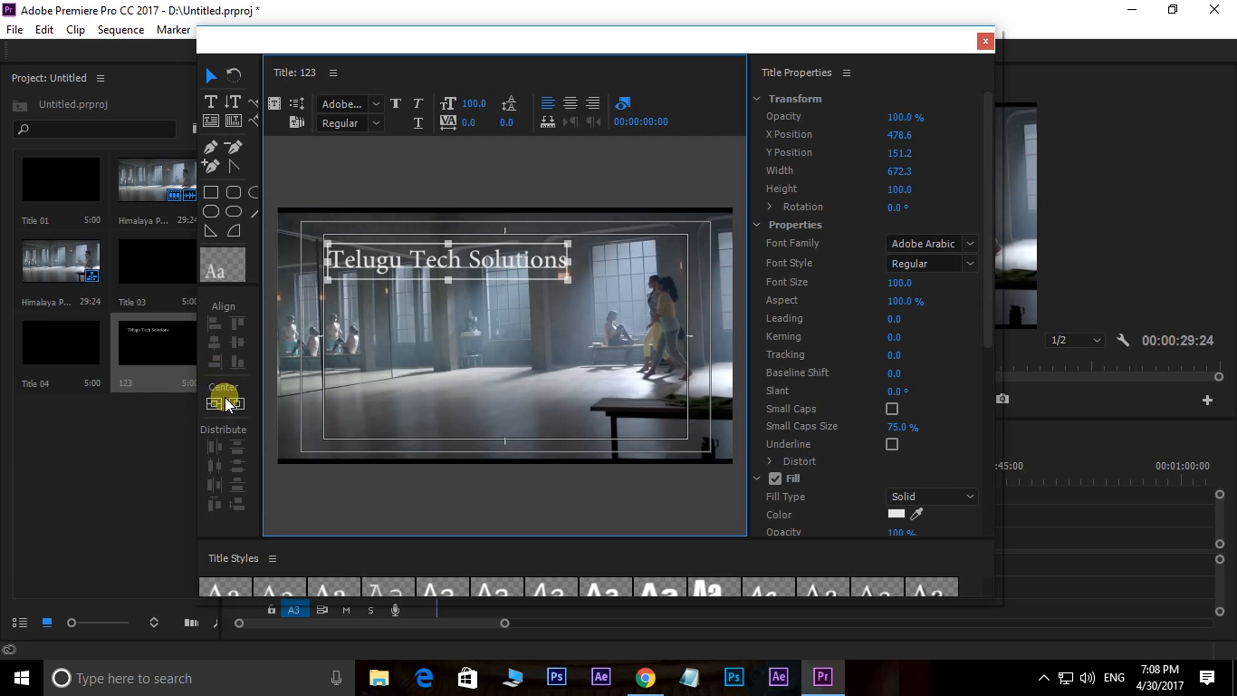
pyautogui.click(213, 403)
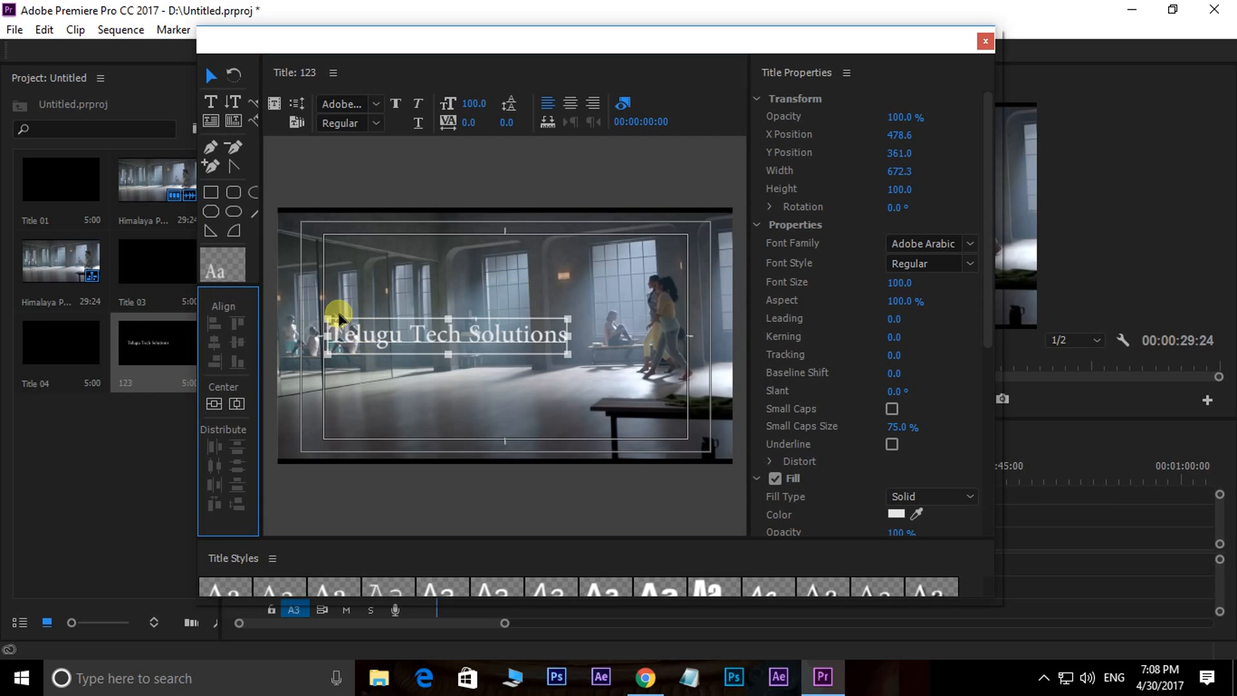
pyautogui.click(236, 404)
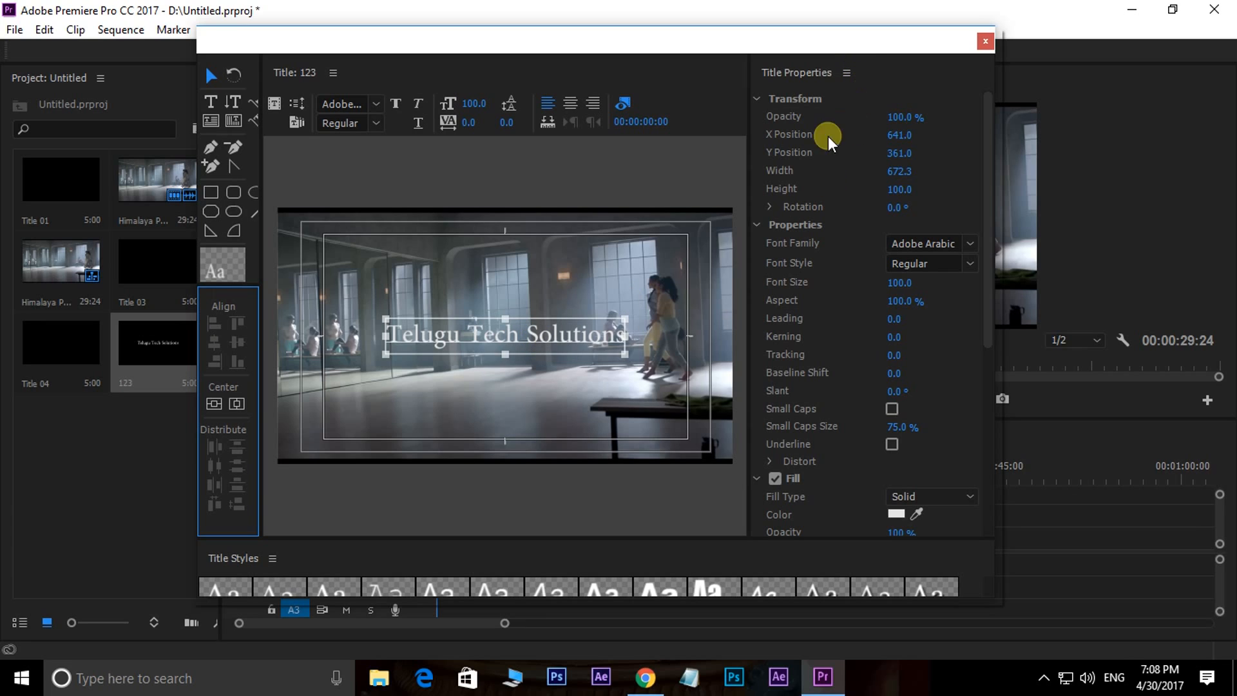
# Step: Lower the title text's opacity to 0% and raise it back to 99%
pyautogui.moveTo(904, 122); pyautogui.dragTo(762, 123)
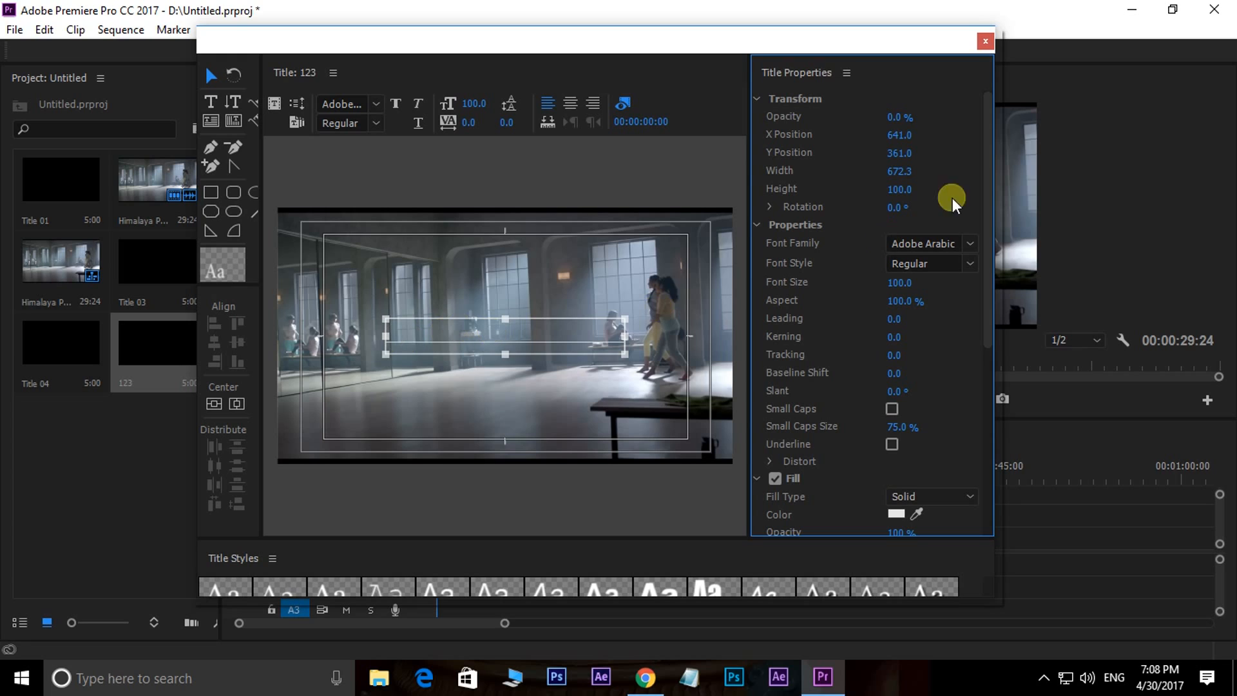
pyautogui.moveTo(892, 117); pyautogui.dragTo(1042, 114)
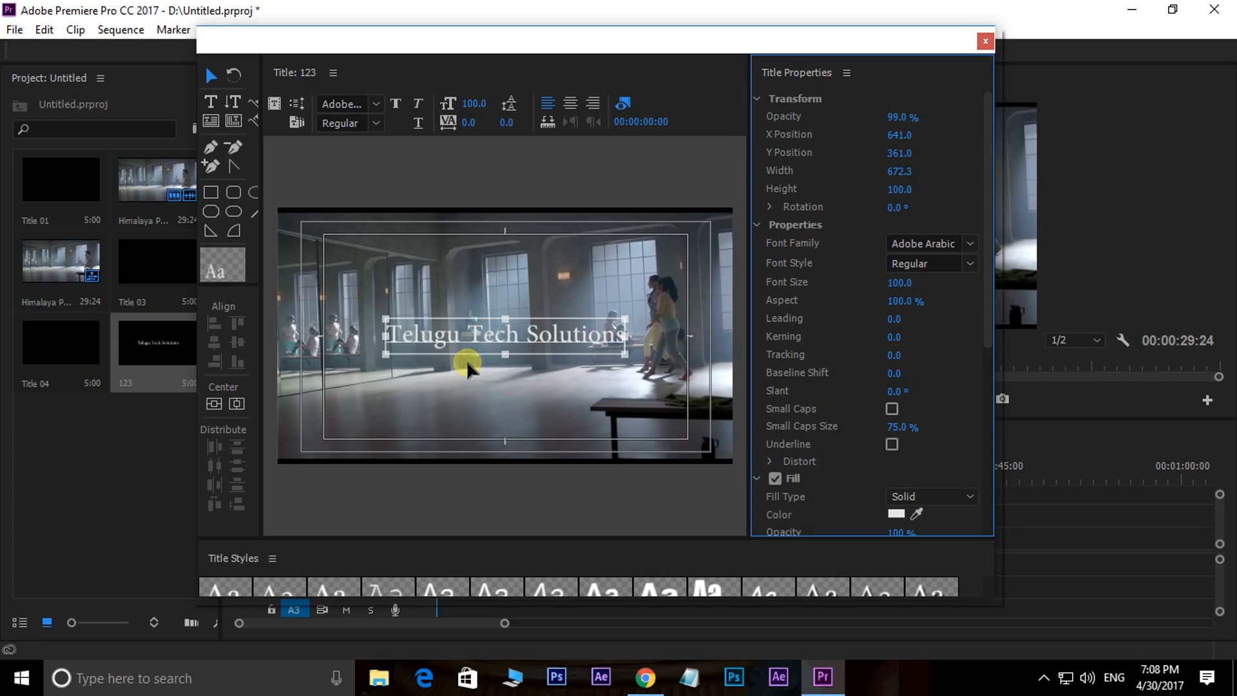
# Step: Collapse all title property groups except Transform and set the text's opacity to 100%
pyautogui.click(757, 98)
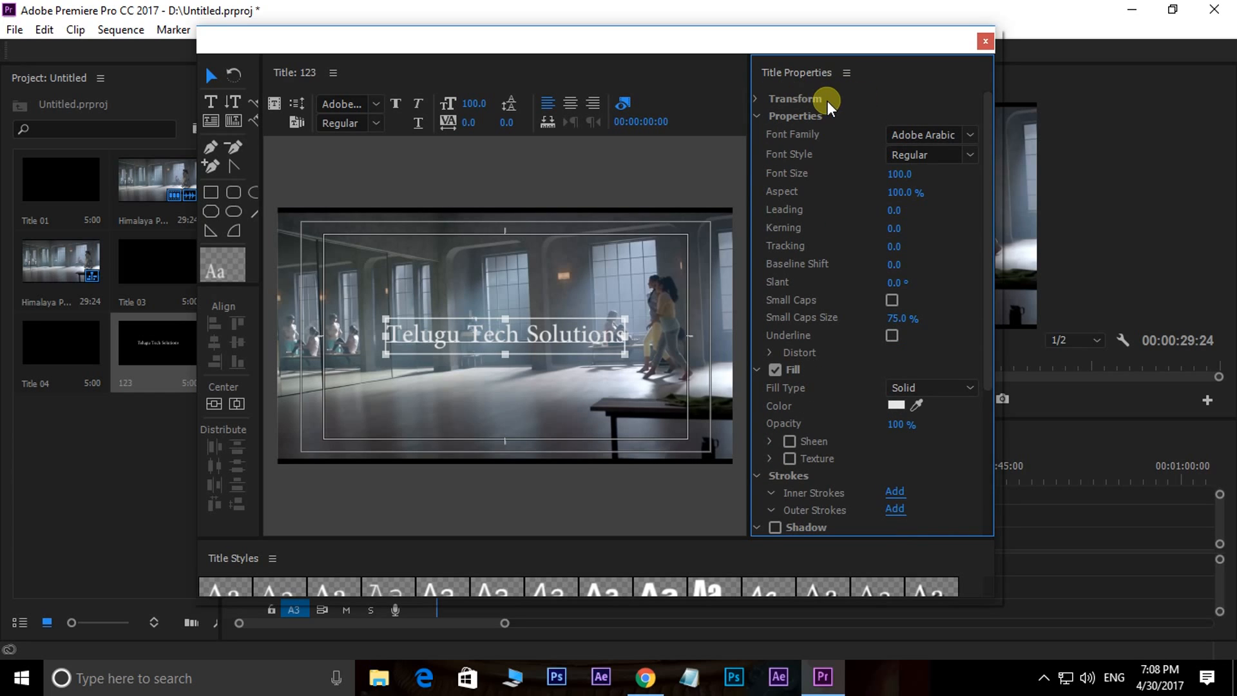
pyautogui.click(756, 97)
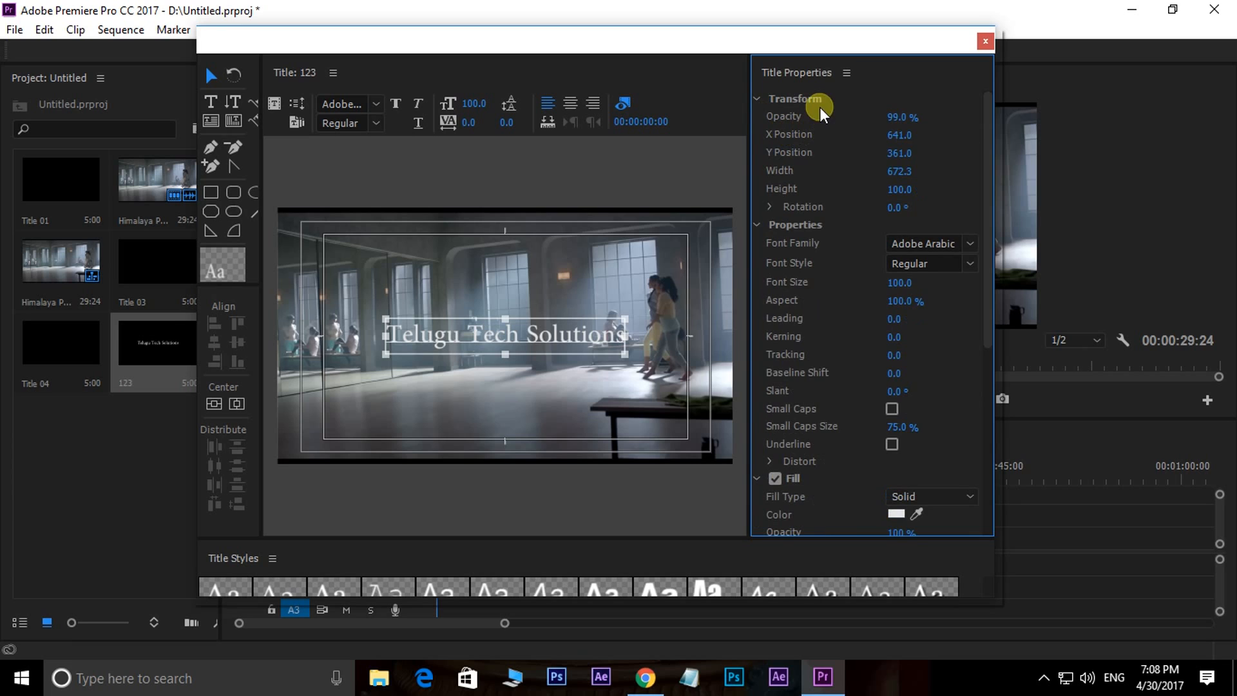
pyautogui.click(758, 97)
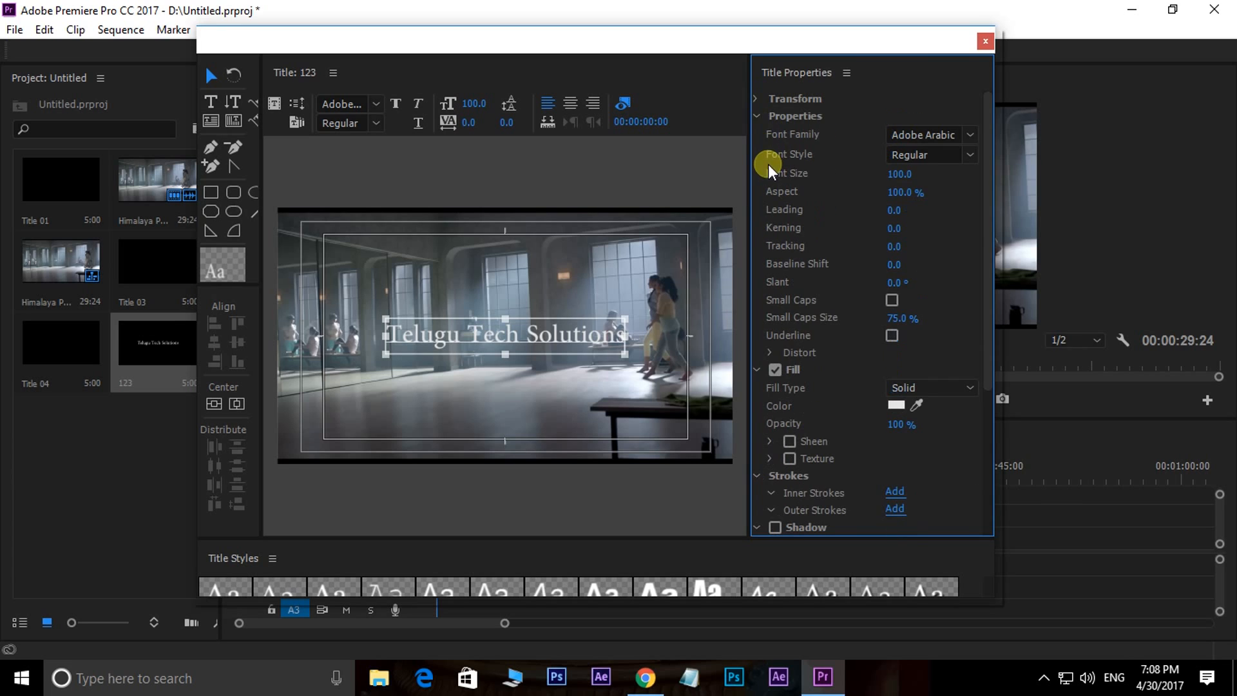
pyautogui.click(756, 116)
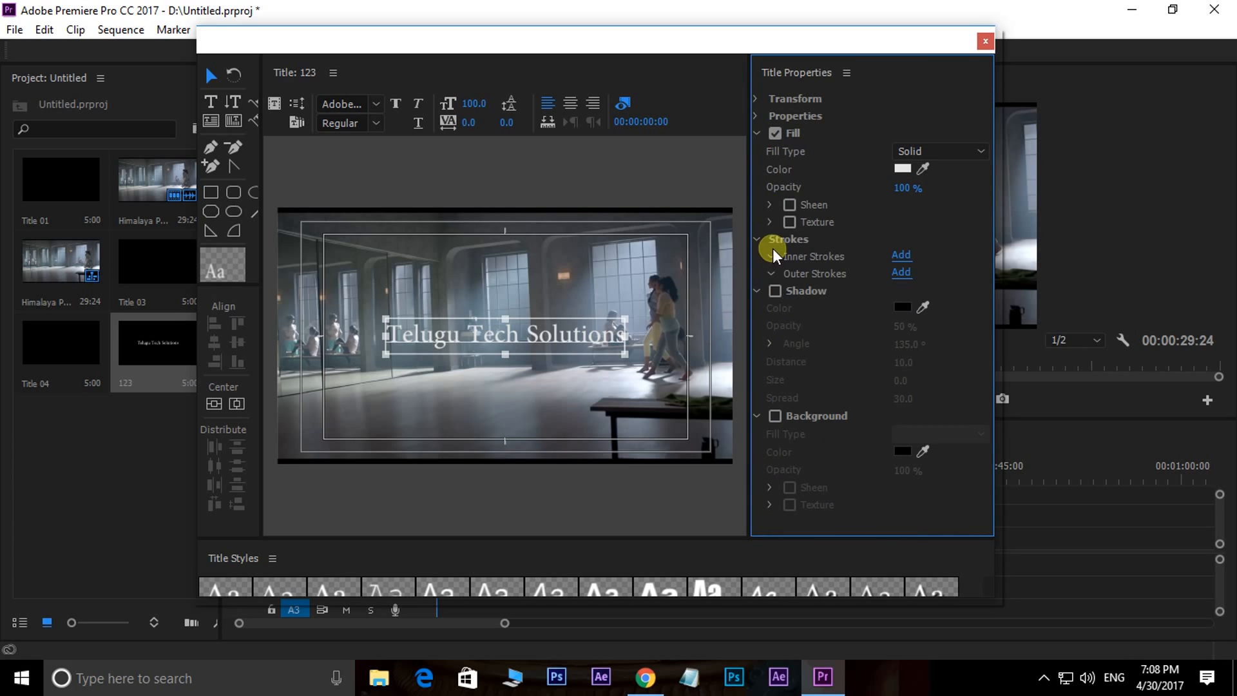
pyautogui.click(757, 133)
pyautogui.click(758, 151)
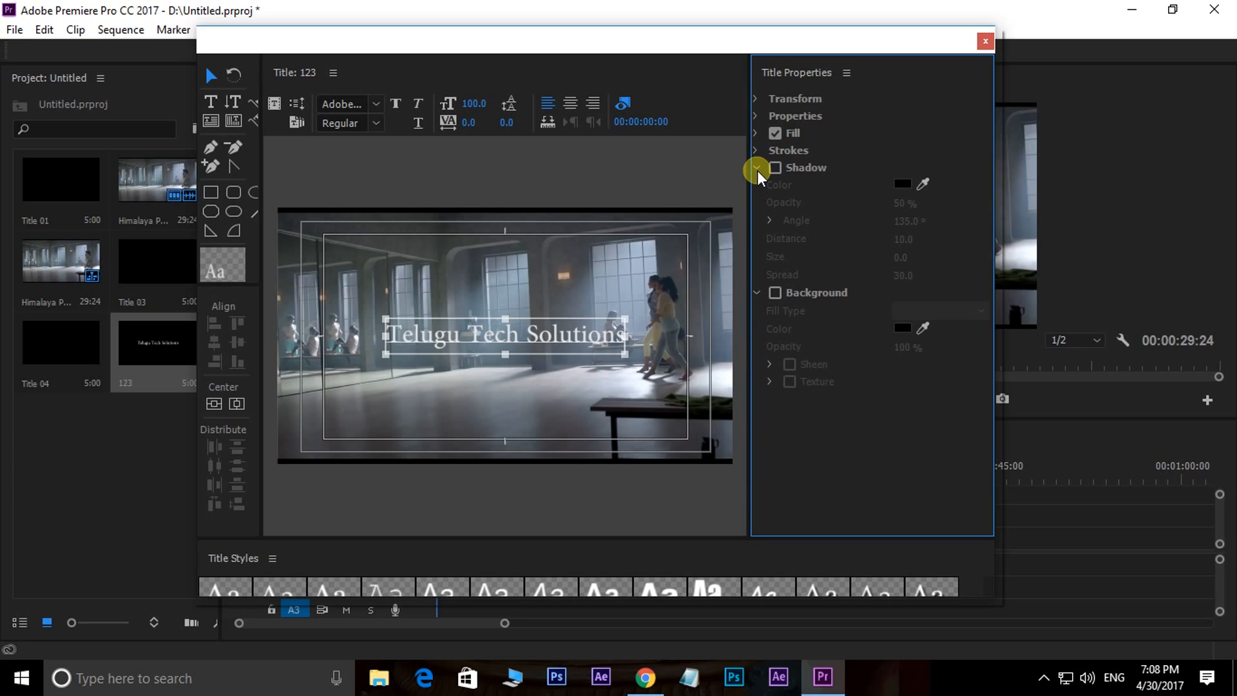
pyautogui.click(756, 167)
pyautogui.click(758, 185)
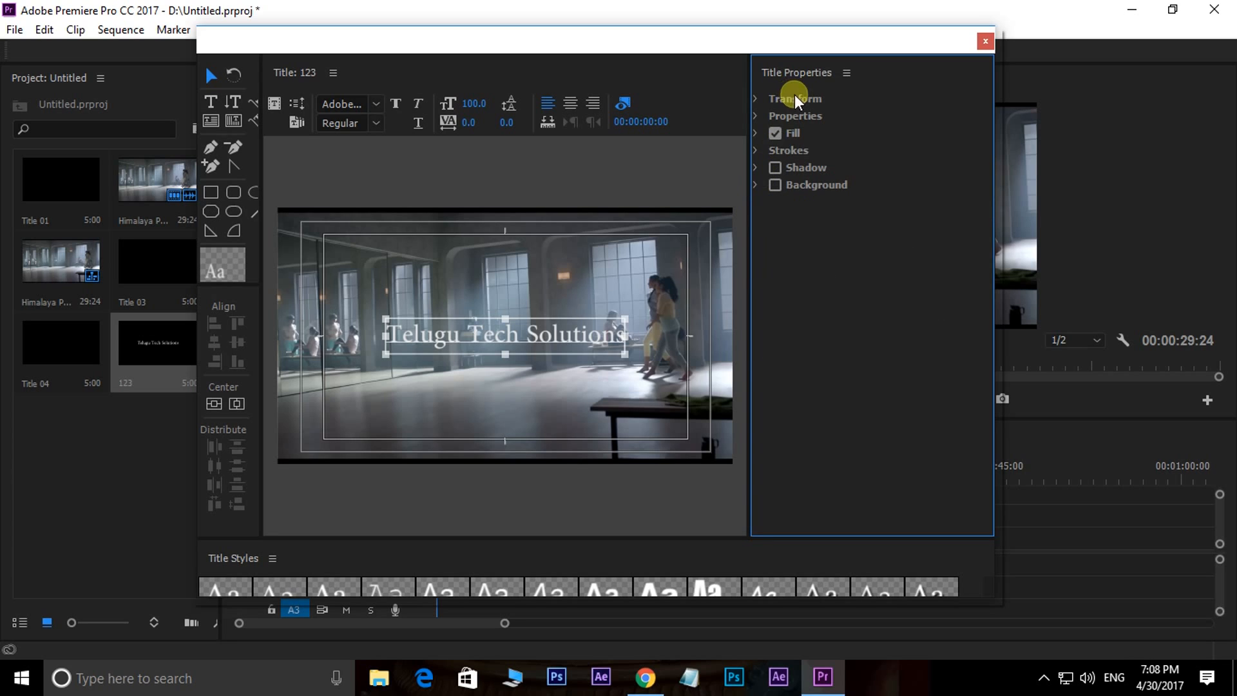
pyautogui.click(754, 98)
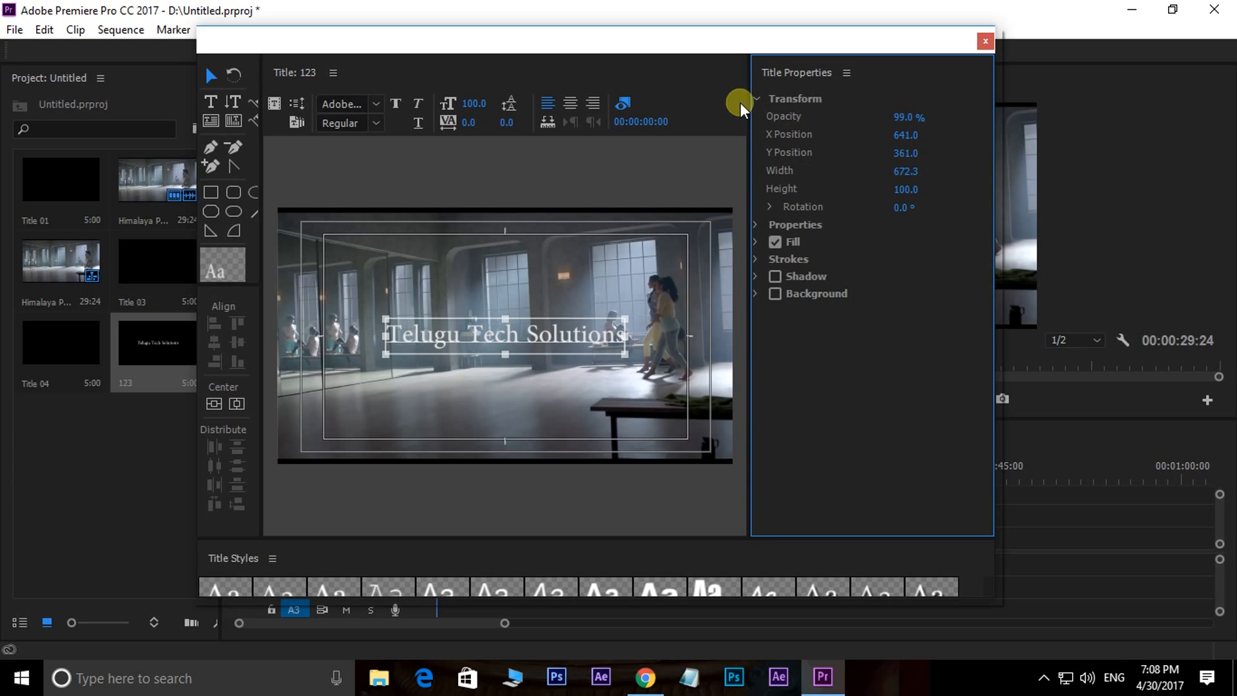
pyautogui.moveTo(904, 121); pyautogui.dragTo(955, 115)
# Step: Try to move the title text freehand to about X 692, Y 371, and undo the move
pyautogui.click(211, 75)
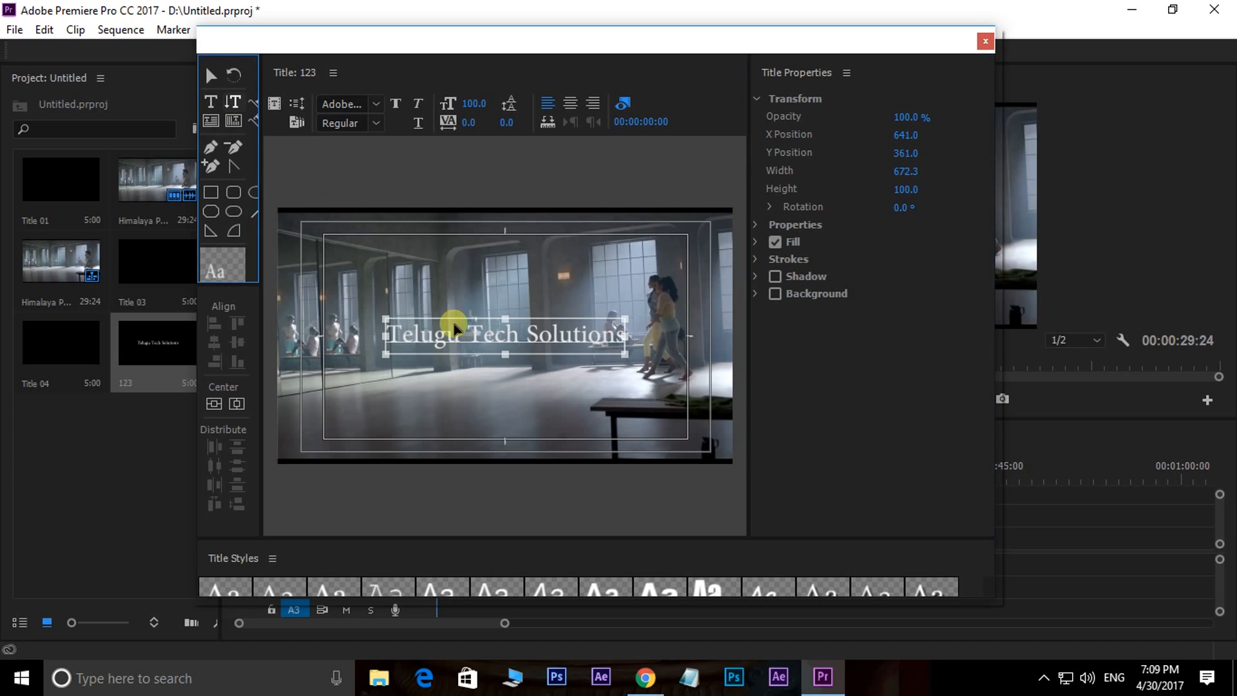
pyautogui.moveTo(461, 333)
pyautogui.mouseDown()
pyautogui.moveTo(385, 338)
pyautogui.moveTo(503, 319)
pyautogui.moveTo(476, 255)
pyautogui.moveTo(482, 345)
pyautogui.mouseUp()
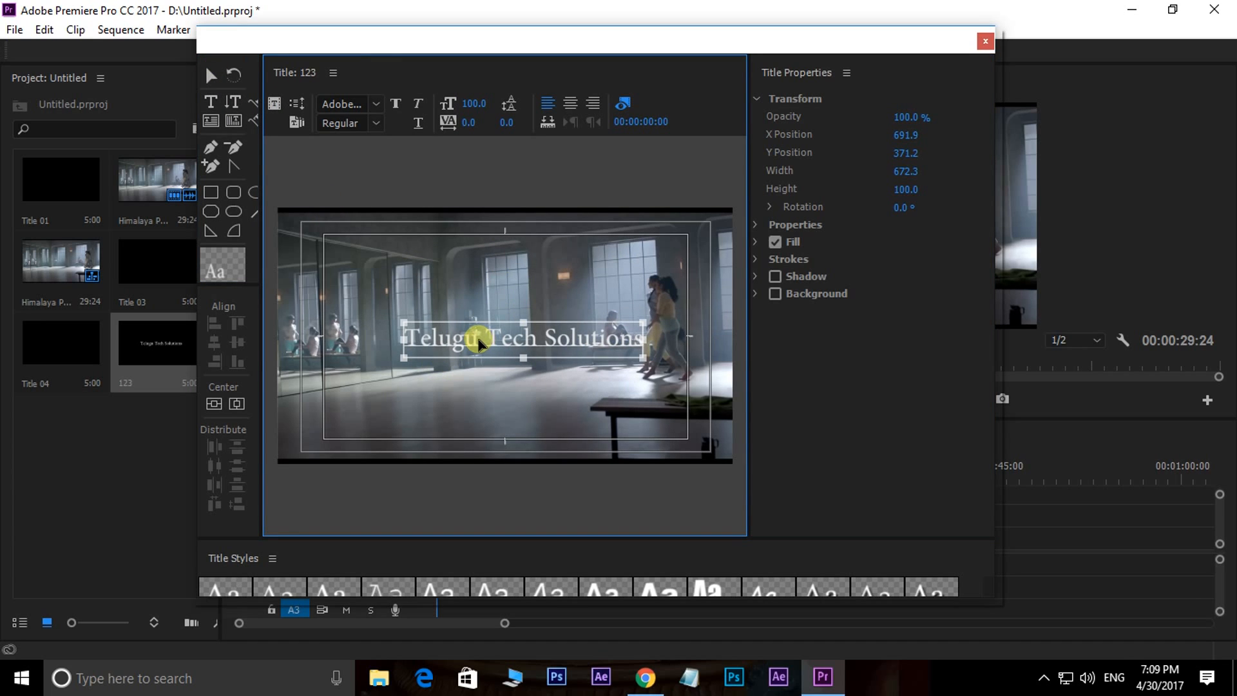
pyautogui.hotkey('ctrl', 'z')
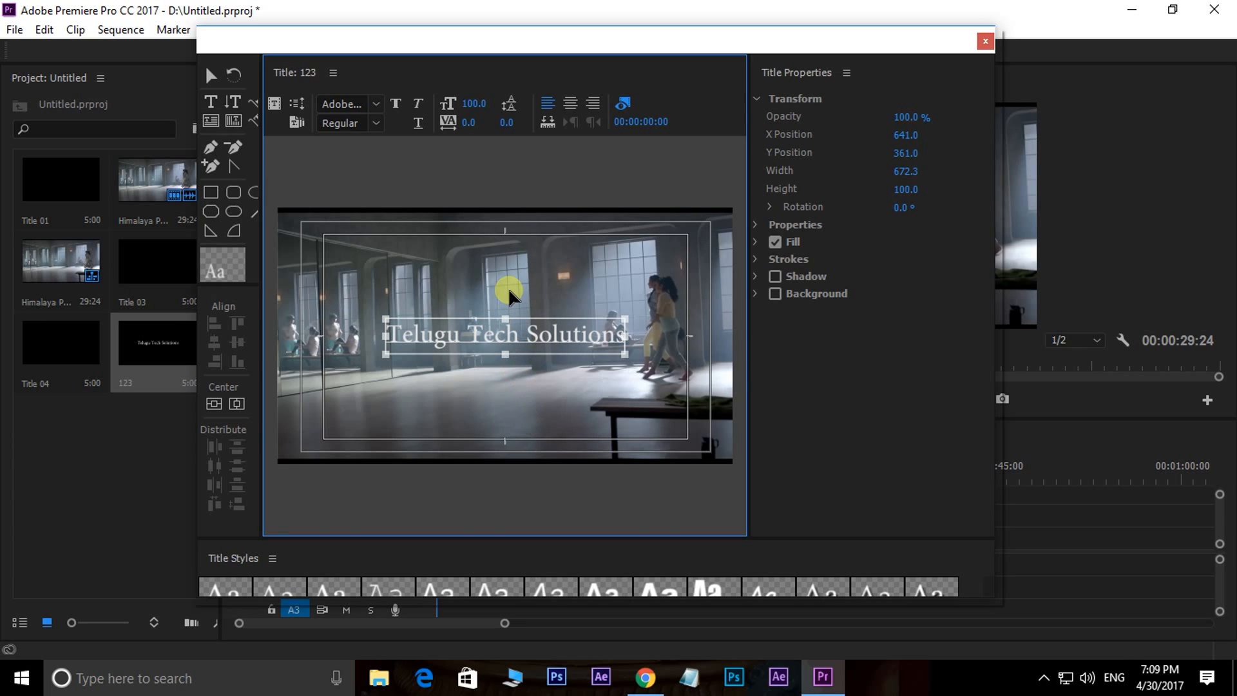
# Step: Move the title text to X position 624 and Y position 336
pyautogui.click(904, 136)
pyautogui.moveTo(904, 135)
pyautogui.mouseDown()
pyautogui.moveTo(1063, 132)
pyautogui.moveTo(793, 132)
pyautogui.moveTo(892, 137)
pyautogui.moveTo(910, 163)
pyautogui.moveTo(862, 154)
pyautogui.moveTo(975, 155)
pyautogui.moveTo(779, 168)
pyautogui.moveTo(914, 165)
pyautogui.moveTo(861, 168)
pyautogui.moveTo(918, 153)
pyautogui.mouseUp()
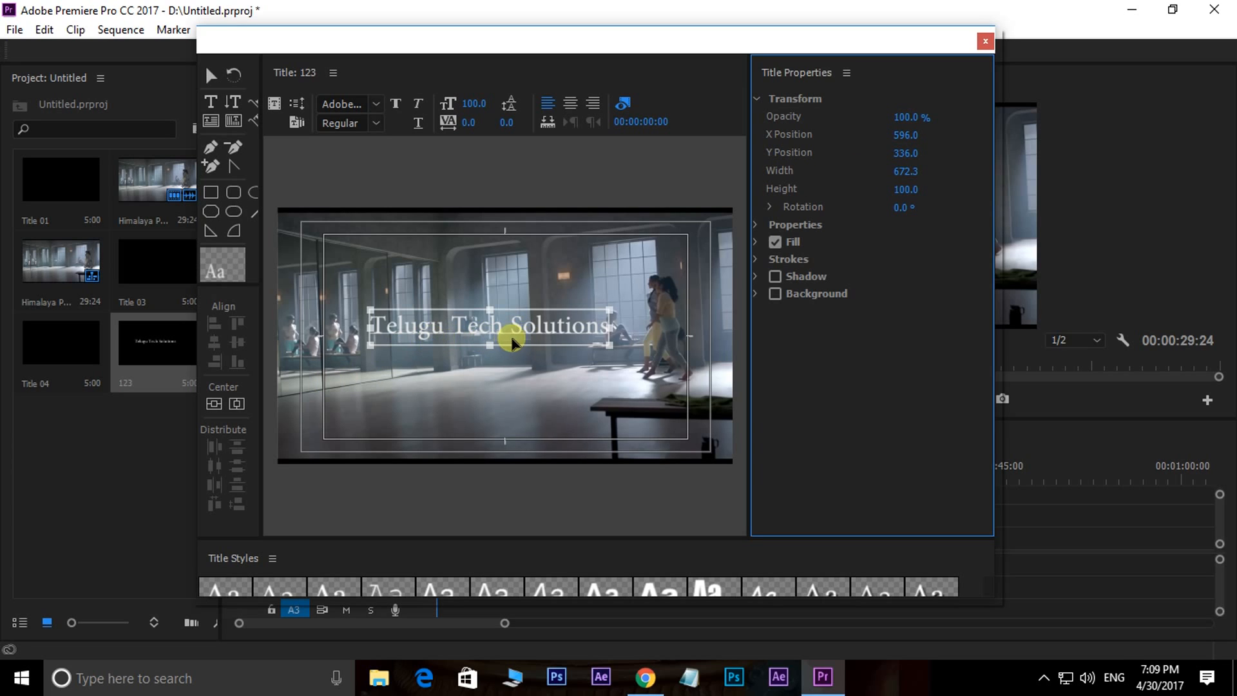
pyautogui.moveTo(528, 333); pyautogui.dragTo(538, 332)
# Step: Try resizing the title text by stretching its height to 166, and return the height to 100
pyautogui.moveTo(909, 170)
pyautogui.mouseDown()
pyautogui.moveTo(1165, 161)
pyautogui.moveTo(665, 227)
pyautogui.moveTo(912, 166)
pyautogui.mouseUp()
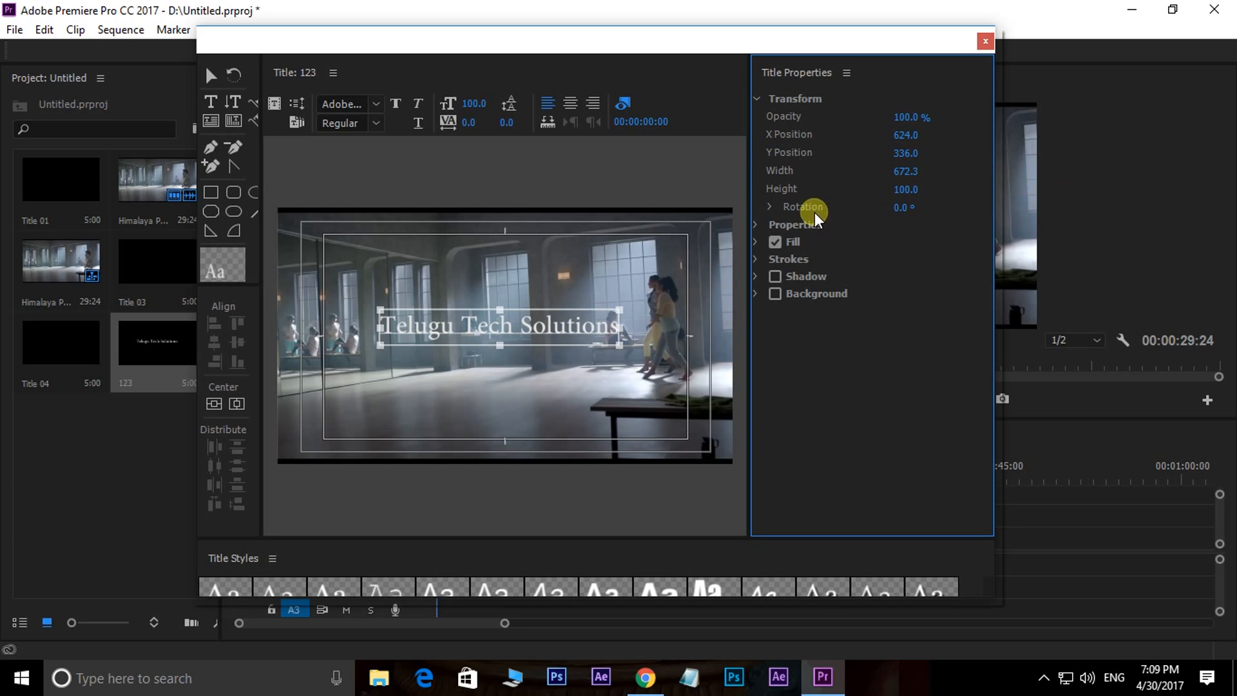
pyautogui.moveTo(911, 193); pyautogui.dragTo(634, 212)
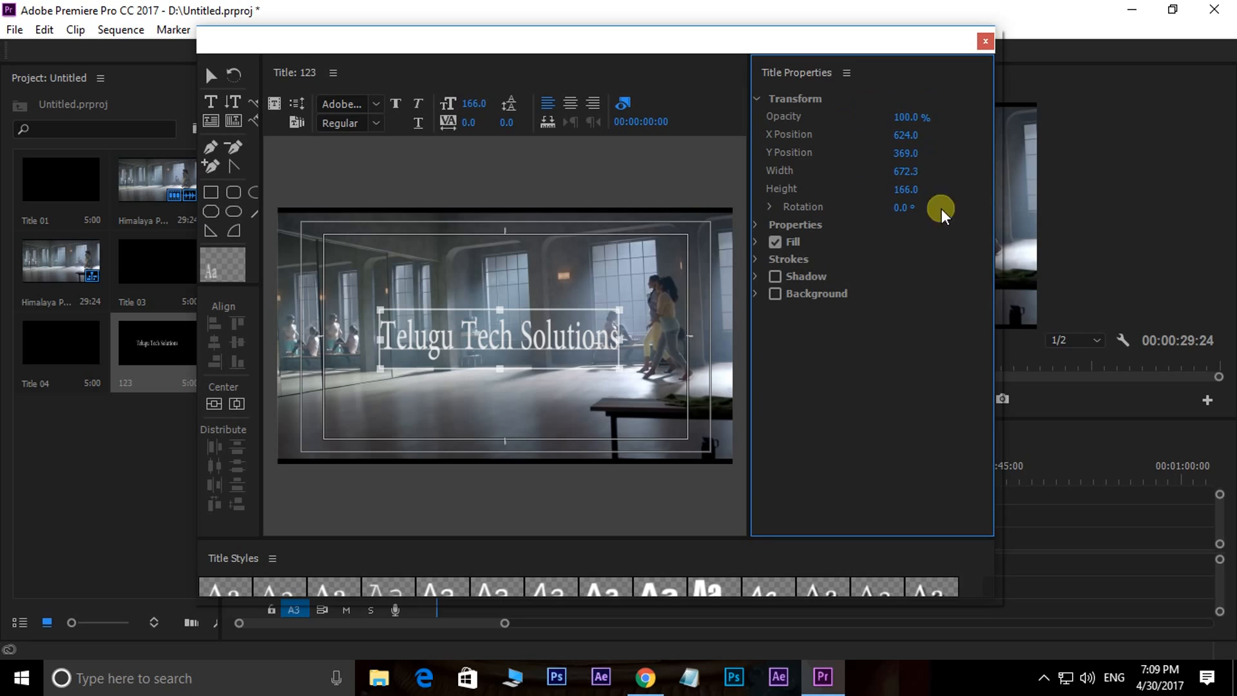
pyautogui.moveTo(915, 200); pyautogui.dragTo(884, 263)
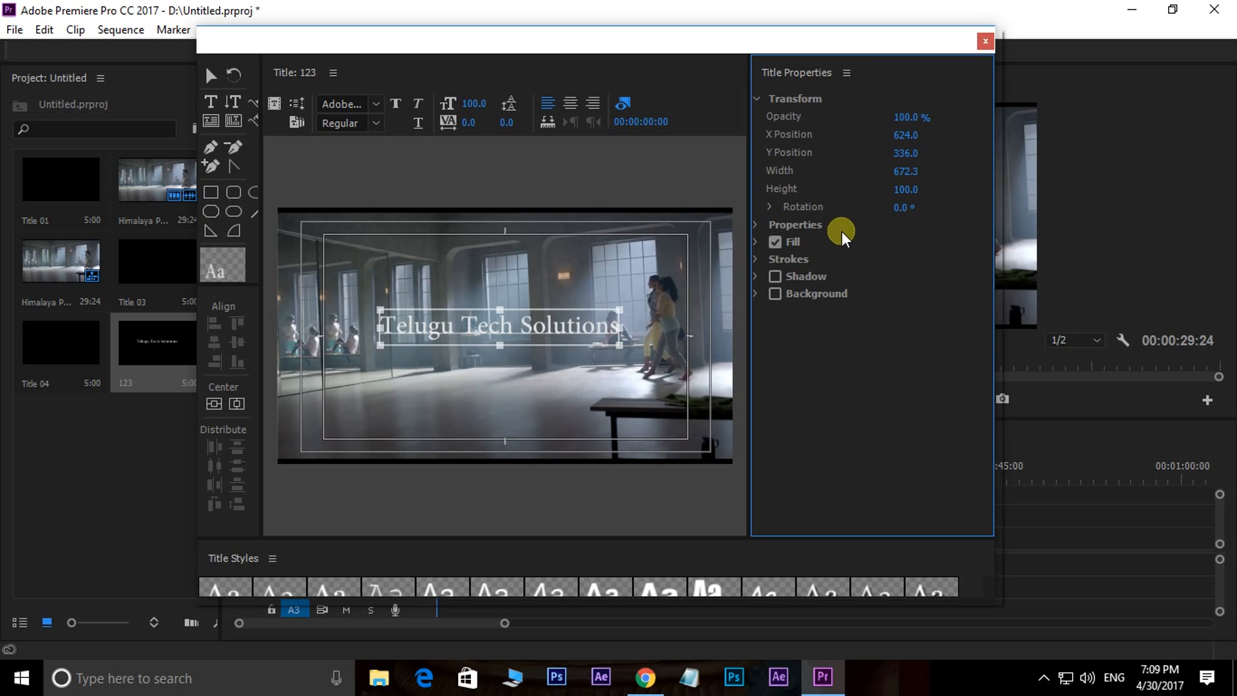
# Step: Try rotating the title text with the rotation value and its dial, undoing the rotation
pyautogui.moveTo(906, 207)
pyautogui.mouseDown()
pyautogui.moveTo(988, 201)
pyautogui.moveTo(1077, 221)
pyautogui.moveTo(892, 207)
pyautogui.mouseUp()
pyautogui.hotkey('ctrl', 'z')
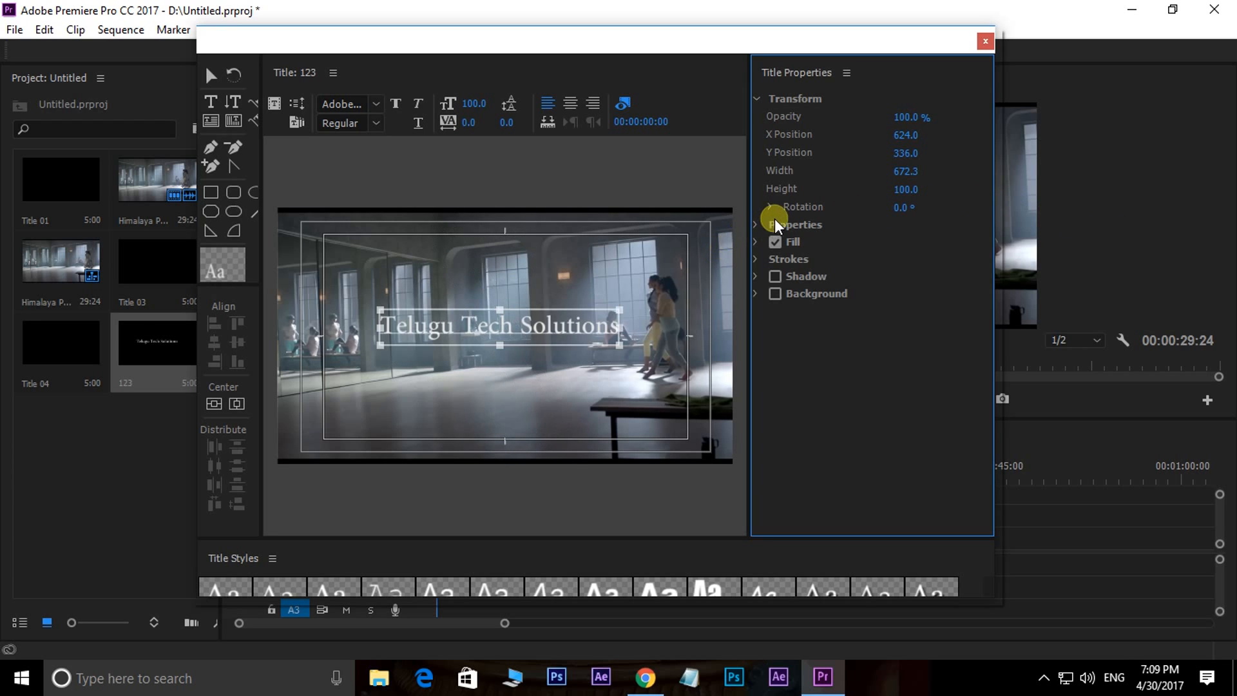
pyautogui.click(770, 208)
pyautogui.moveTo(903, 223)
pyautogui.mouseDown()
pyautogui.moveTo(909, 253)
pyautogui.moveTo(883, 235)
pyautogui.moveTo(898, 221)
pyautogui.moveTo(900, 238)
pyautogui.moveTo(917, 200)
pyautogui.moveTo(864, 193)
pyautogui.moveTo(883, 227)
pyautogui.mouseUp()
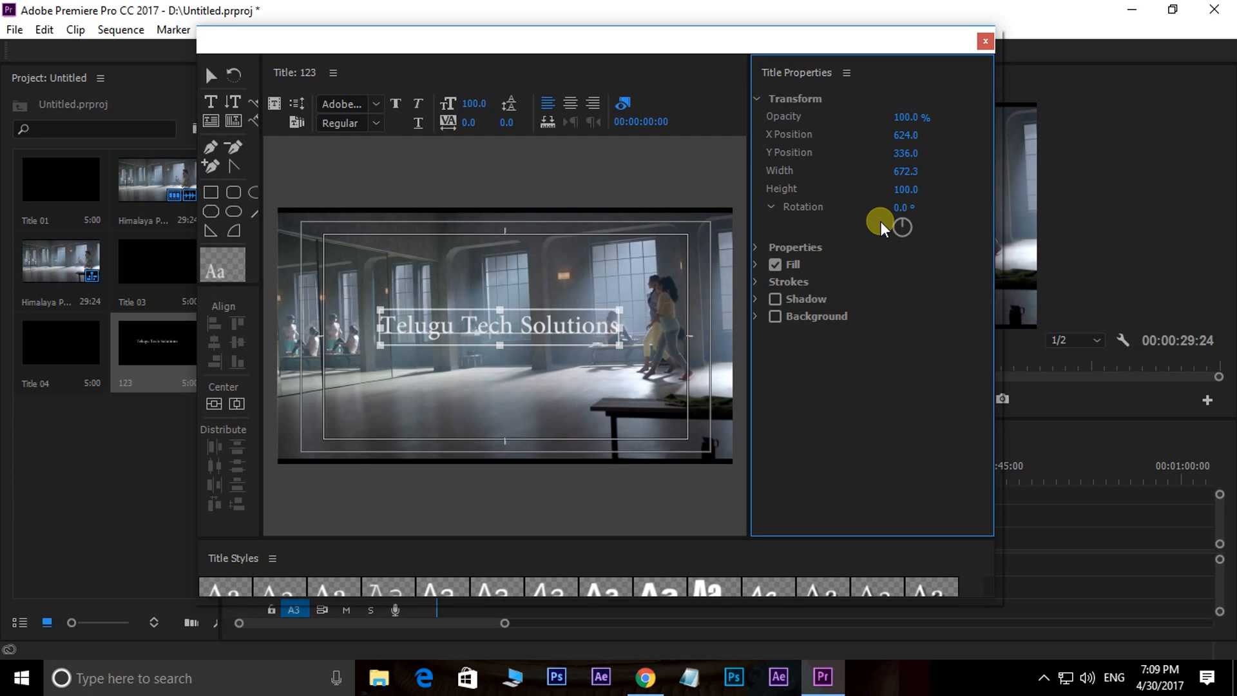
pyautogui.click(770, 207)
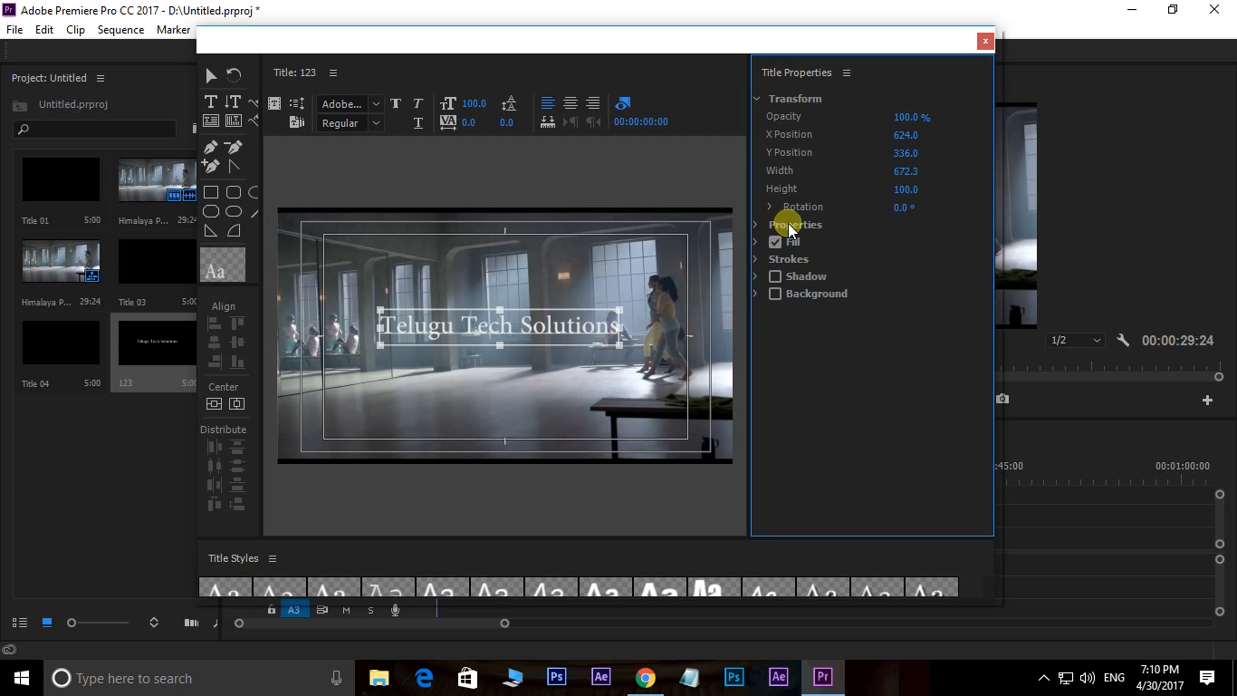
# Step: Set the title text's font family to Times New Roman
pyautogui.click(756, 224)
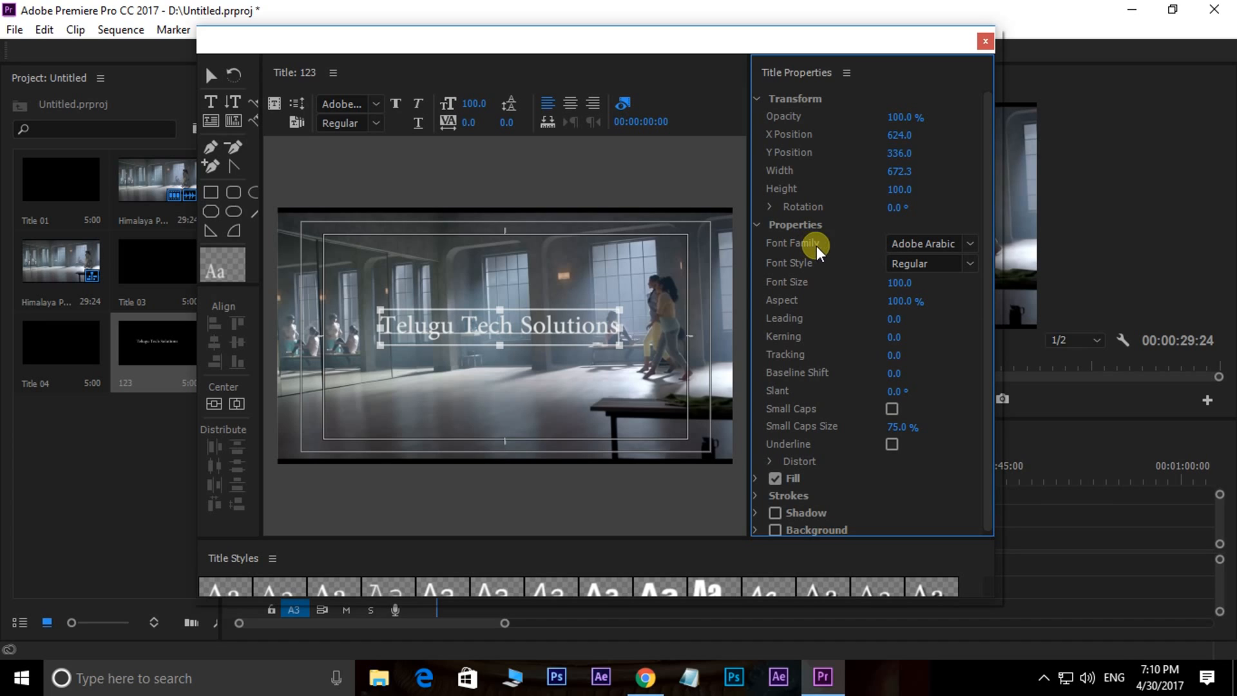
pyautogui.click(970, 245)
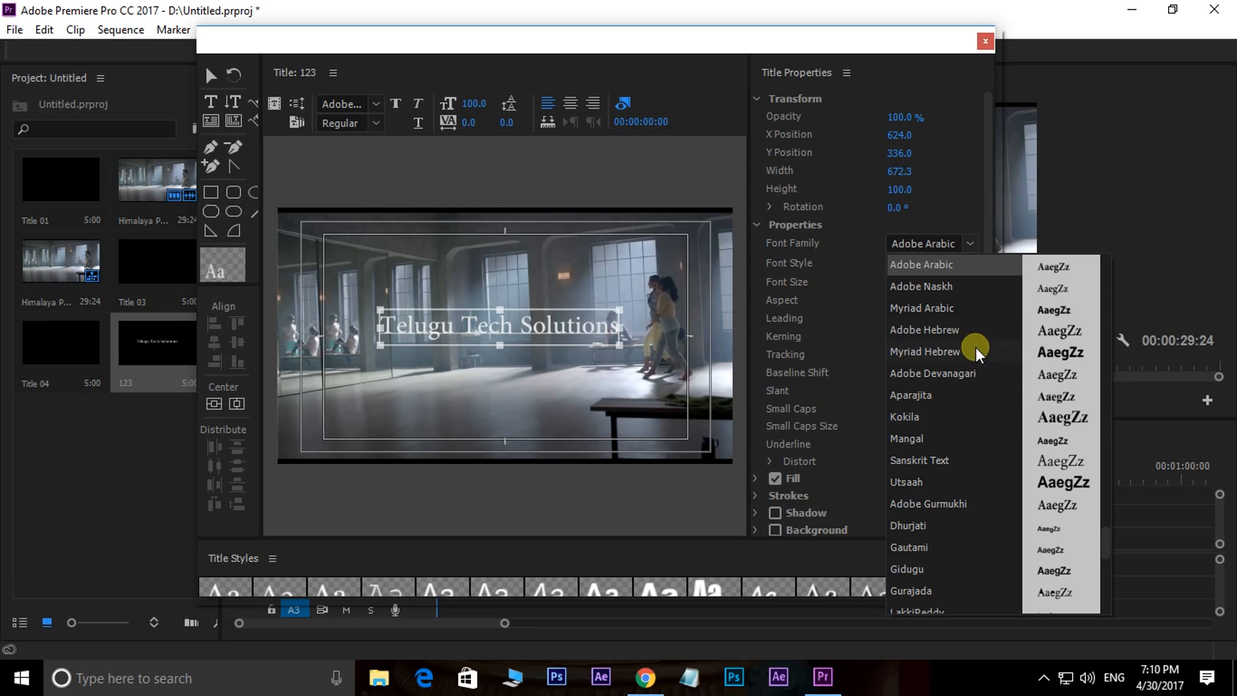
pyautogui.scroll(-7, 975, 346)
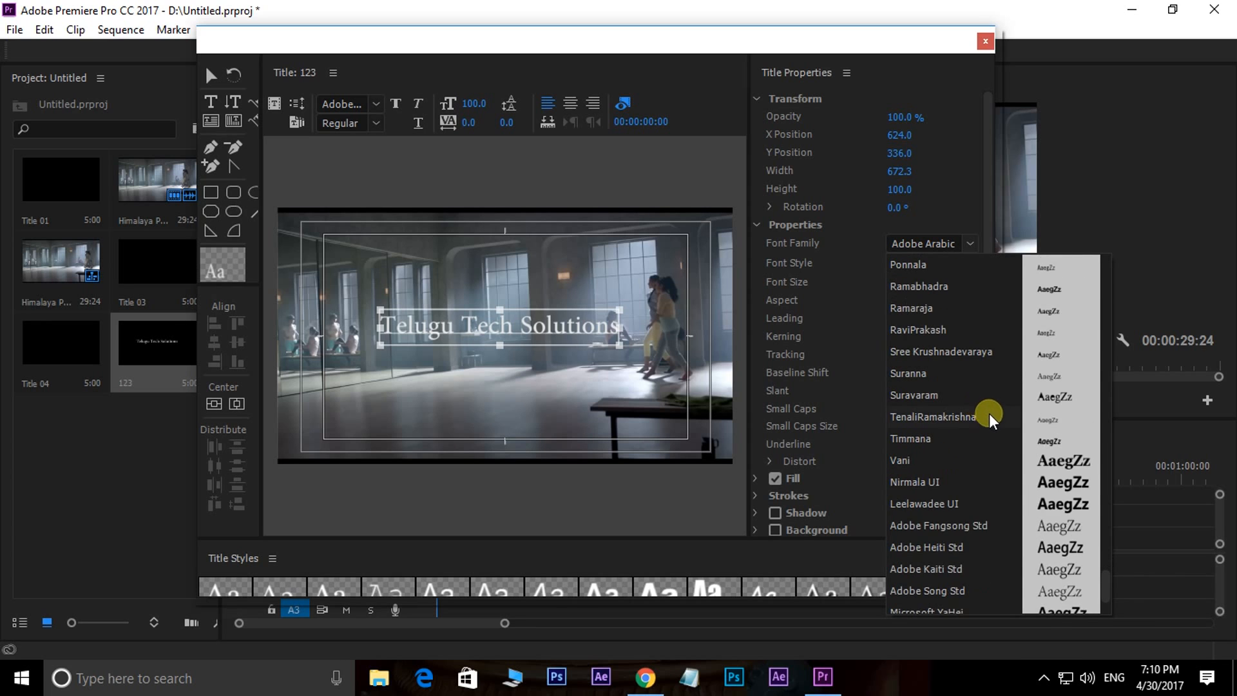
pyautogui.scroll(-3, 986, 415)
pyautogui.scroll(10, 988, 474)
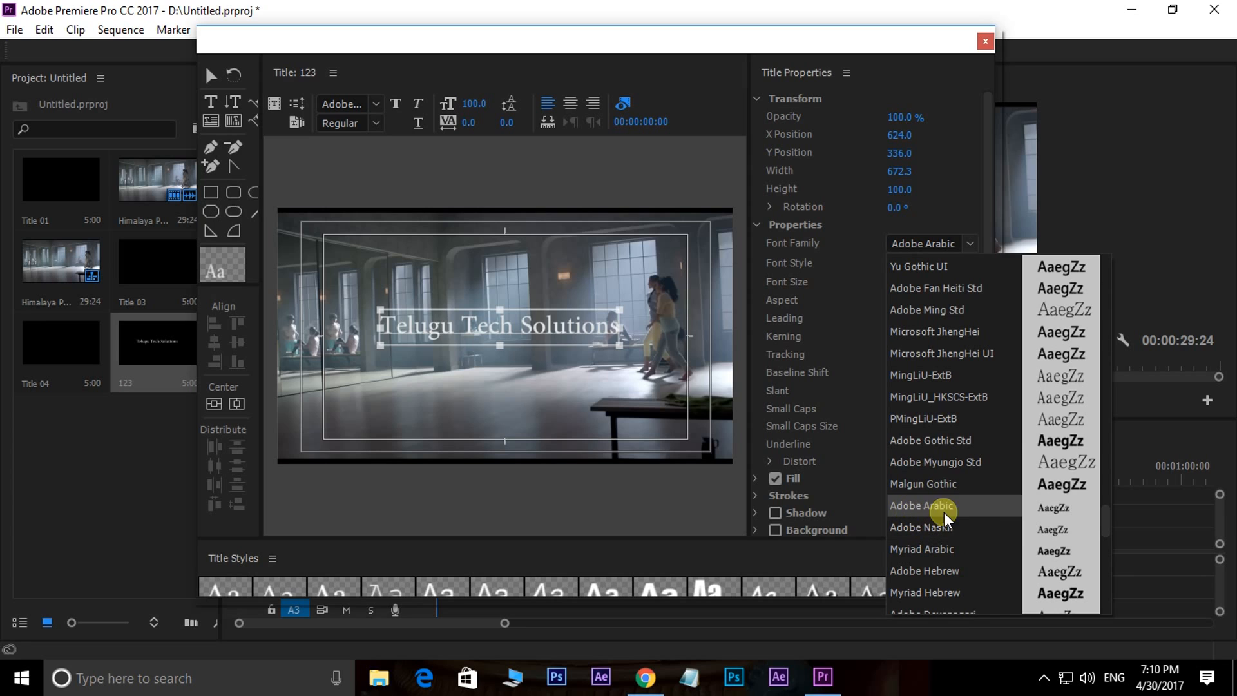
pyautogui.scroll(-15, 957, 371)
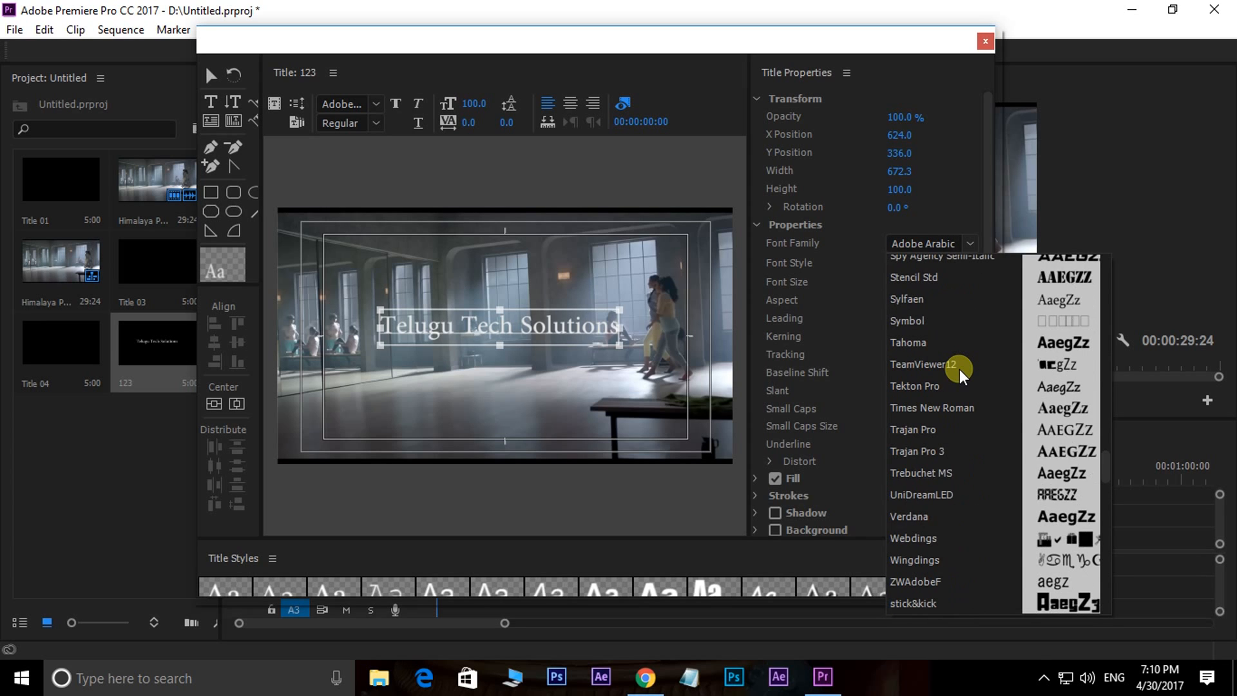
pyautogui.click(941, 408)
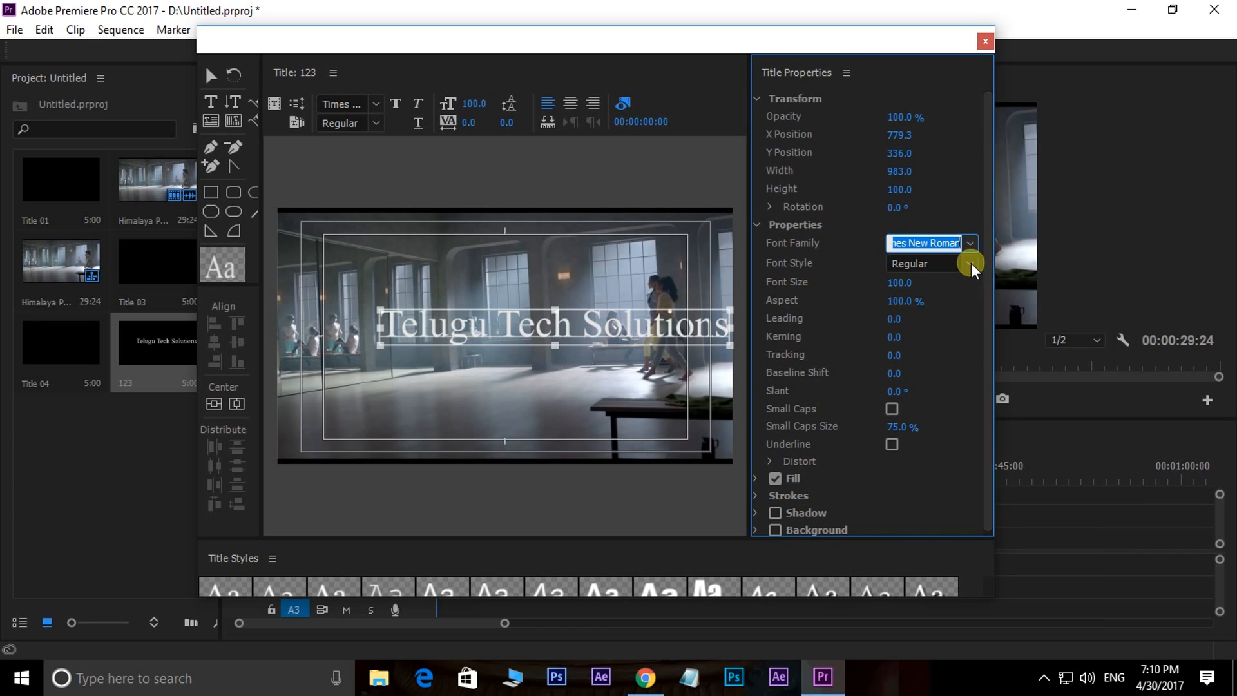
# Step: Set the title text's font style to Bold and its font size to 65
pyautogui.click(915, 264)
pyautogui.click(902, 285)
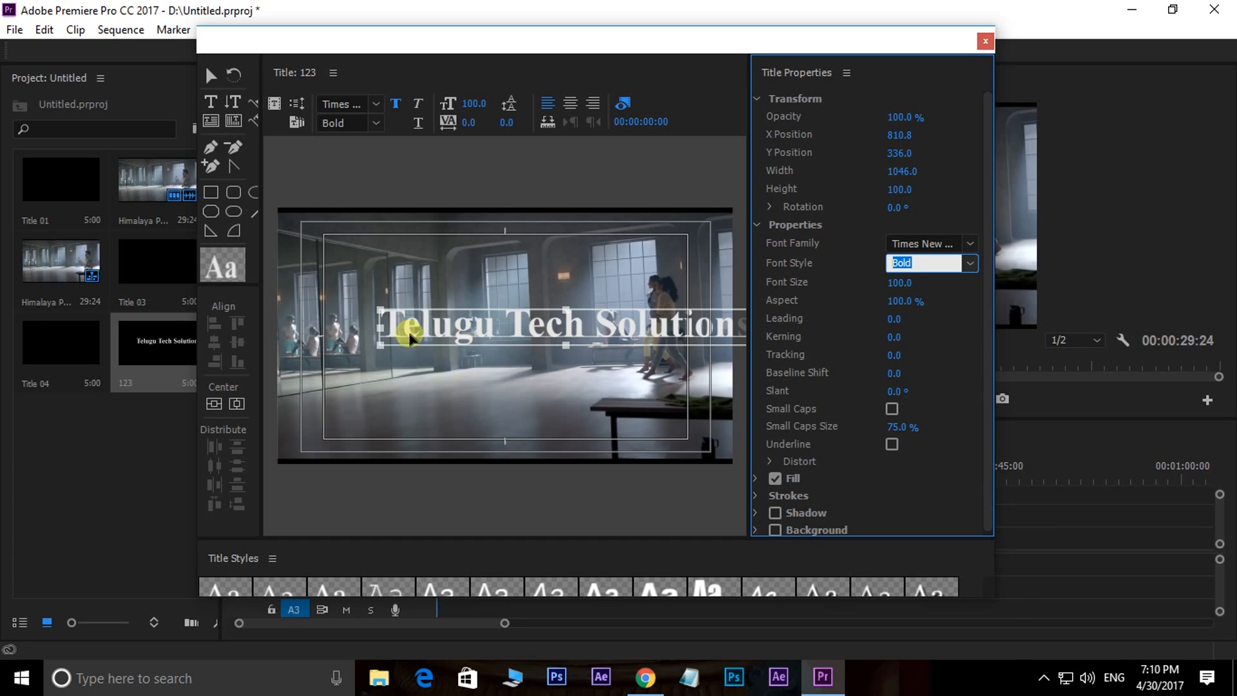
pyautogui.moveTo(908, 293); pyautogui.dragTo(862, 284)
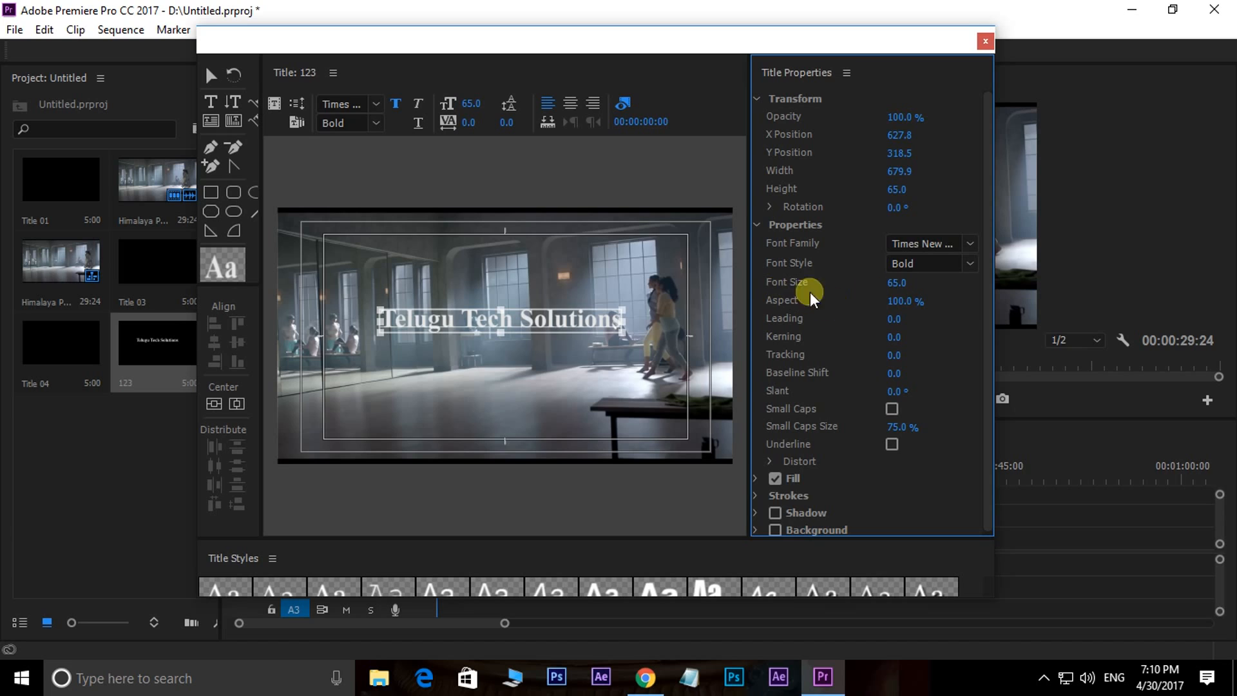
# Step: Break the title text into two lines, with "Solutions" on the second line
pyautogui.moveTo(890, 298); pyautogui.dragTo(904, 322)
pyautogui.doubleClick(527, 327)
pyautogui.press('Return')
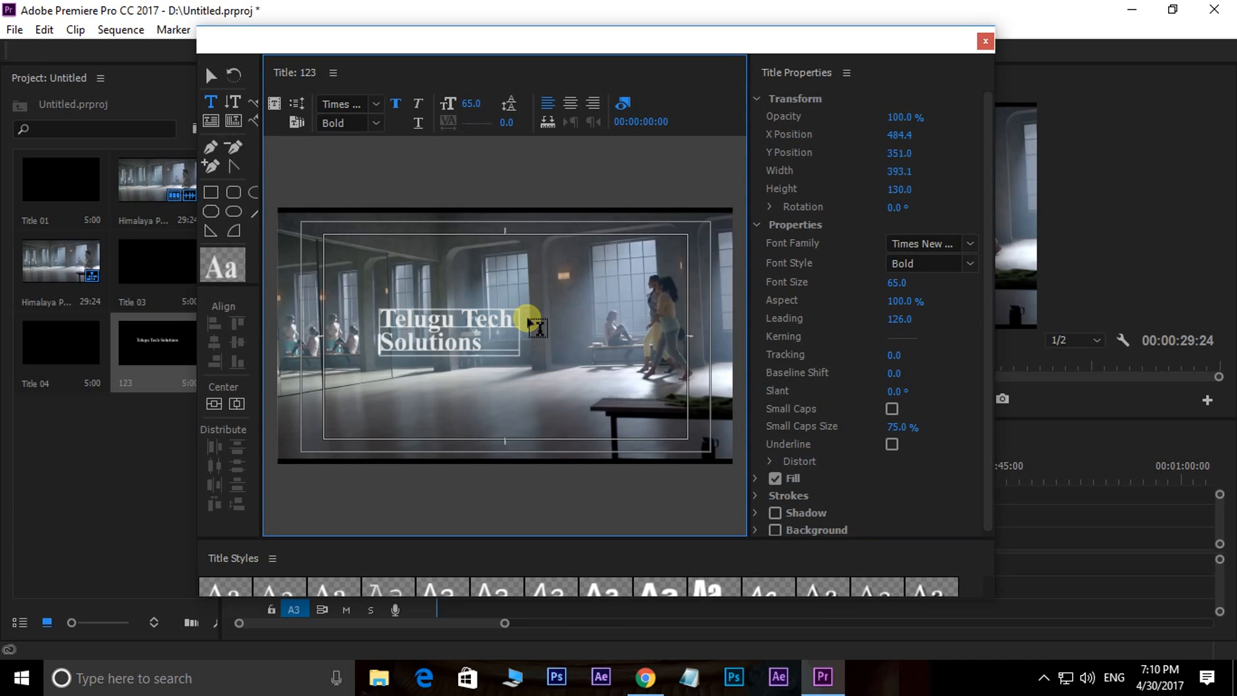
pyautogui.click(208, 82)
# Step: Try a kerning of 57 and a tracking of 86 on the title text, undoing each change
pyautogui.moveTo(893, 319); pyautogui.dragTo(948, 331)
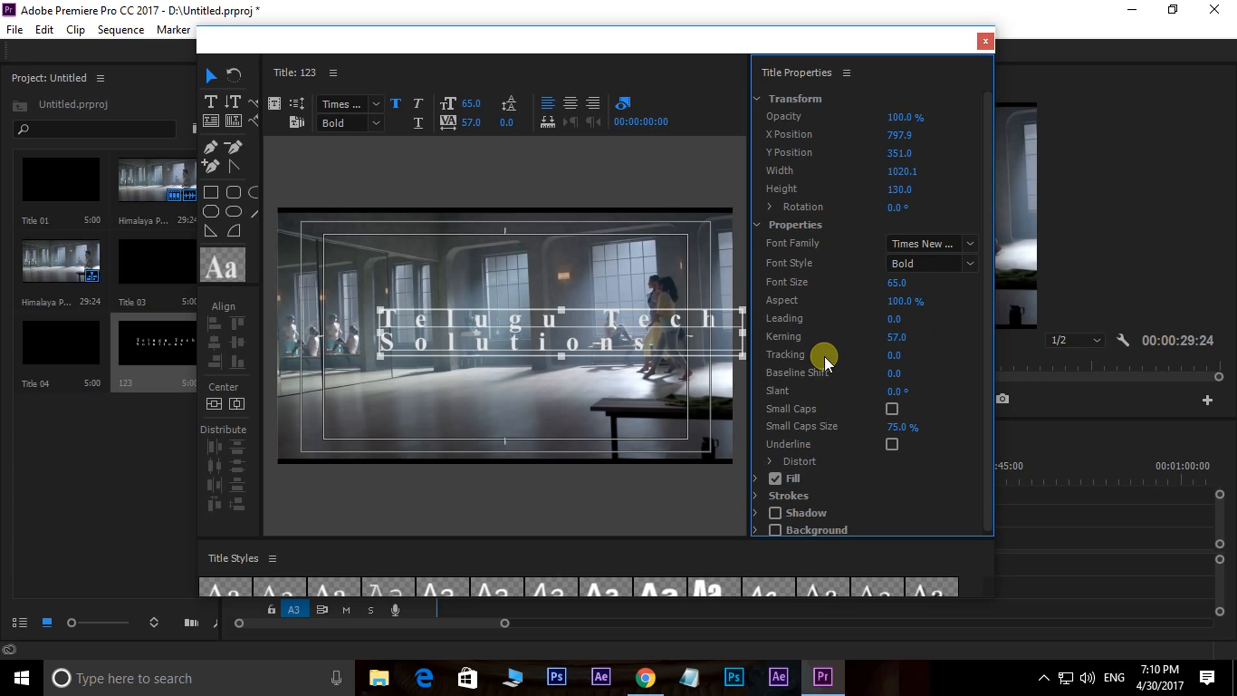
pyautogui.hotkey('ctrl', 'z')
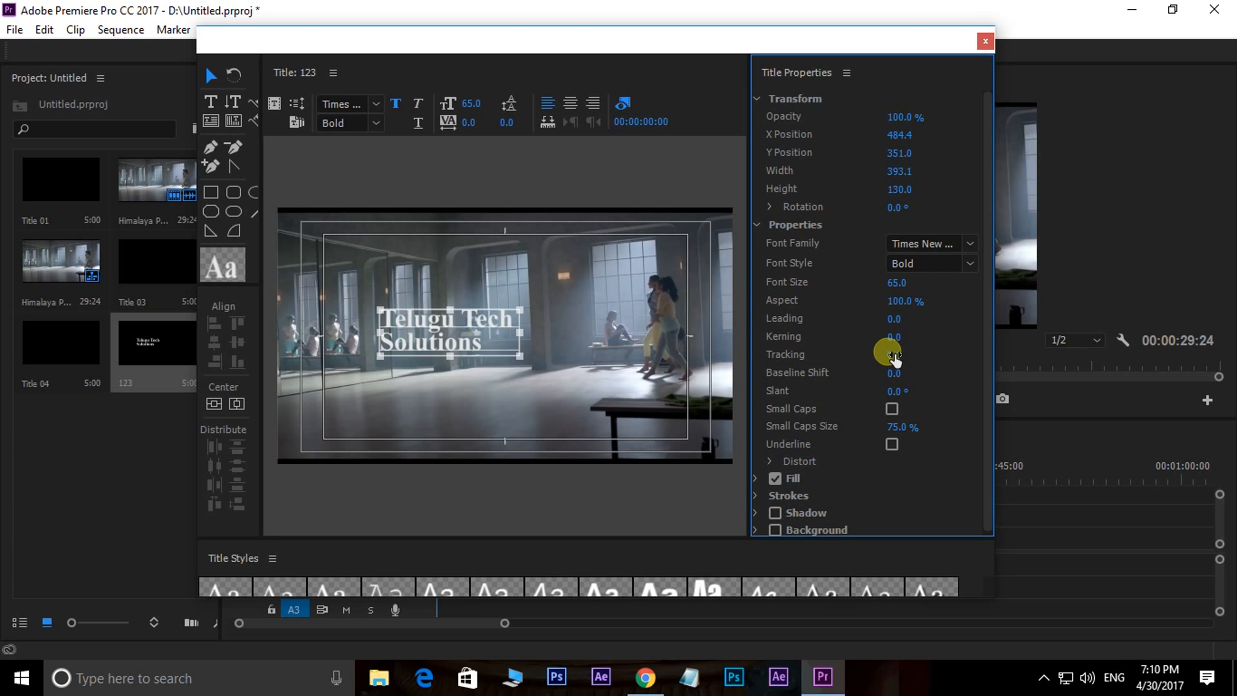
pyautogui.moveTo(899, 358); pyautogui.dragTo(975, 342)
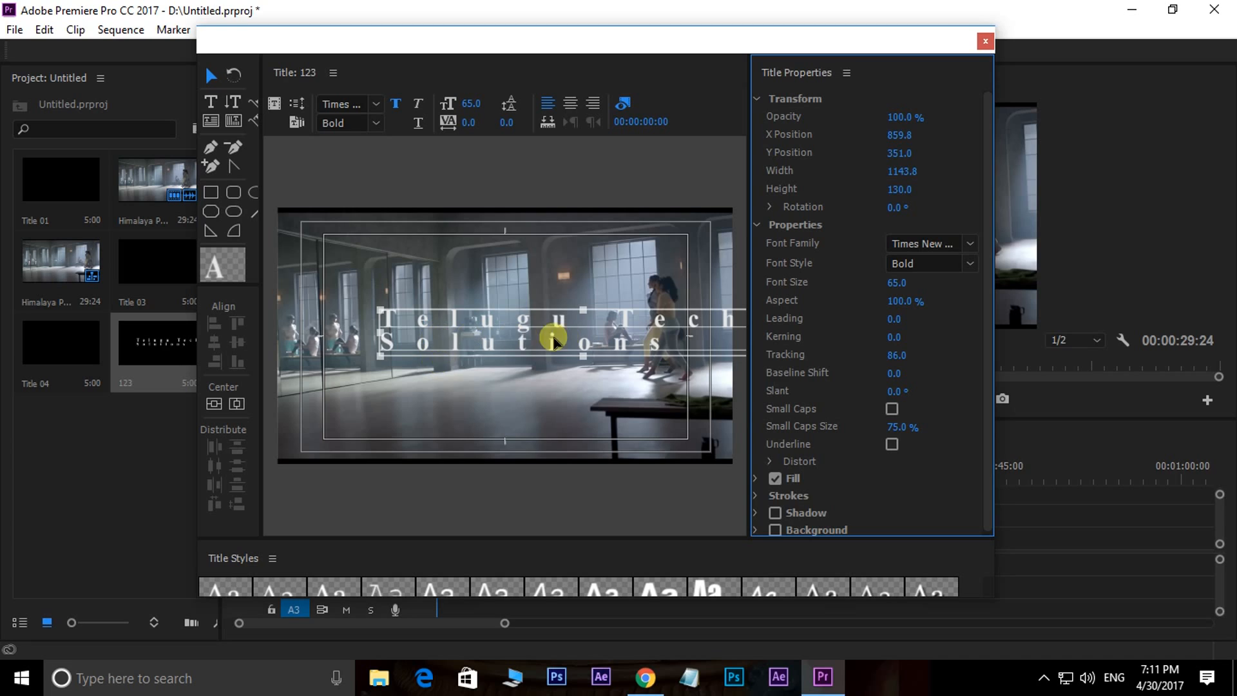
pyautogui.hotkey('ctrl', 'z')
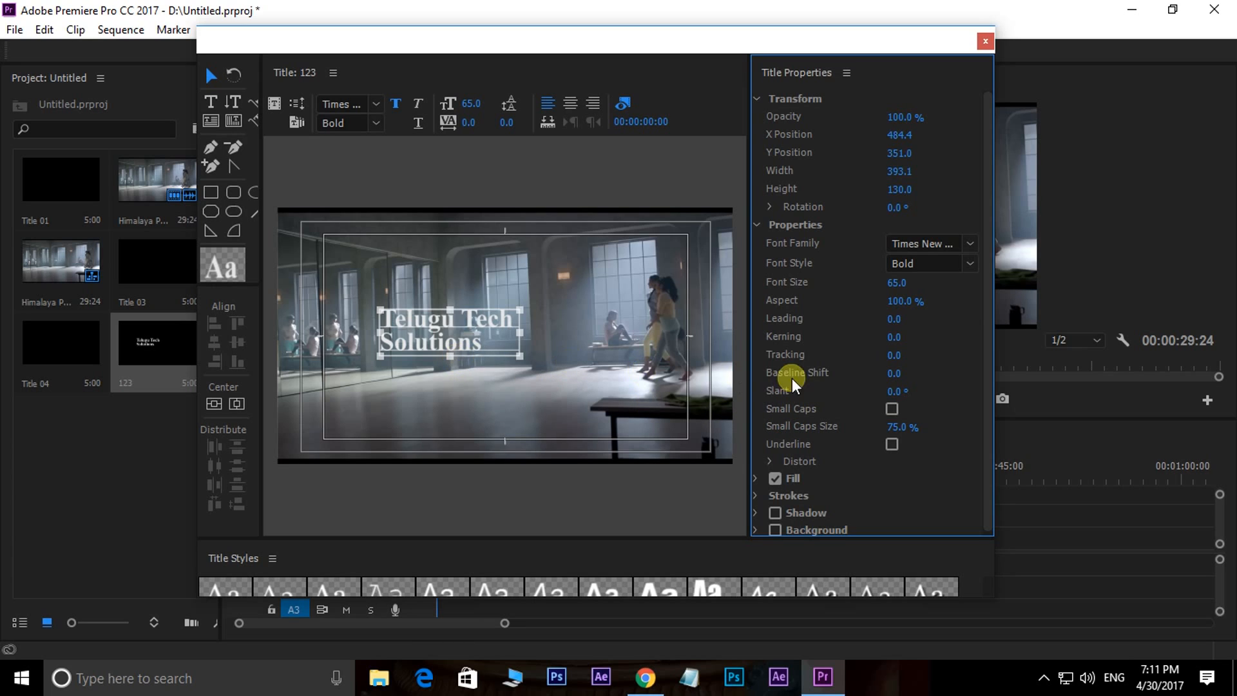
# Step: Try small caps at 100% size and underlining on the title text, and turn both options off
pyautogui.click(891, 407)
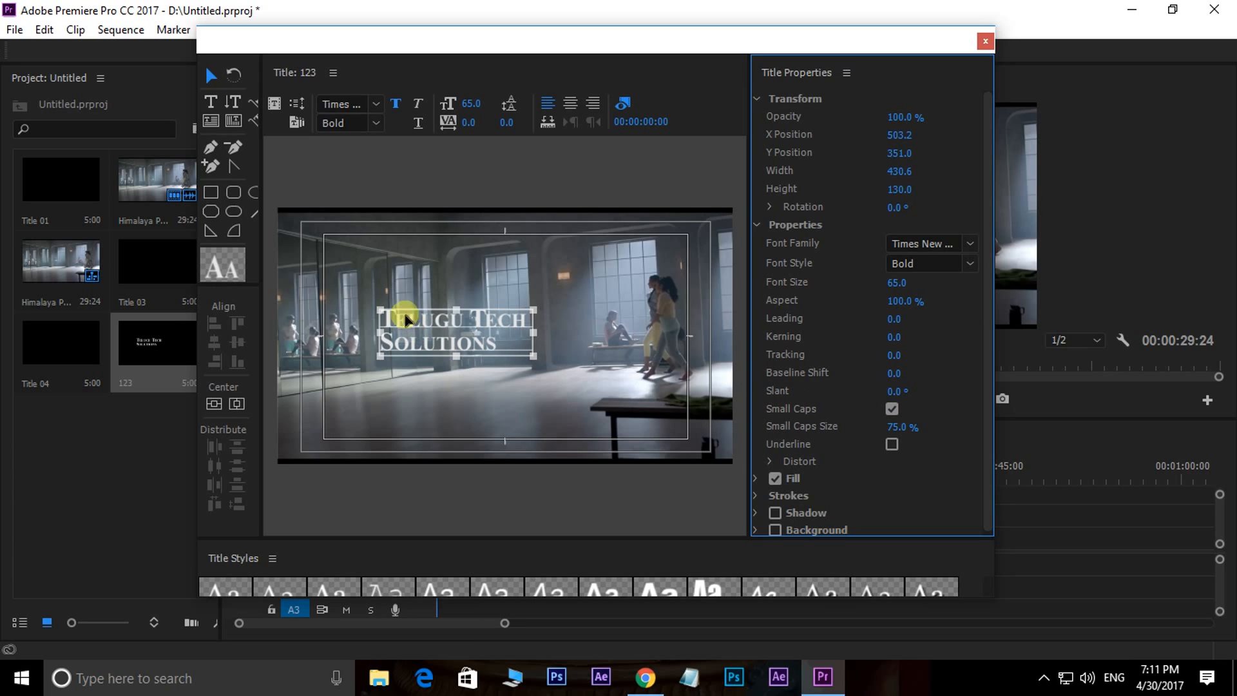
pyautogui.moveTo(902, 431); pyautogui.dragTo(967, 393)
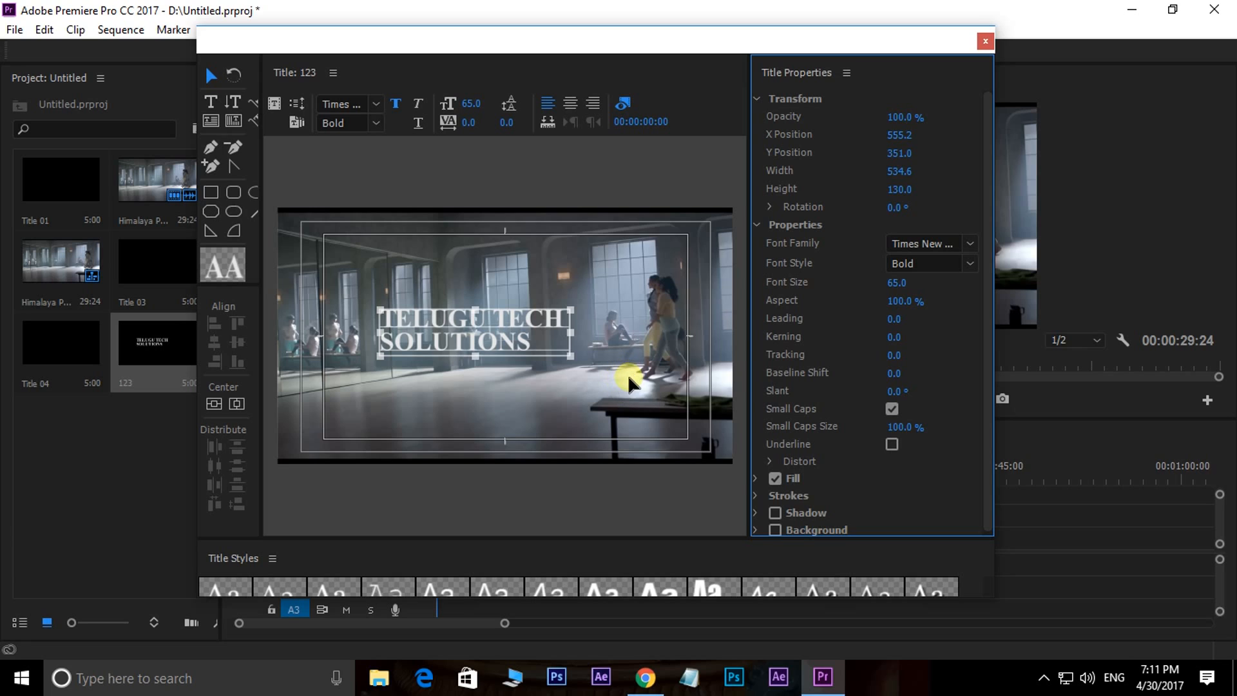
pyautogui.scroll(-1, 945, 388)
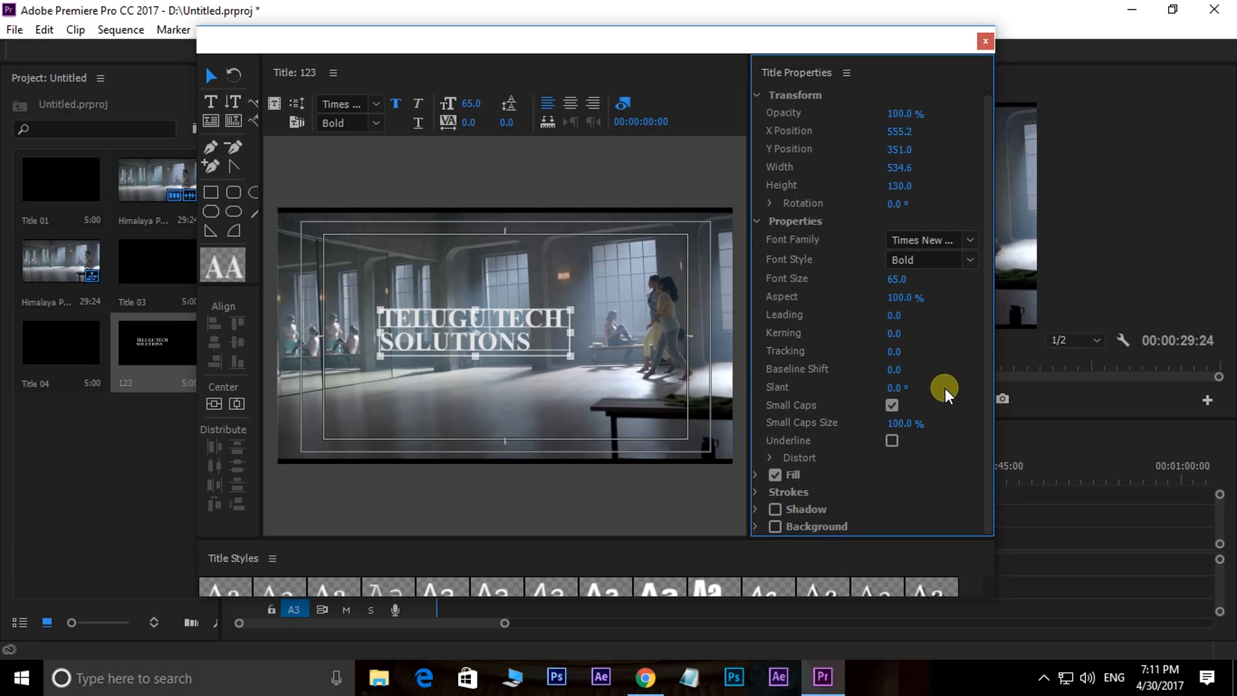
pyautogui.click(892, 405)
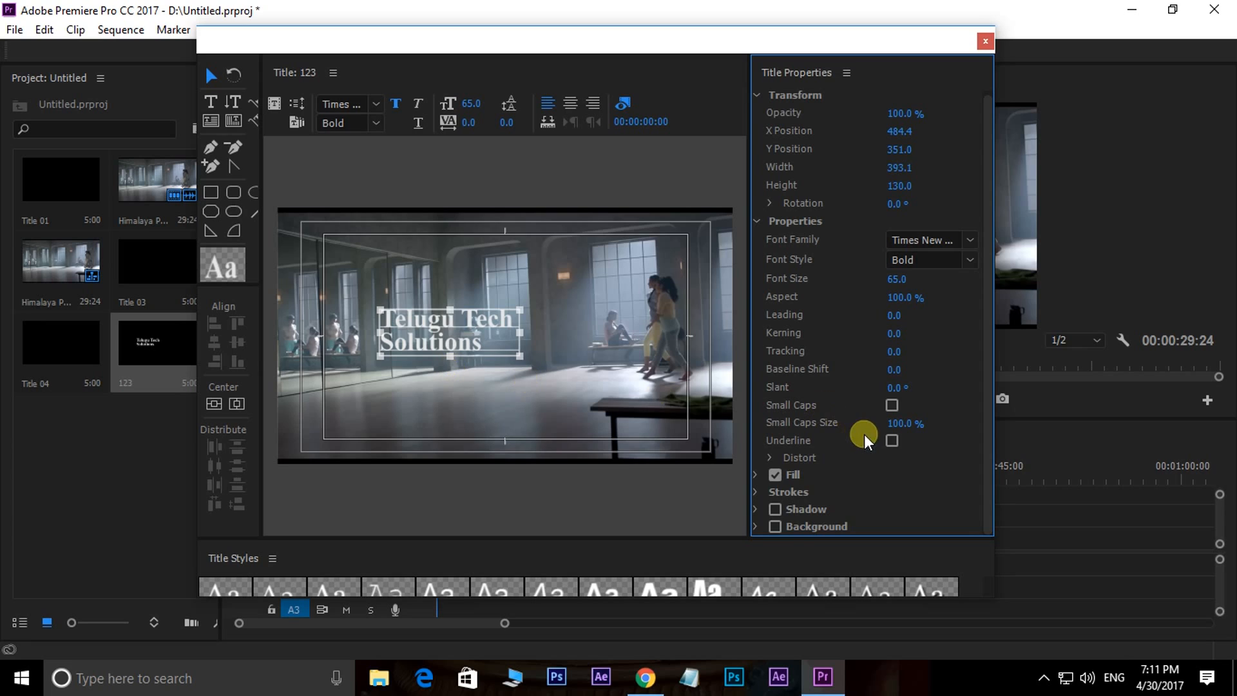
pyautogui.click(891, 440)
pyautogui.click(418, 121)
pyautogui.click(417, 121)
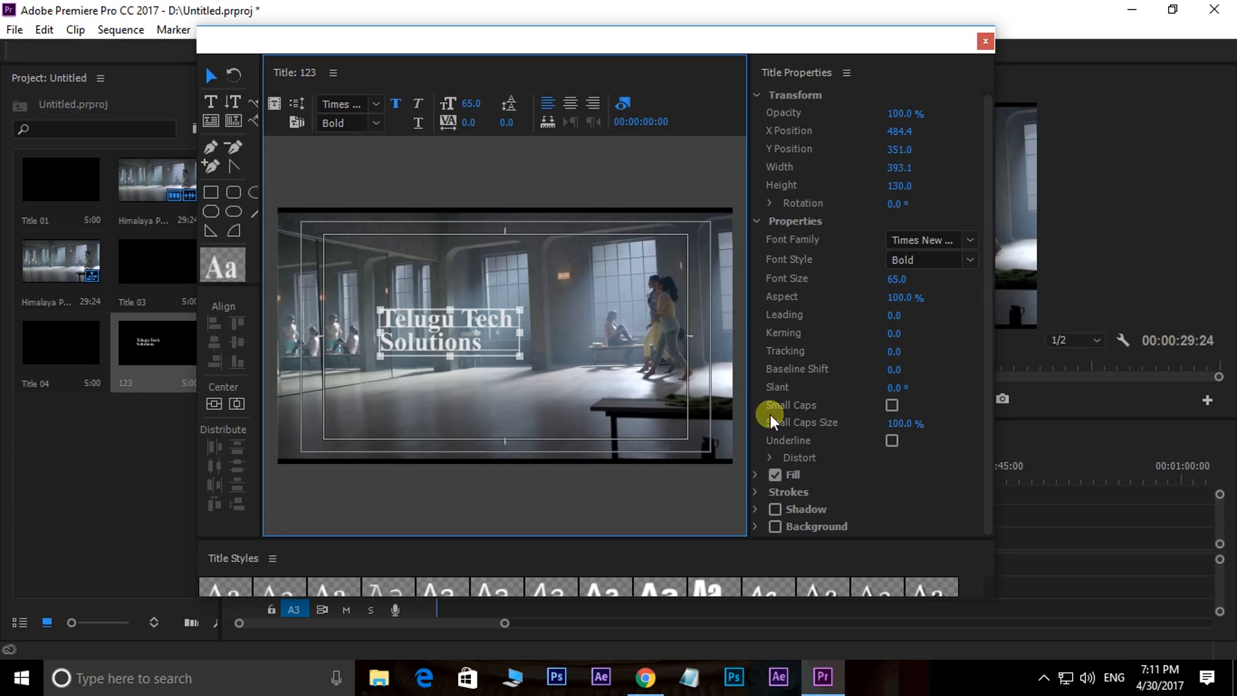
# Step: Show the title text's fill settings, and try switching the fill off and on again
pyautogui.click(757, 219)
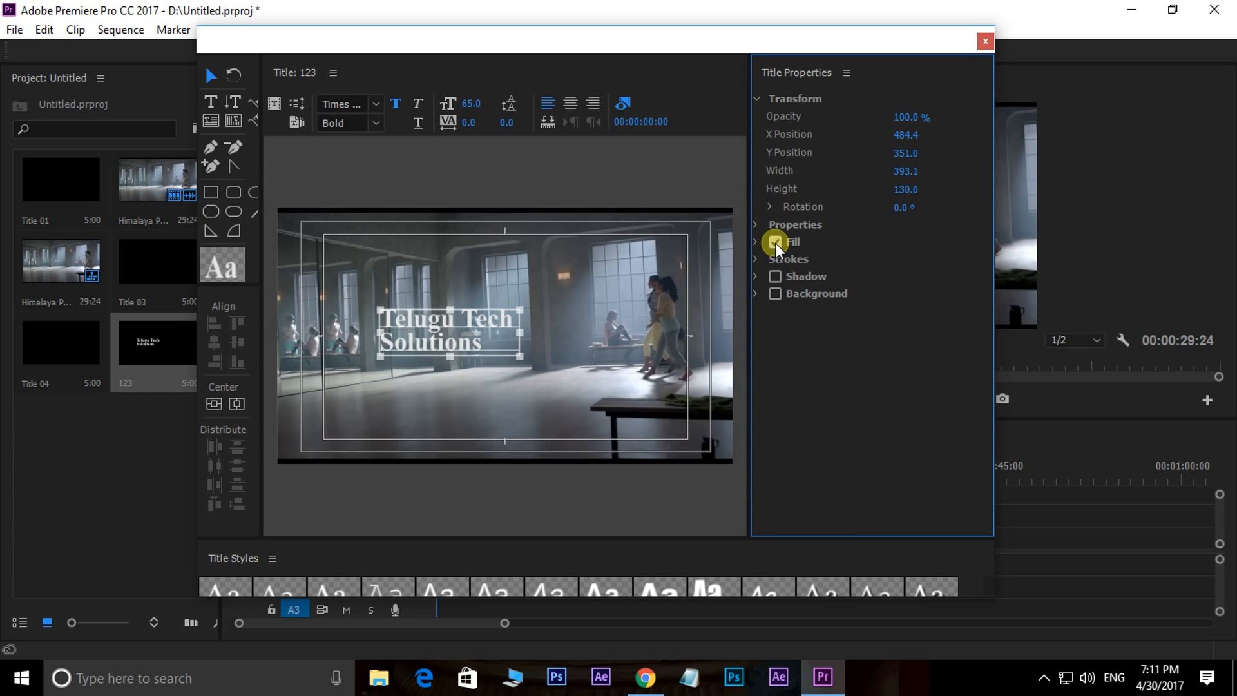
pyautogui.click(756, 242)
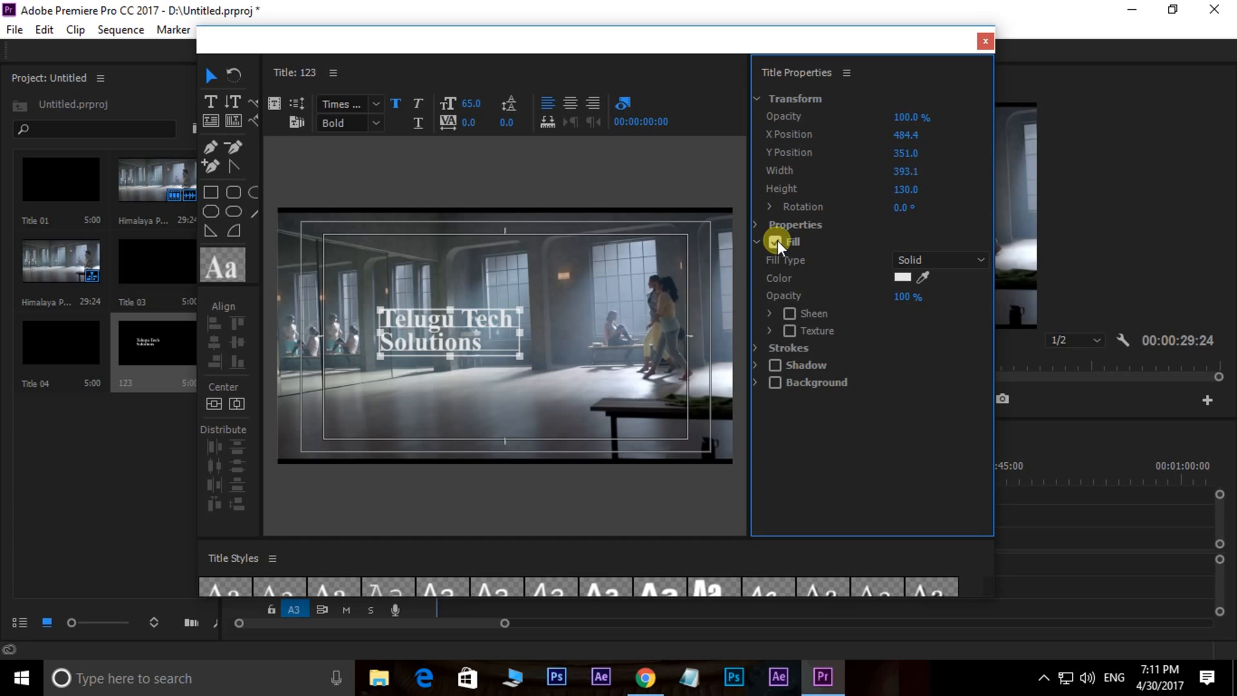
pyautogui.click(774, 242)
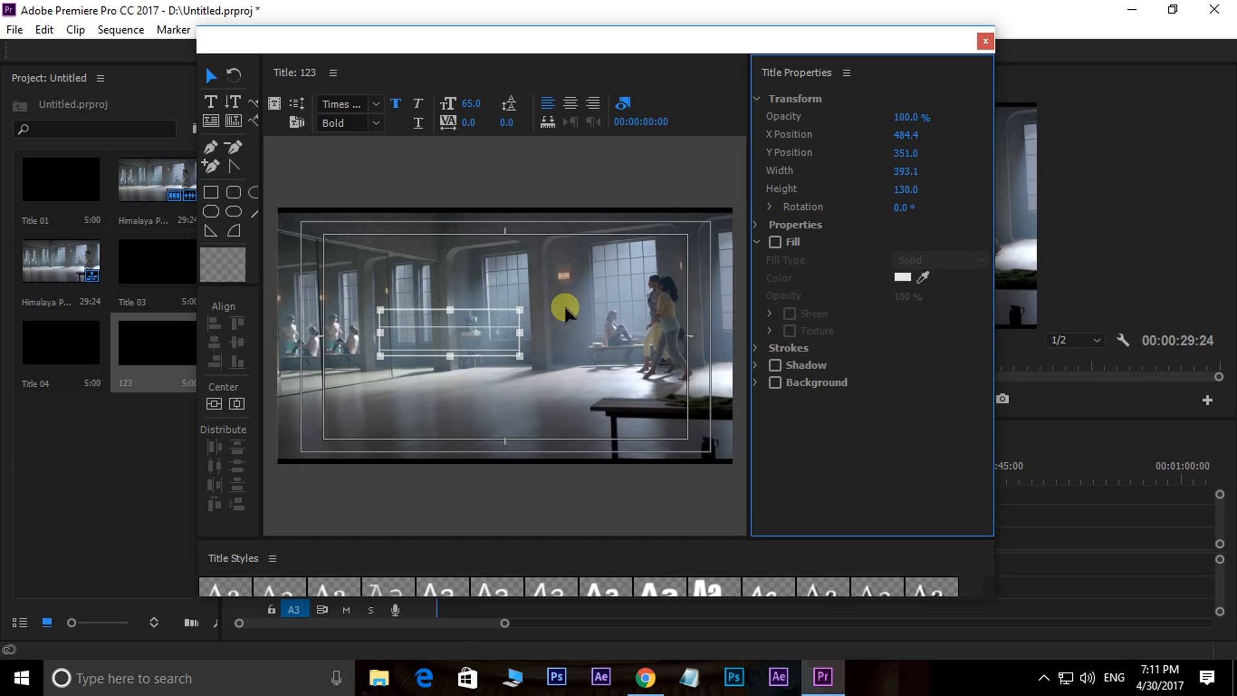
pyautogui.click(779, 241)
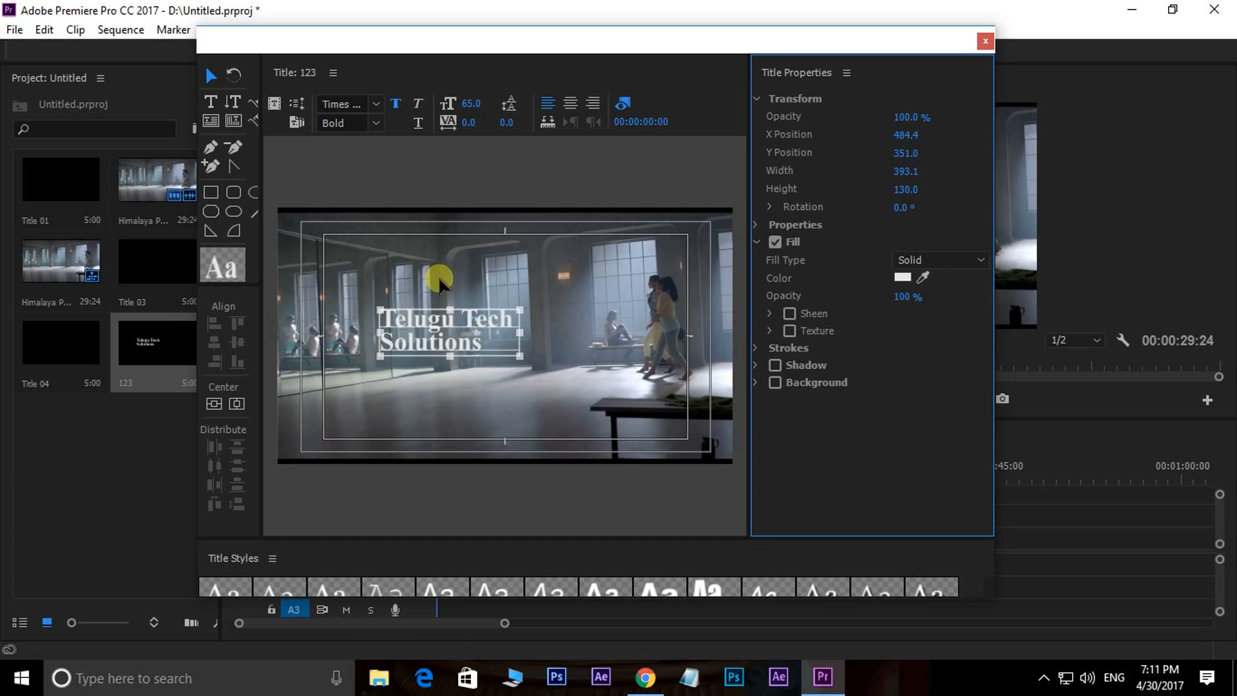
# Step: Set the title text's solid fill color to purple 890095
pyautogui.click(903, 276)
pyautogui.moveTo(667, 281); pyautogui.dragTo(666, 439)
pyautogui.click(626, 334)
pyautogui.moveTo(646, 336); pyautogui.dragTo(648, 386)
pyautogui.click(833, 246)
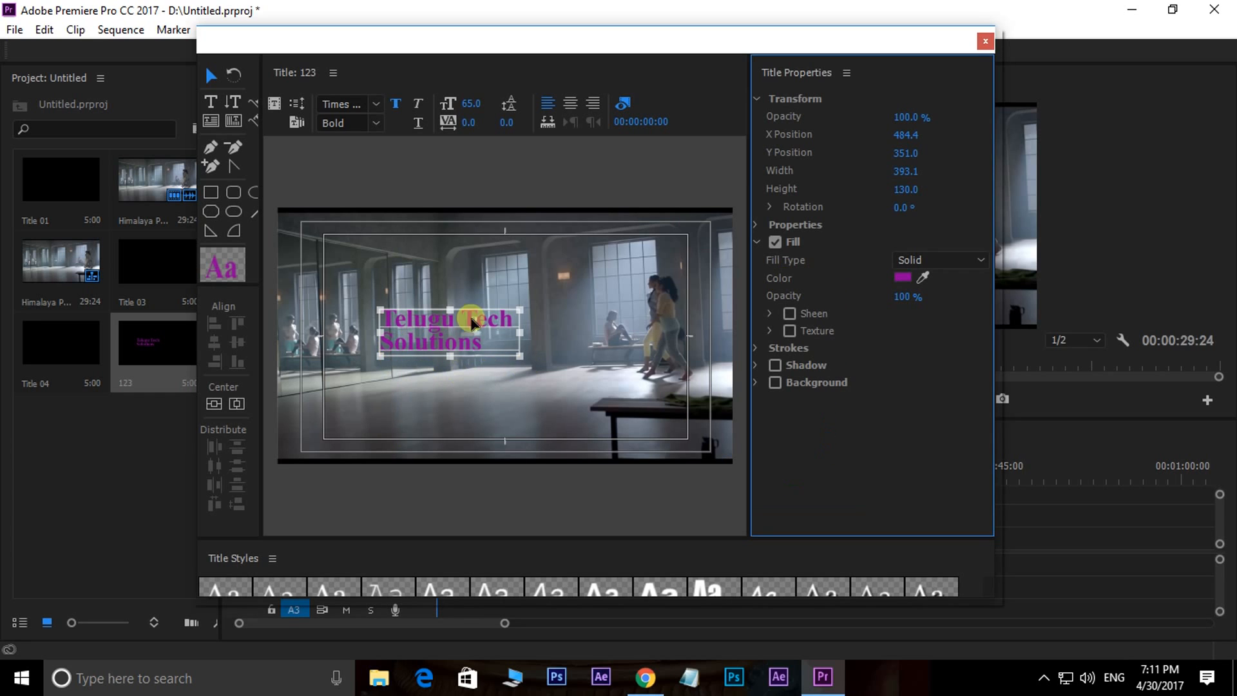
# Step: Change the title text's fill color to black 000000 and move the text to about X 614, Y 366
pyautogui.click(903, 277)
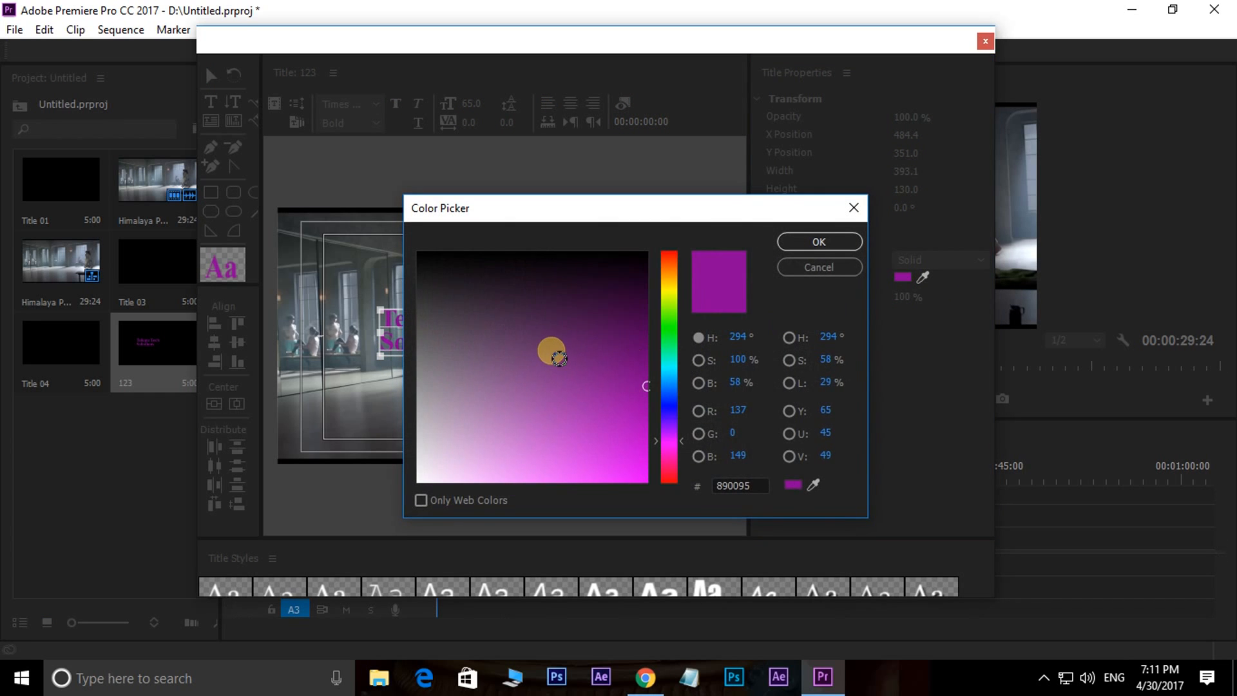
pyautogui.moveTo(552, 350); pyautogui.dragTo(408, 243)
pyautogui.click(810, 241)
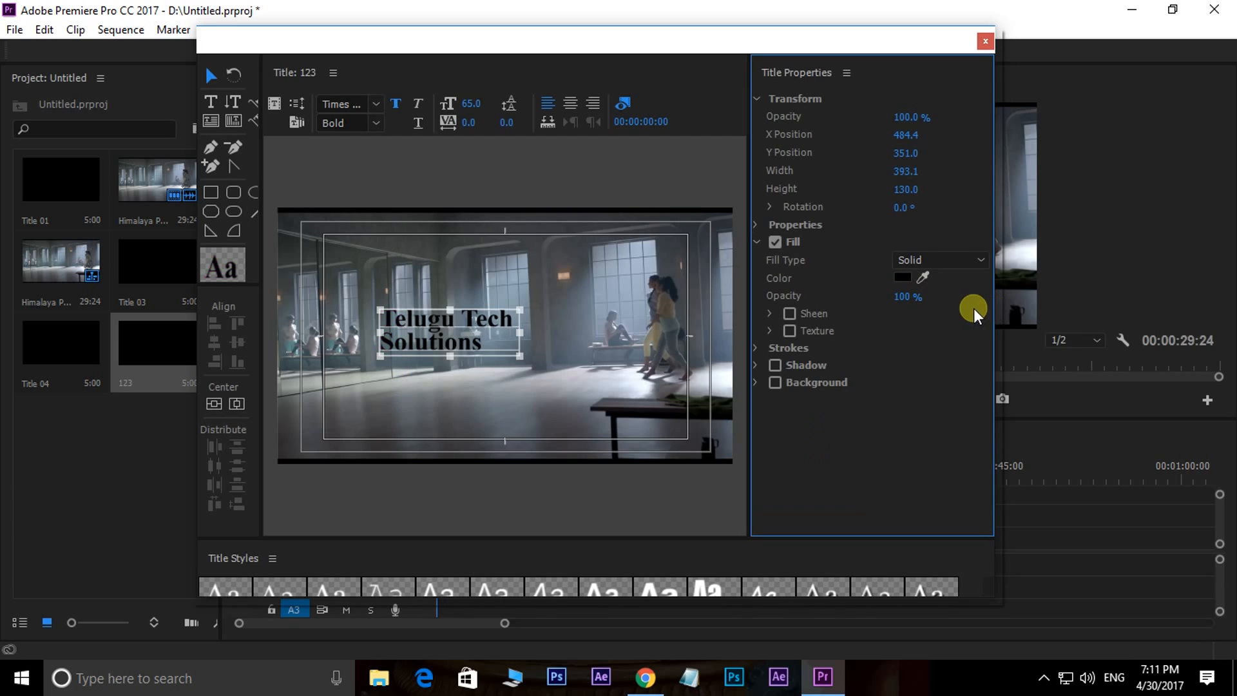
pyautogui.moveTo(474, 345); pyautogui.dragTo(516, 354)
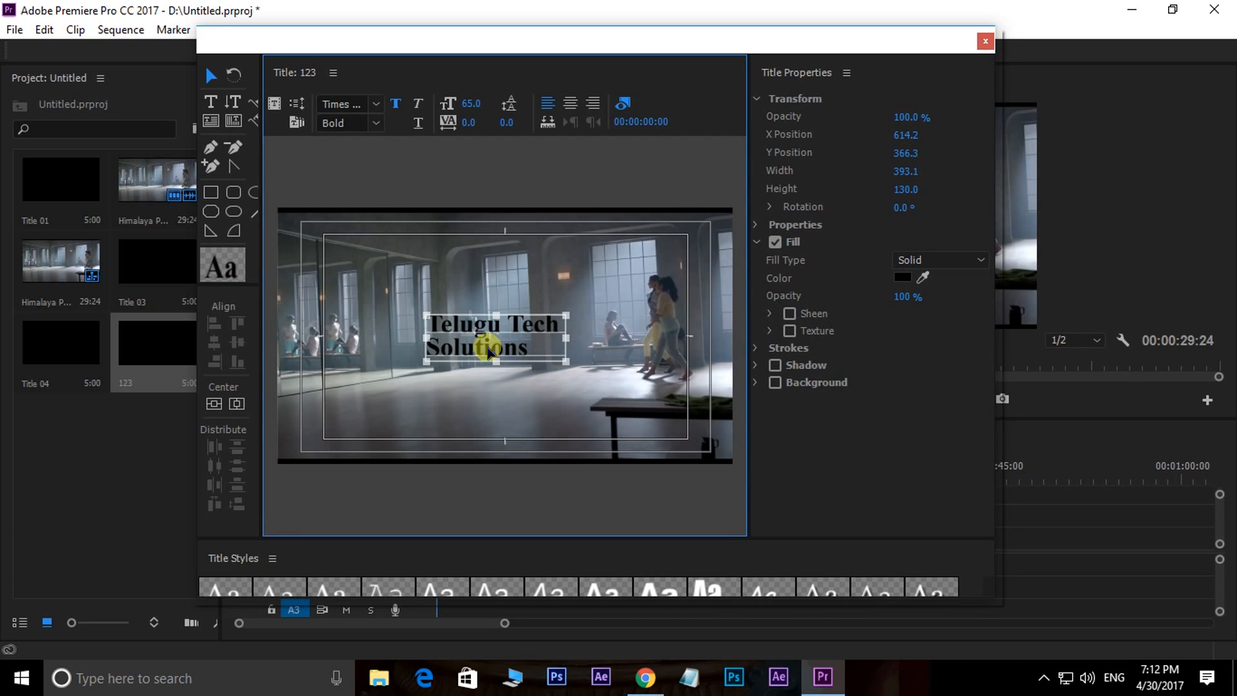
# Step: Lower the fill opacity to 0%, raise it to 99%, and move the title text to about X 624.4, Y 521.5
pyautogui.moveTo(898, 294); pyautogui.dragTo(773, 303)
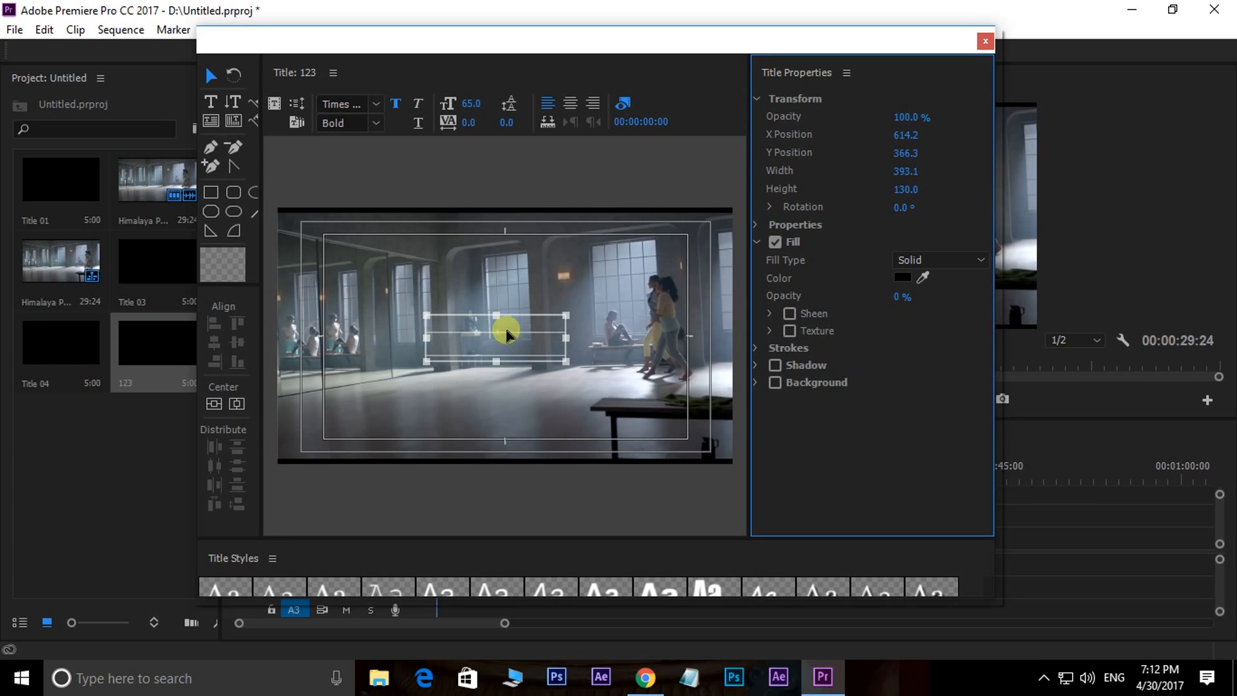
pyautogui.moveTo(898, 294); pyautogui.dragTo(1075, 291)
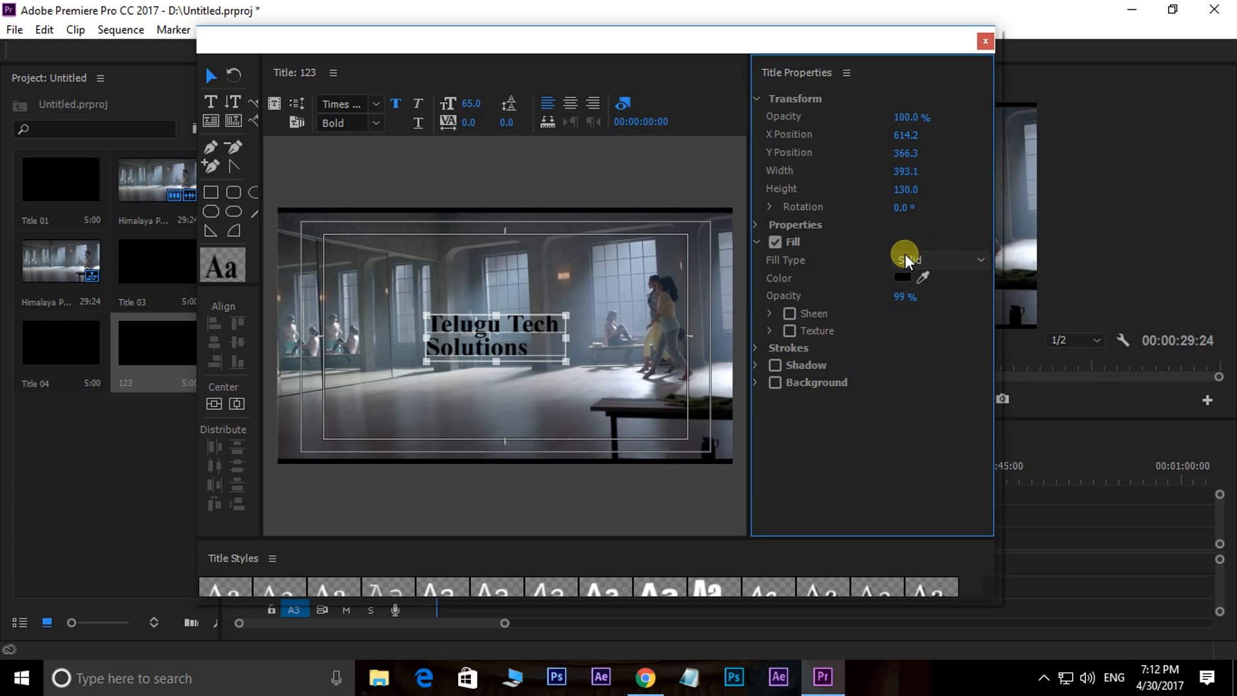
pyautogui.moveTo(513, 324); pyautogui.dragTo(518, 381)
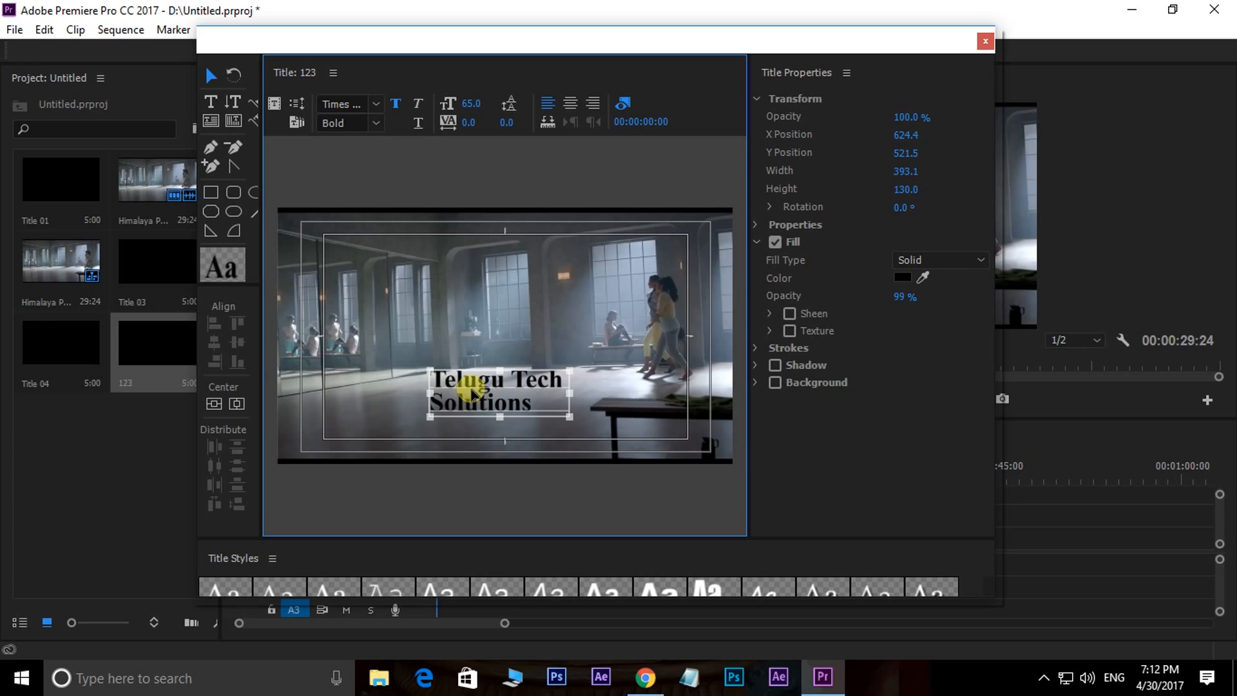
# Step: Apply a Linear Gradient fill to the title text, with the first color stop shifted slightly and the second set to red B90000
pyautogui.click(950, 258)
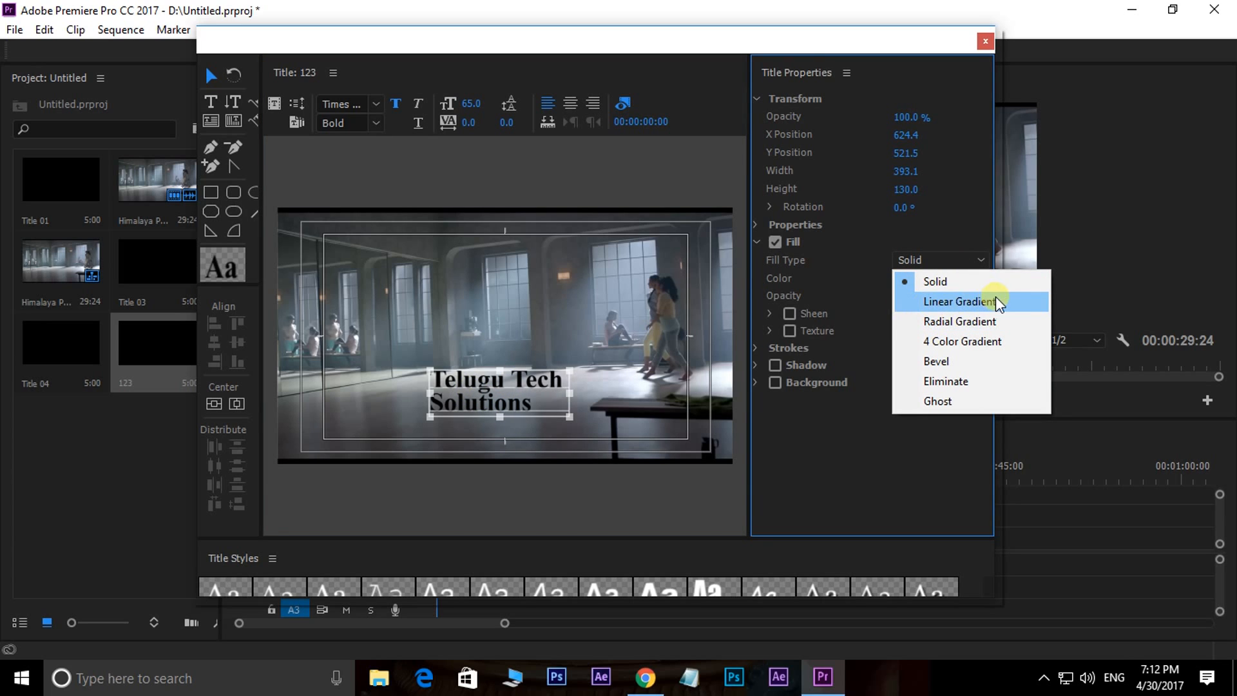
pyautogui.click(942, 302)
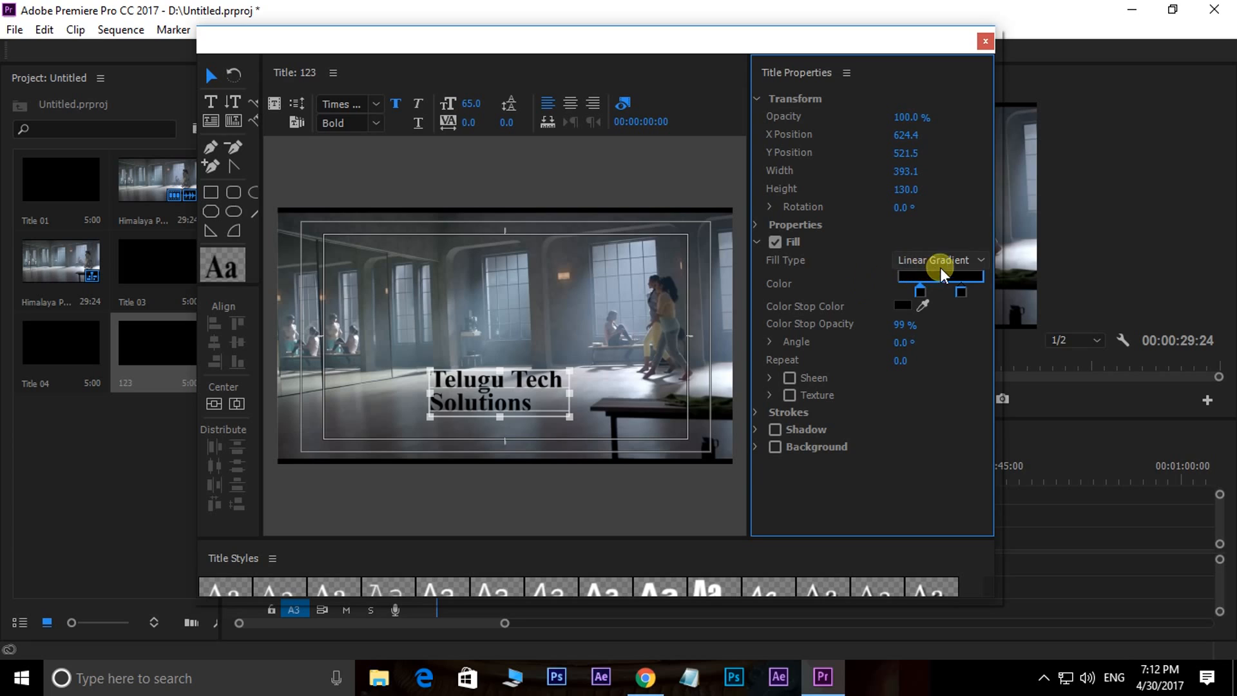
pyautogui.moveTo(921, 293); pyautogui.dragTo(915, 293)
pyautogui.doubleClick(963, 290)
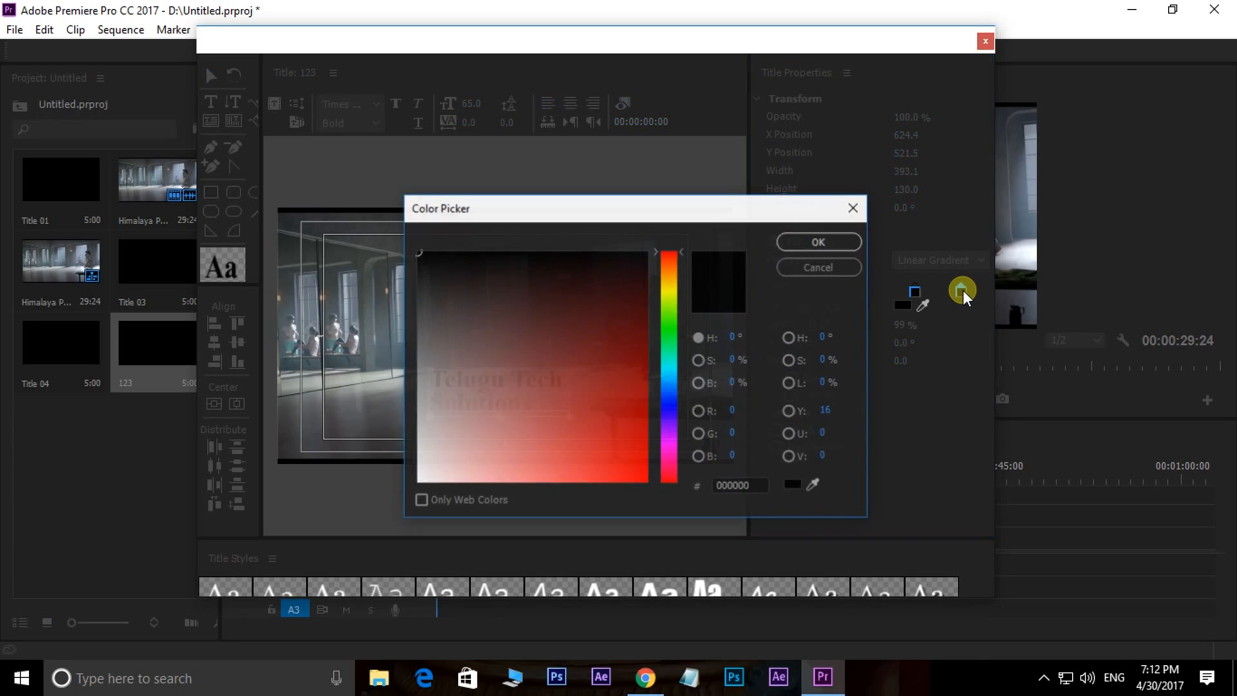
pyautogui.moveTo(644, 359); pyautogui.dragTo(646, 419)
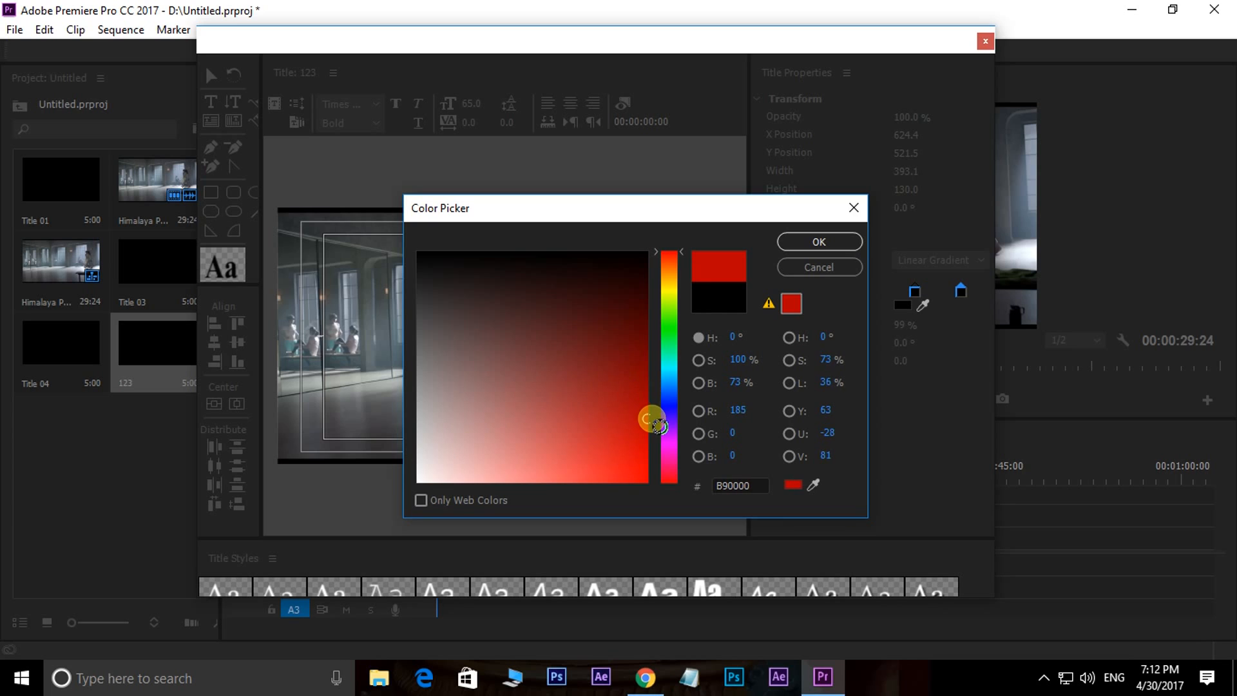
pyautogui.click(818, 241)
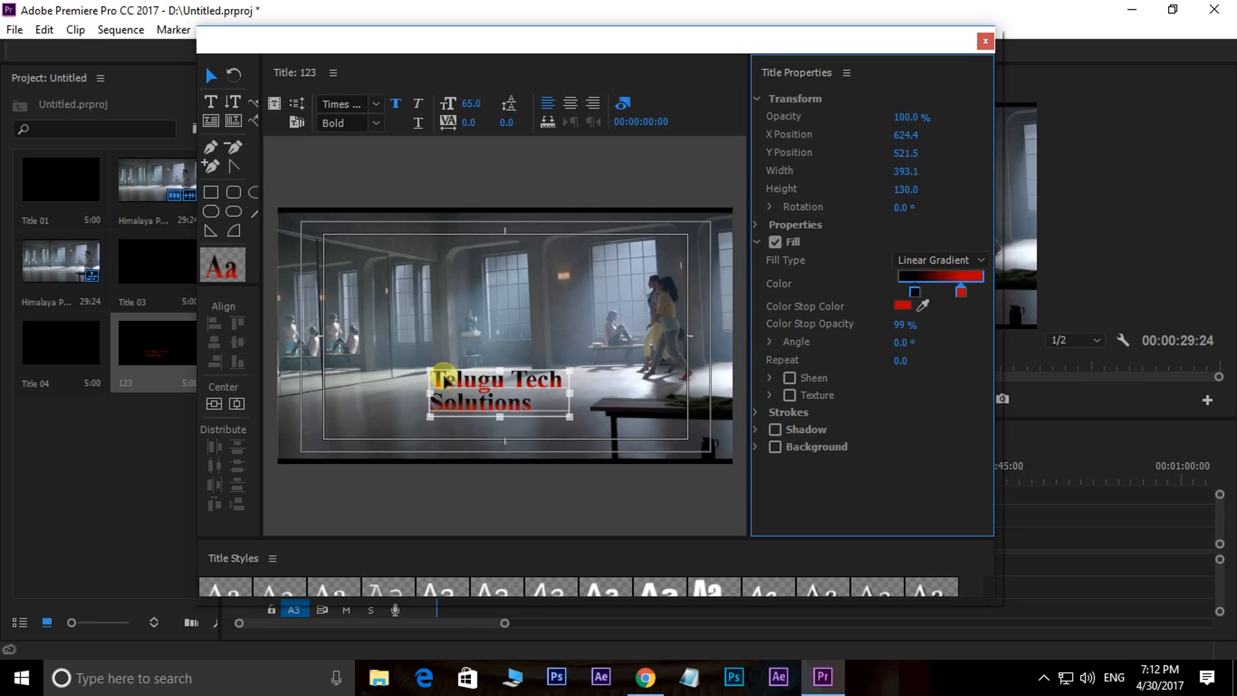
pyautogui.click(488, 385)
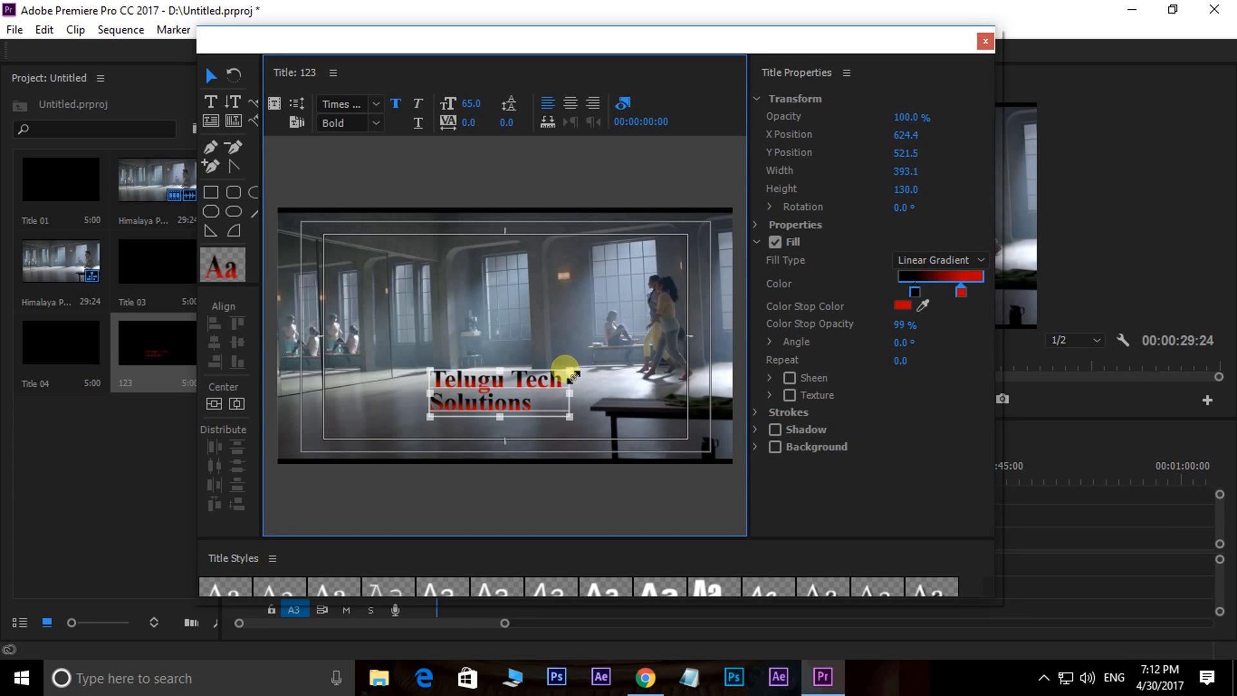
# Step: Enlarge the title text to about 902 wide by 298 high and move it to about X 698, Y 348
pyautogui.moveTo(569, 375); pyautogui.dragTo(737, 248)
pyautogui.moveTo(578, 333); pyautogui.dragTo(512, 301)
# Step: Set the first color stop of the title text's linear gradient to yellow D9ED00
pyautogui.click(928, 282)
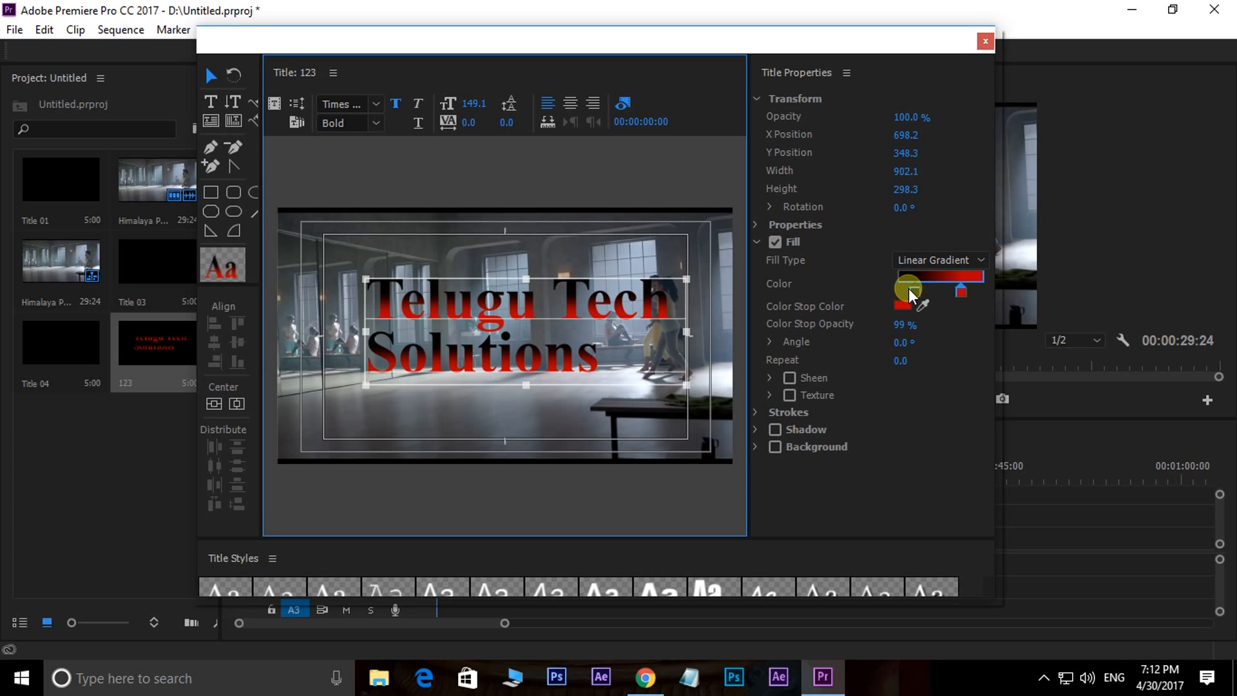
pyautogui.doubleClick(915, 289)
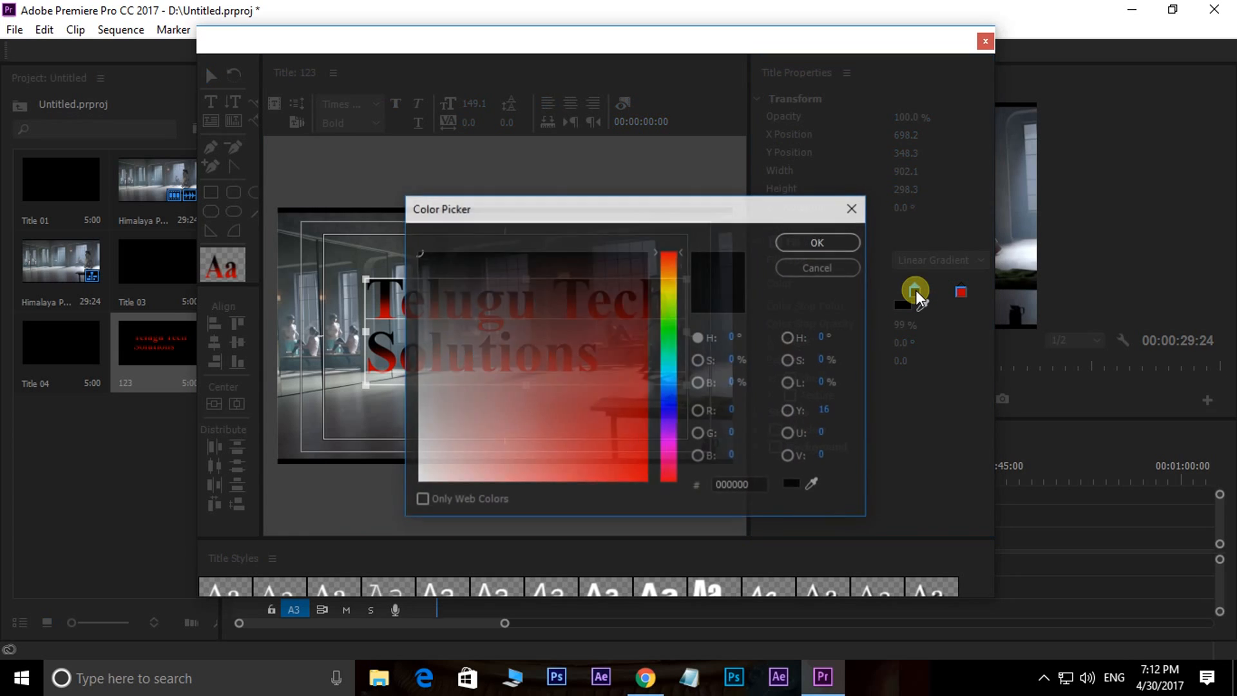
pyautogui.moveTo(634, 214); pyautogui.dragTo(667, 180)
pyautogui.click(703, 257)
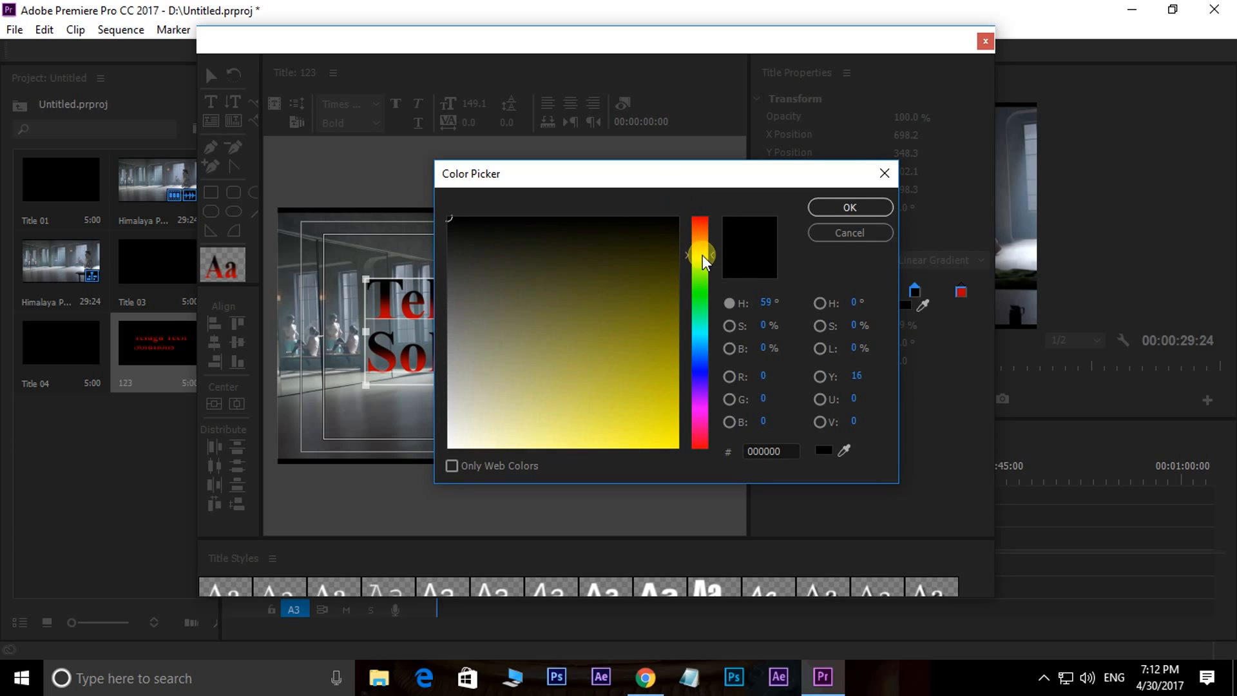
pyautogui.moveTo(625, 277); pyautogui.dragTo(678, 432)
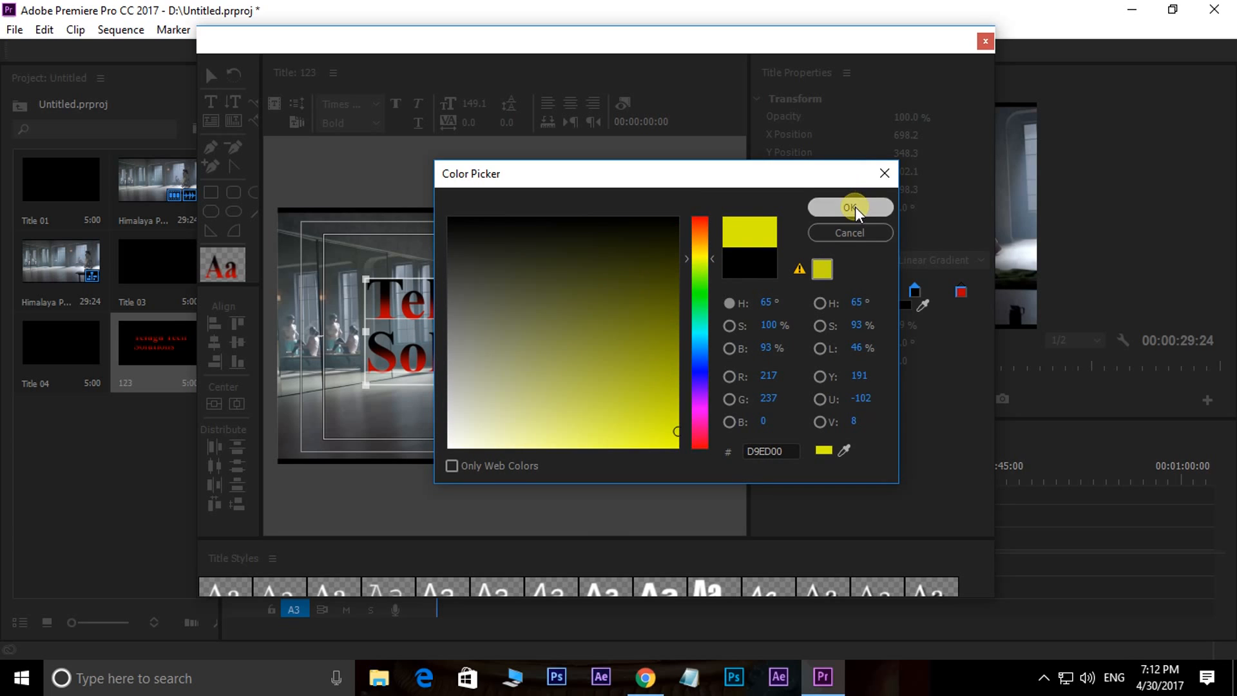
pyautogui.click(852, 207)
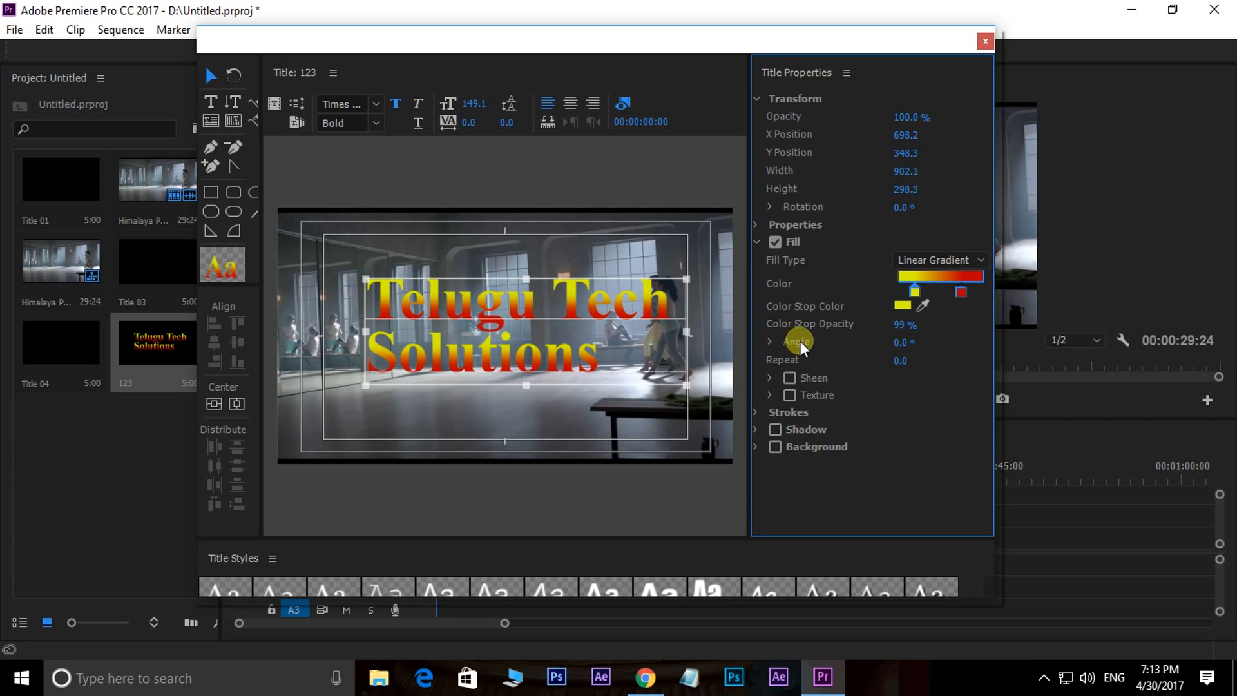
# Step: Set the red color stop's opacity to 100% and move the title text to about X 672.7, Y 368.6
pyautogui.moveTo(904, 342); pyautogui.dragTo(516, 311)
pyautogui.moveTo(907, 329); pyautogui.dragTo(932, 306)
pyautogui.click(961, 291)
pyautogui.moveTo(900, 327); pyautogui.dragTo(1141, 325)
pyautogui.moveTo(594, 320); pyautogui.dragTo(588, 327)
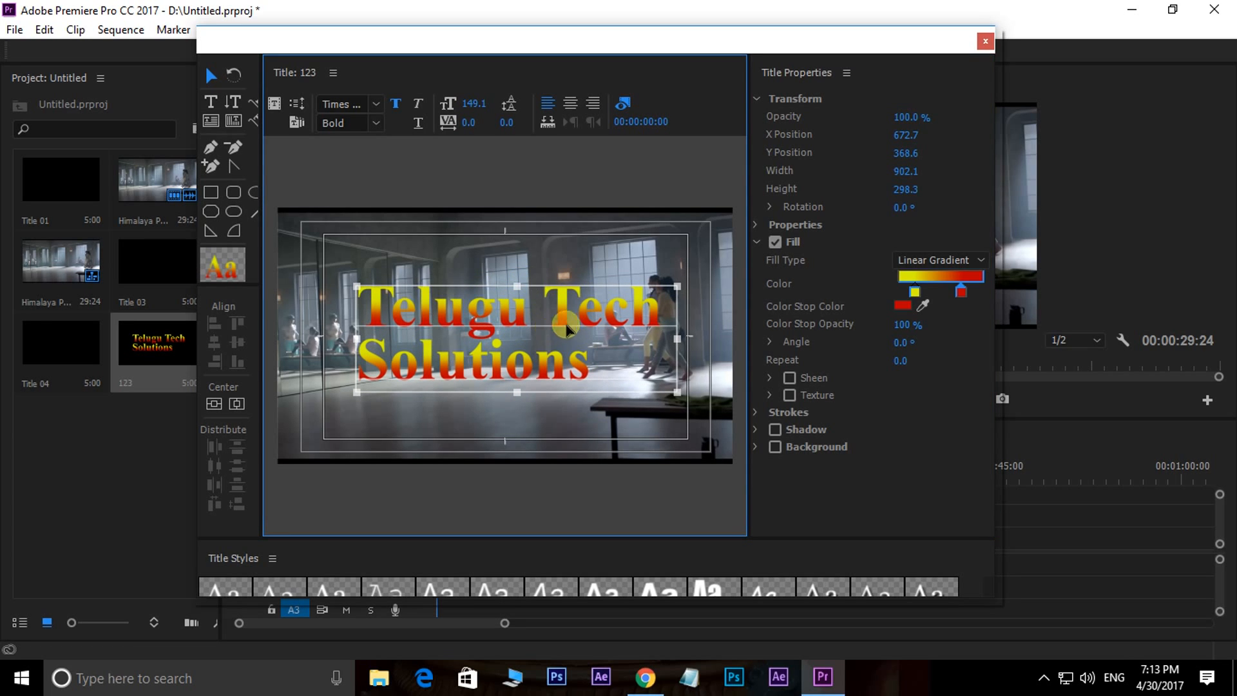
# Step: Change the fill type to Radial Gradient and bring the yellow and red color stops close together near the ramp's start
pyautogui.click(949, 256)
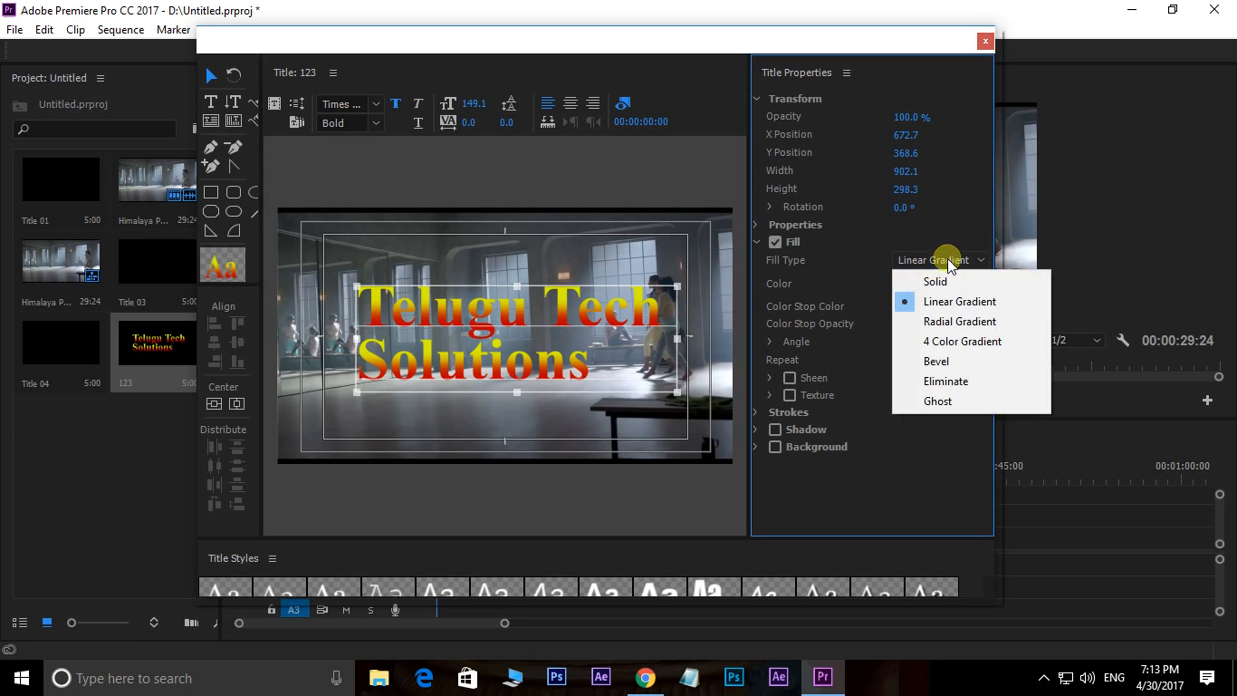
pyautogui.click(933, 322)
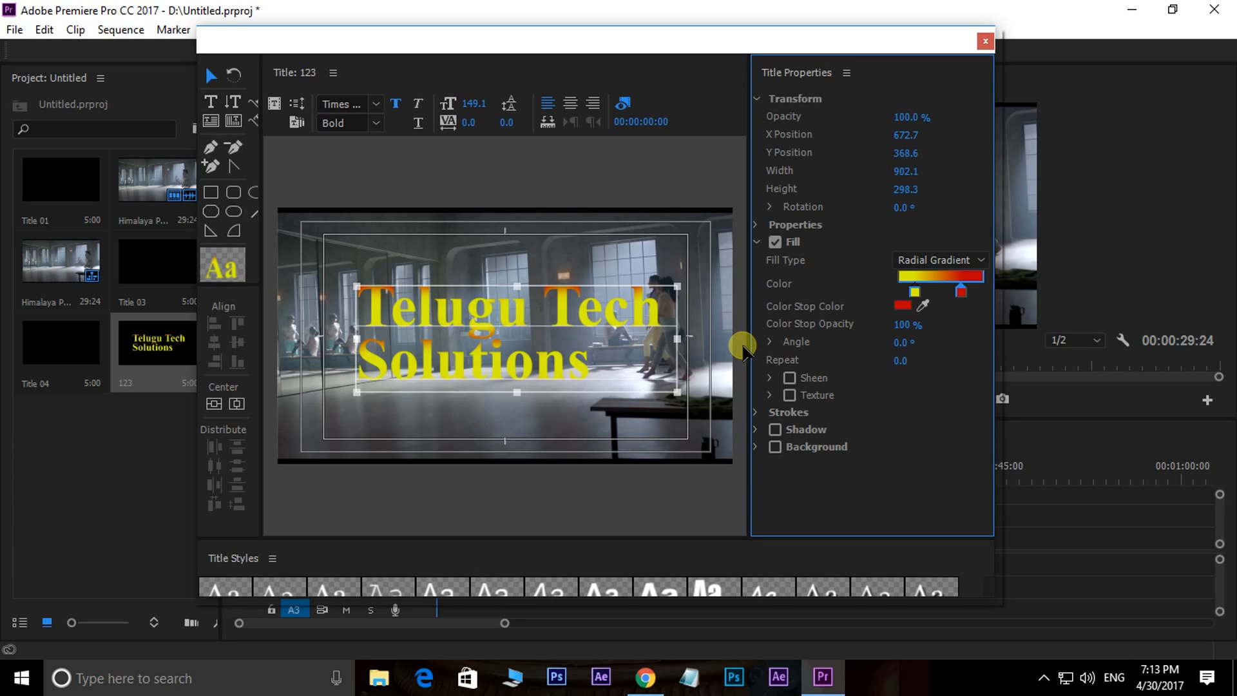
pyautogui.click(912, 292)
pyautogui.moveTo(963, 291); pyautogui.dragTo(924, 293)
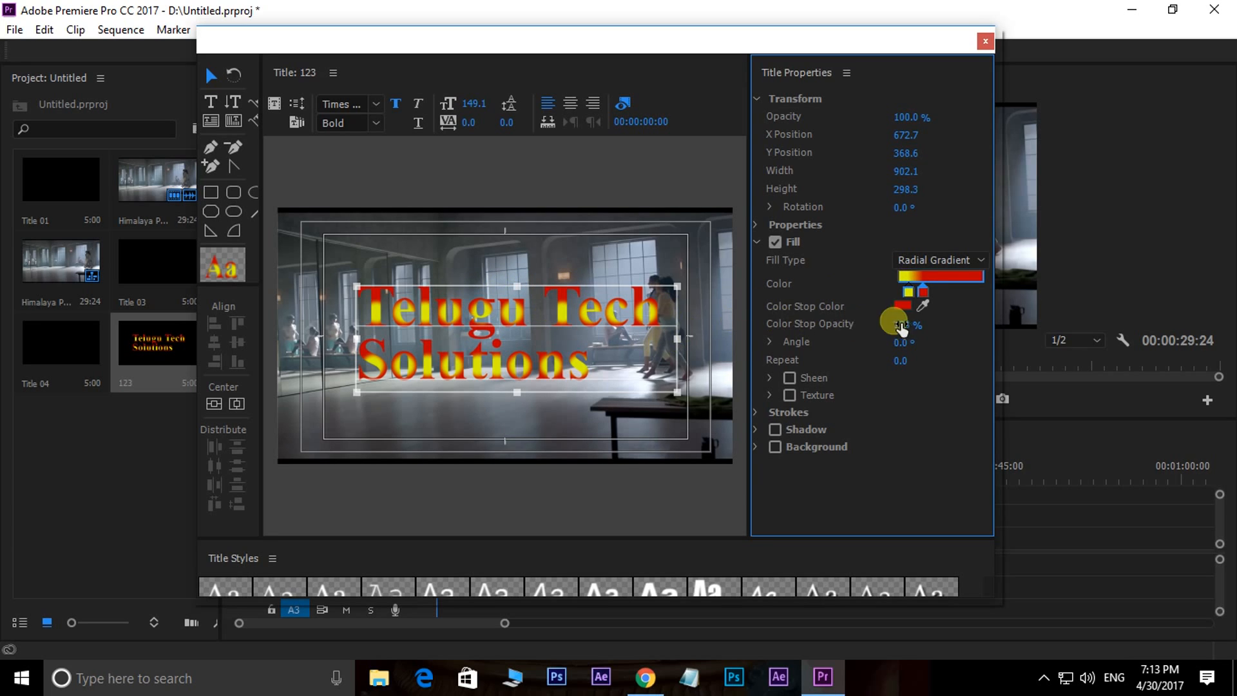
# Step: Try lowering the radial gradient's yellow color stop opacity to 0% and restore it to 100%
pyautogui.moveTo(916, 331); pyautogui.dragTo(868, 324)
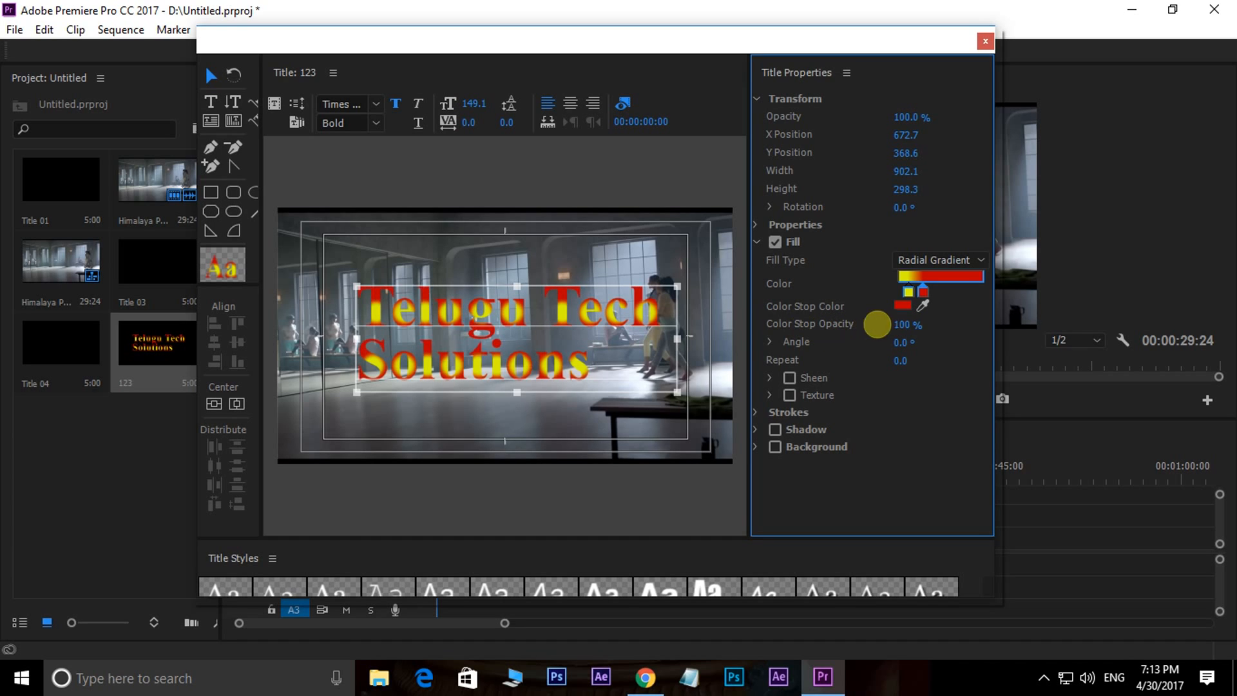
pyautogui.click(907, 288)
pyautogui.moveTo(904, 324); pyautogui.dragTo(773, 326)
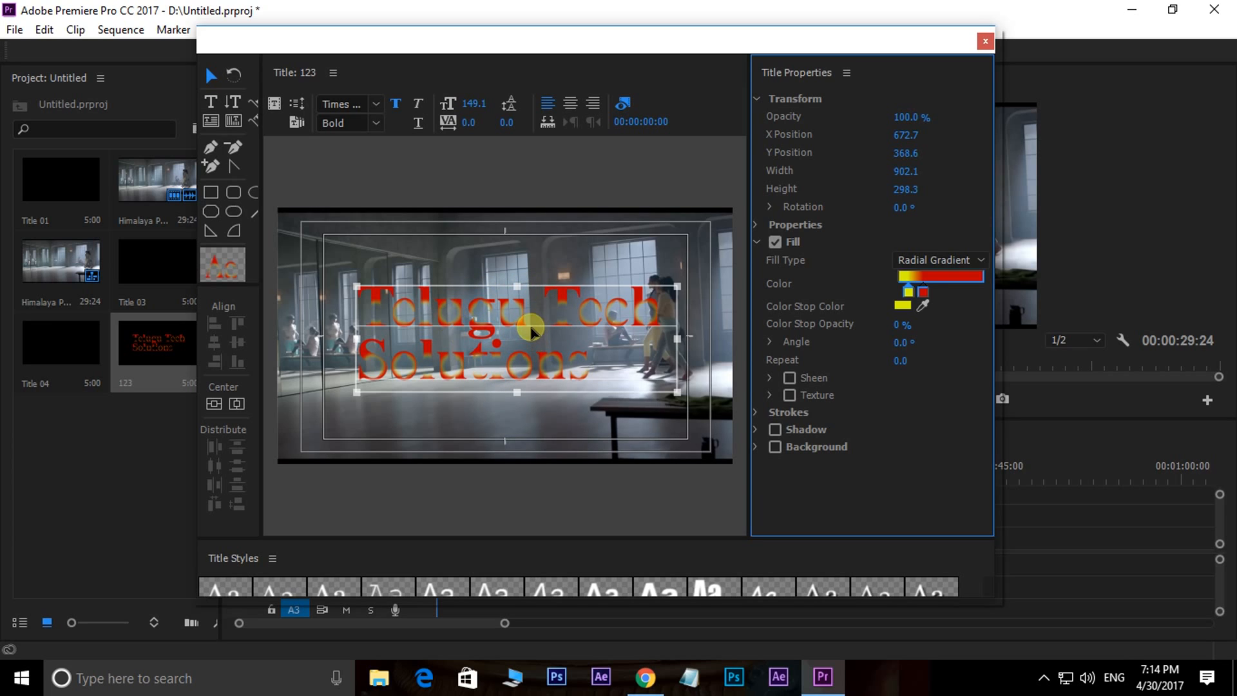
pyautogui.moveTo(899, 326); pyautogui.dragTo(1116, 322)
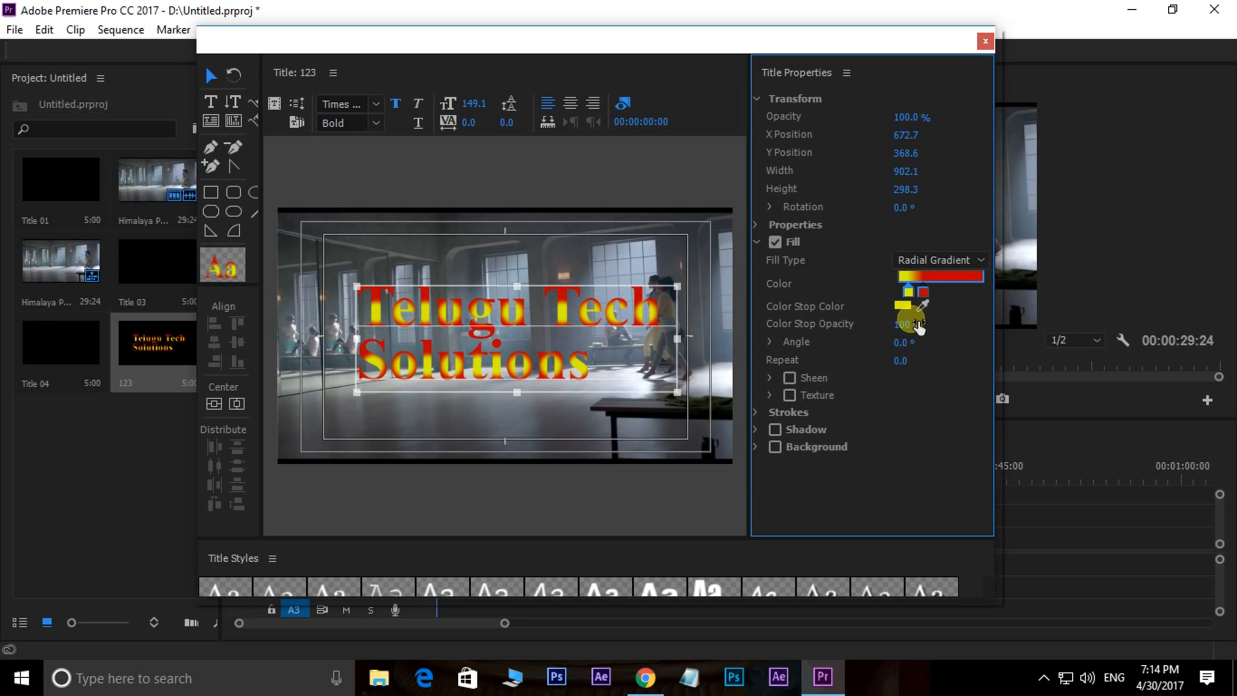
# Step: Change the fill type to 4 Color Gradient and set its upper-left color stop to purple 96009F
pyautogui.click(953, 258)
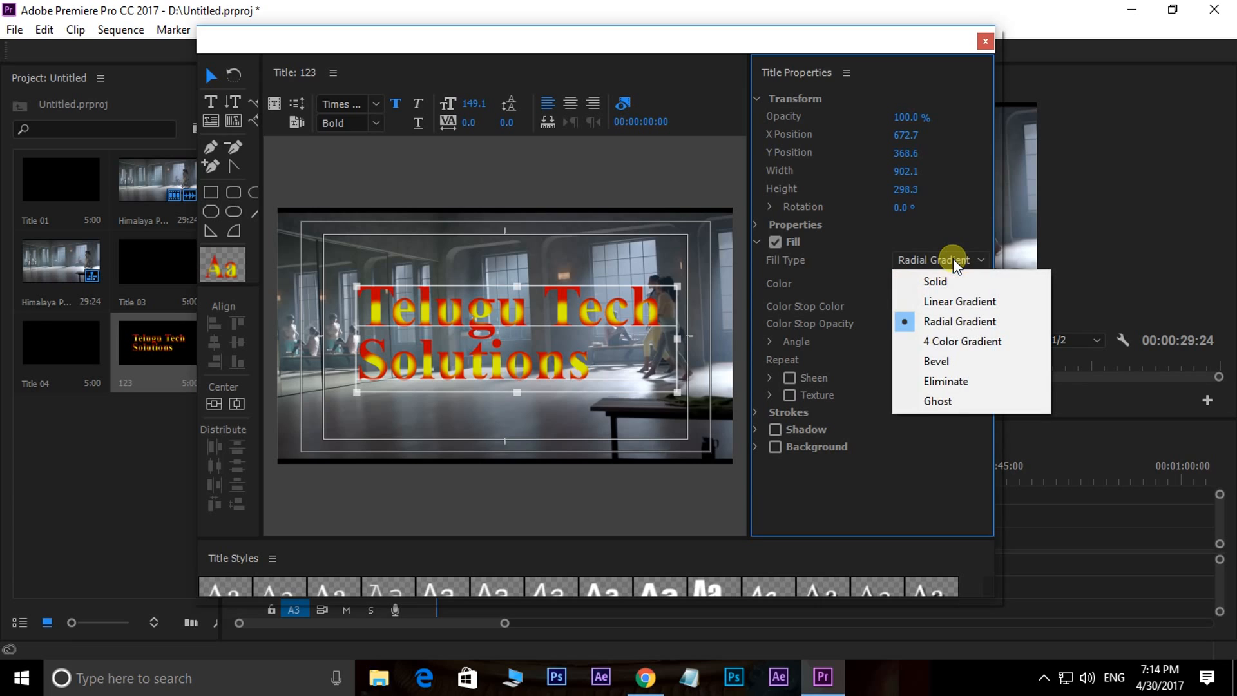
pyautogui.click(953, 346)
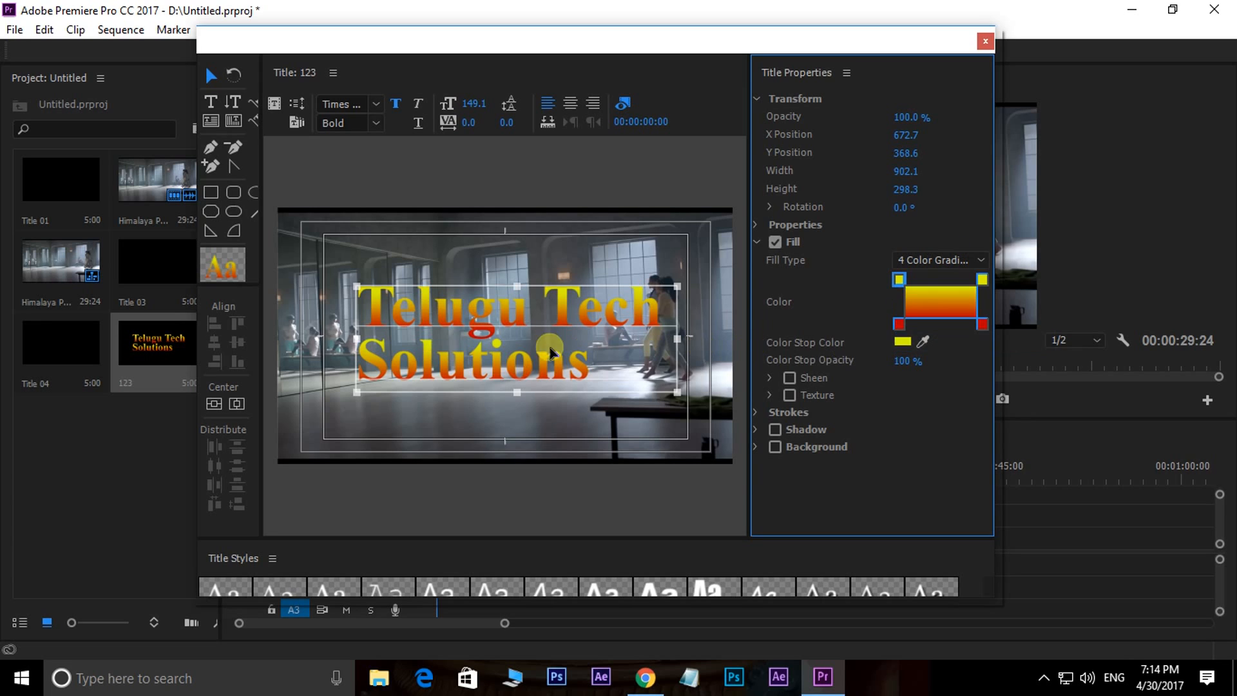
pyautogui.doubleClick(897, 280)
pyautogui.moveTo(671, 272); pyautogui.dragTo(669, 441)
pyautogui.moveTo(619, 396); pyautogui.dragTo(683, 390)
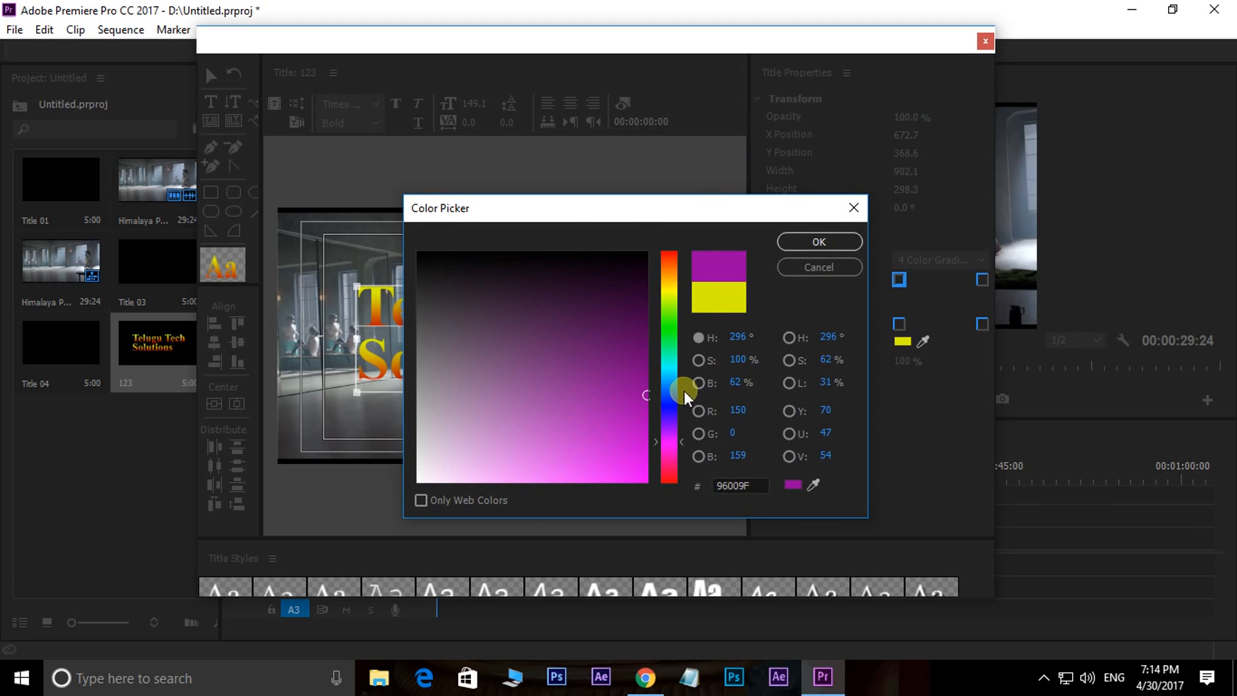
pyautogui.click(820, 242)
# Step: Set the four-color gradient's upper-right color stop to blue 0027ED
pyautogui.doubleClick(982, 280)
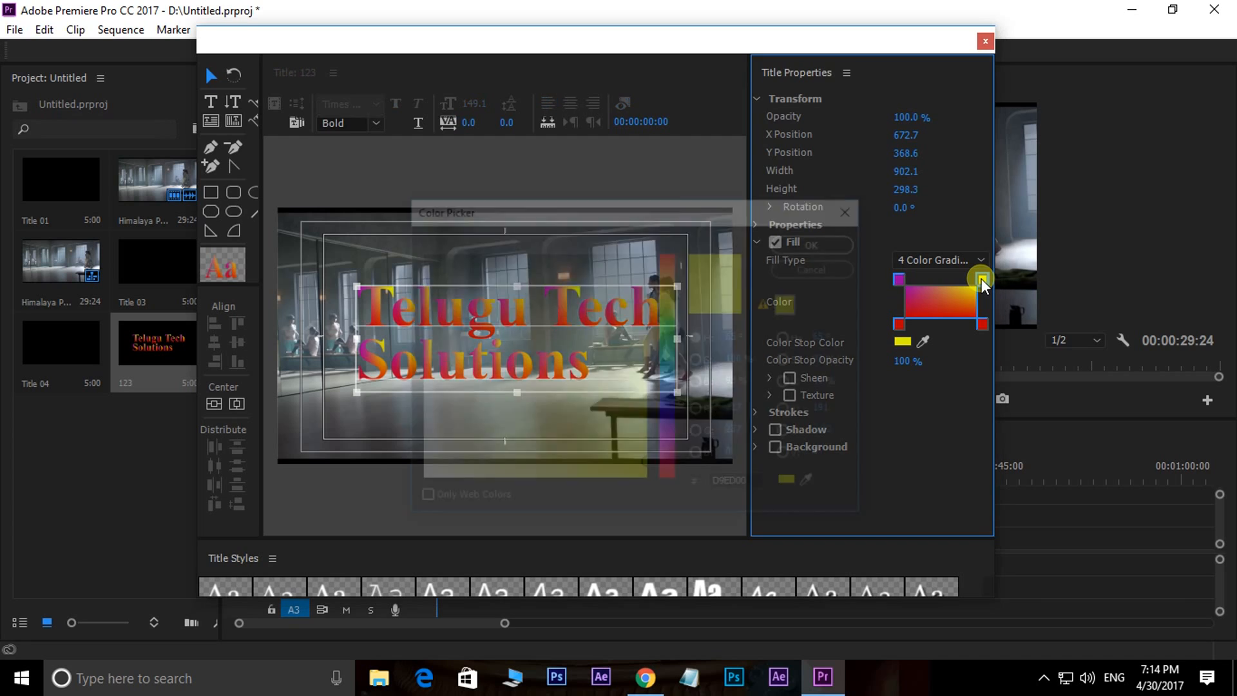
pyautogui.moveTo(674, 361); pyautogui.dragTo(675, 397)
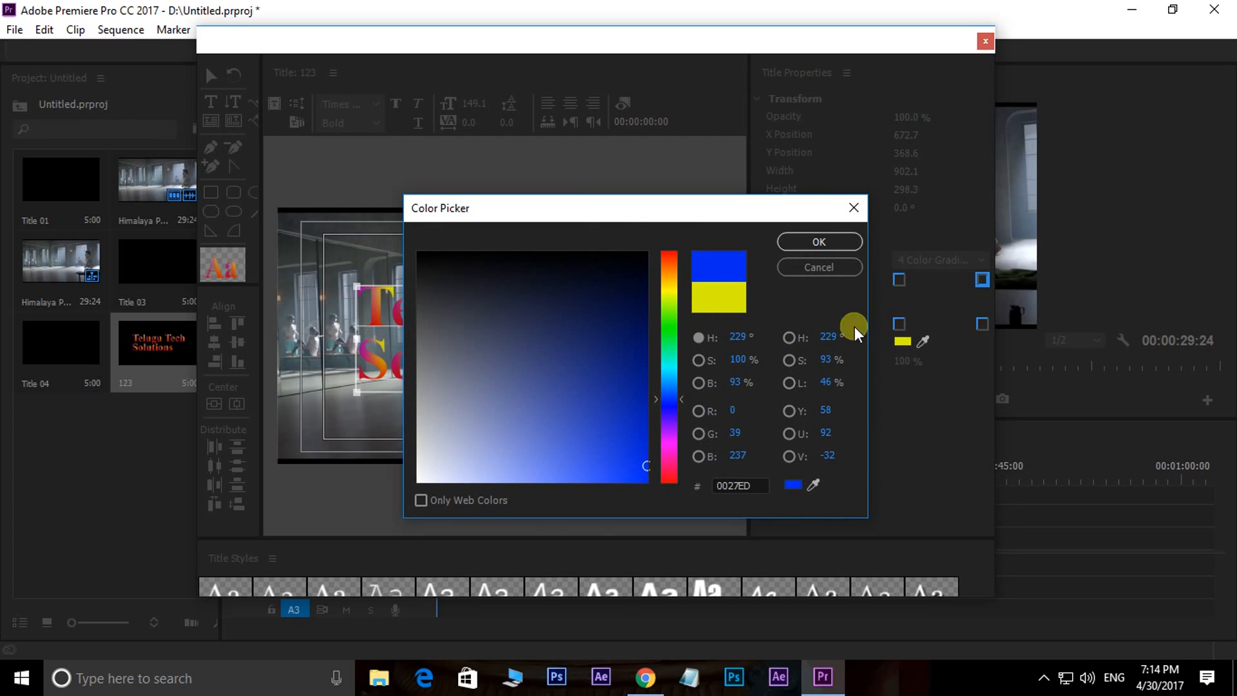
pyautogui.click(823, 245)
# Step: Set the four-color gradient's lower-left color stop to orange-yellow and its lower-right color stop to light blue
pyautogui.doubleClick(900, 321)
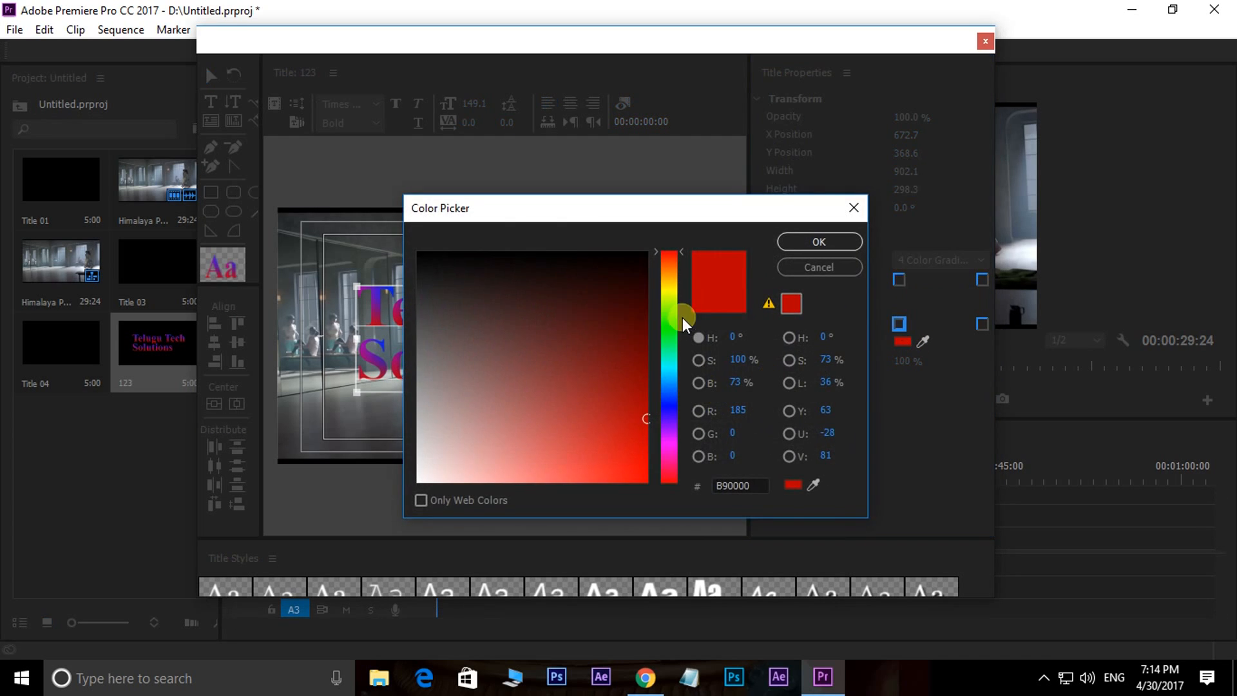
pyautogui.click(671, 282)
pyautogui.moveTo(627, 409); pyautogui.dragTo(655, 486)
pyautogui.click(837, 242)
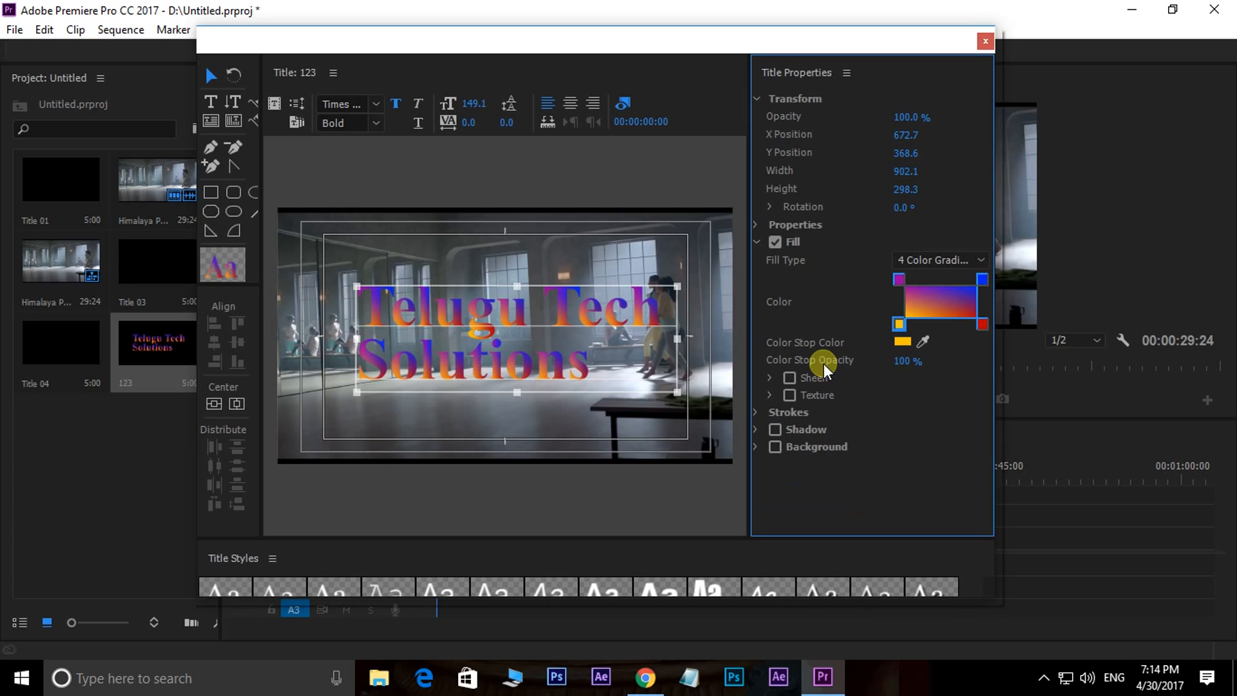
pyautogui.doubleClick(981, 322)
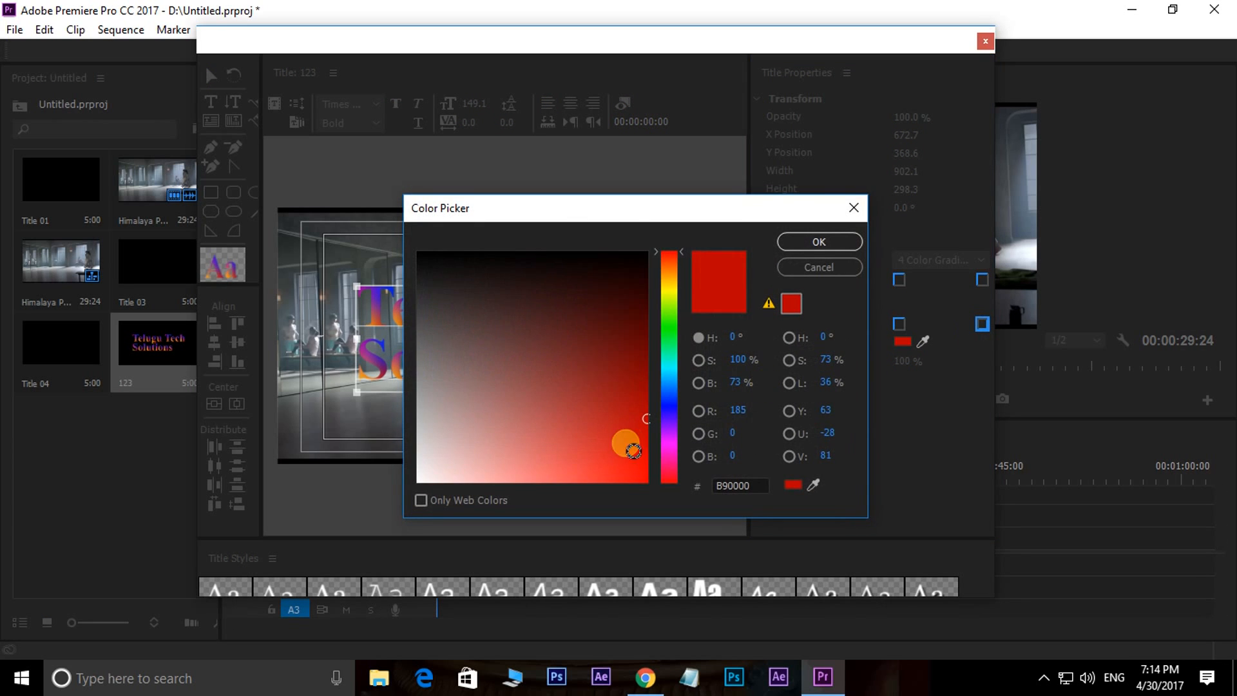
pyautogui.moveTo(670, 459); pyautogui.dragTo(667, 516)
pyautogui.click(836, 241)
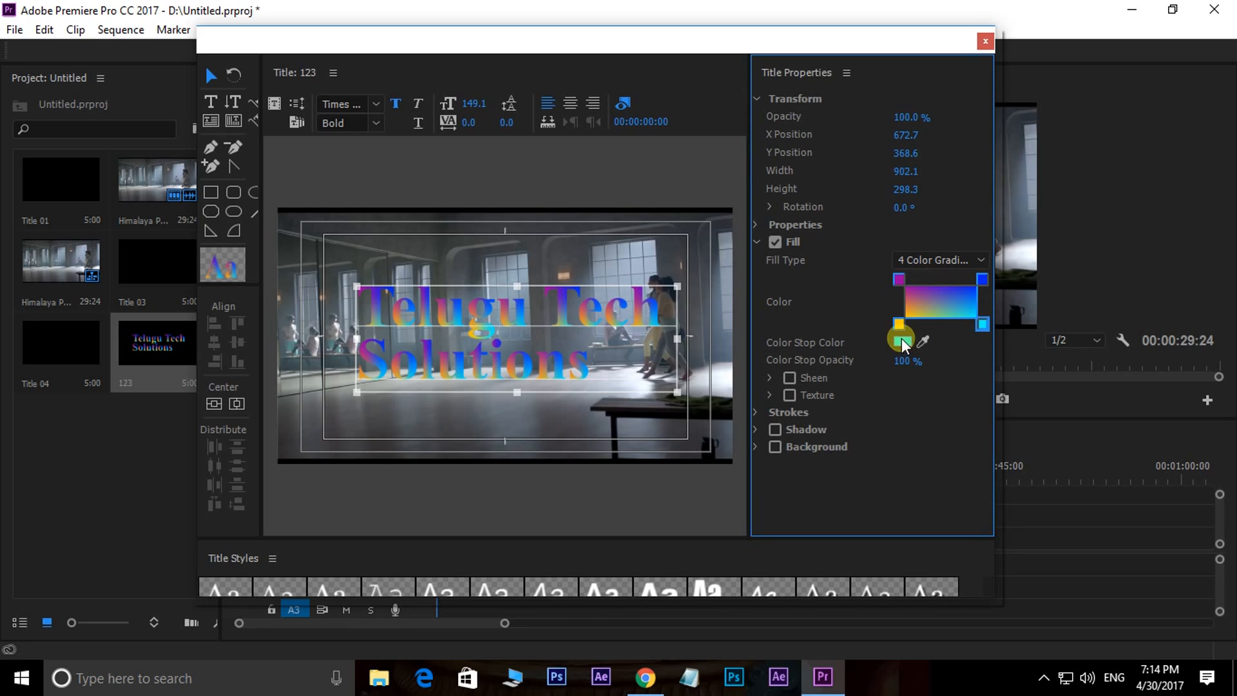
# Step: Change the title text's fill type to Bevel and review the other available fill types
pyautogui.click(934, 259)
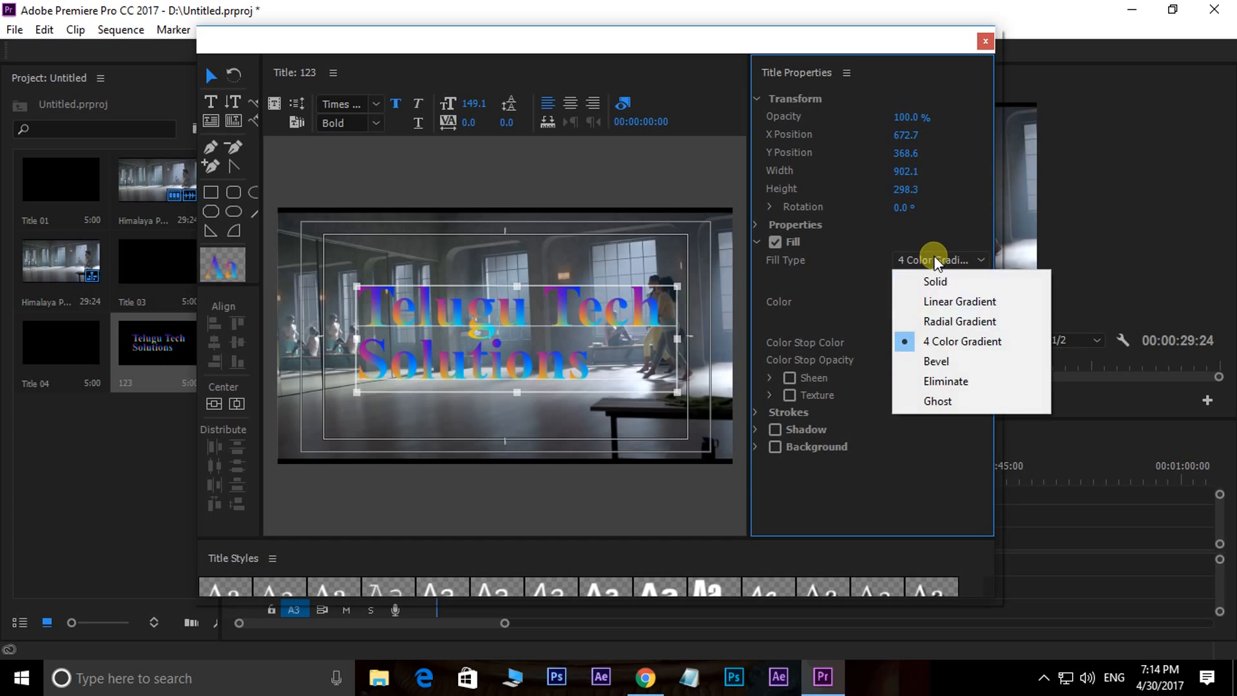
pyautogui.click(935, 363)
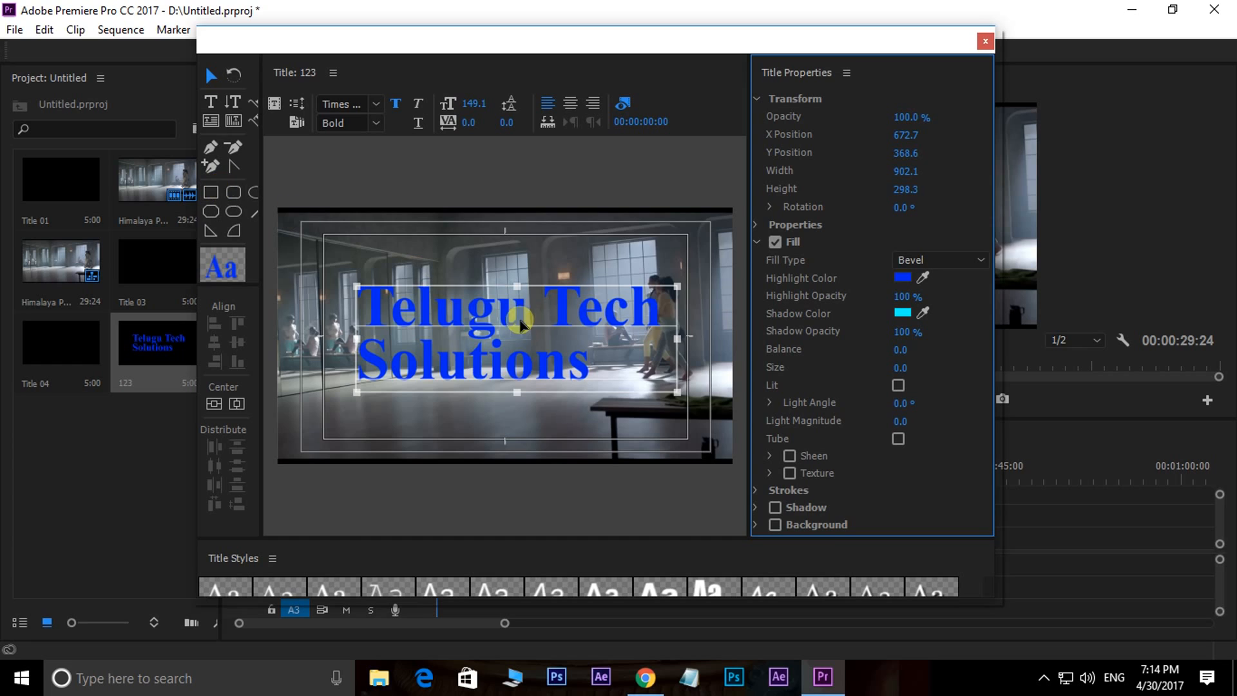
pyautogui.click(910, 260)
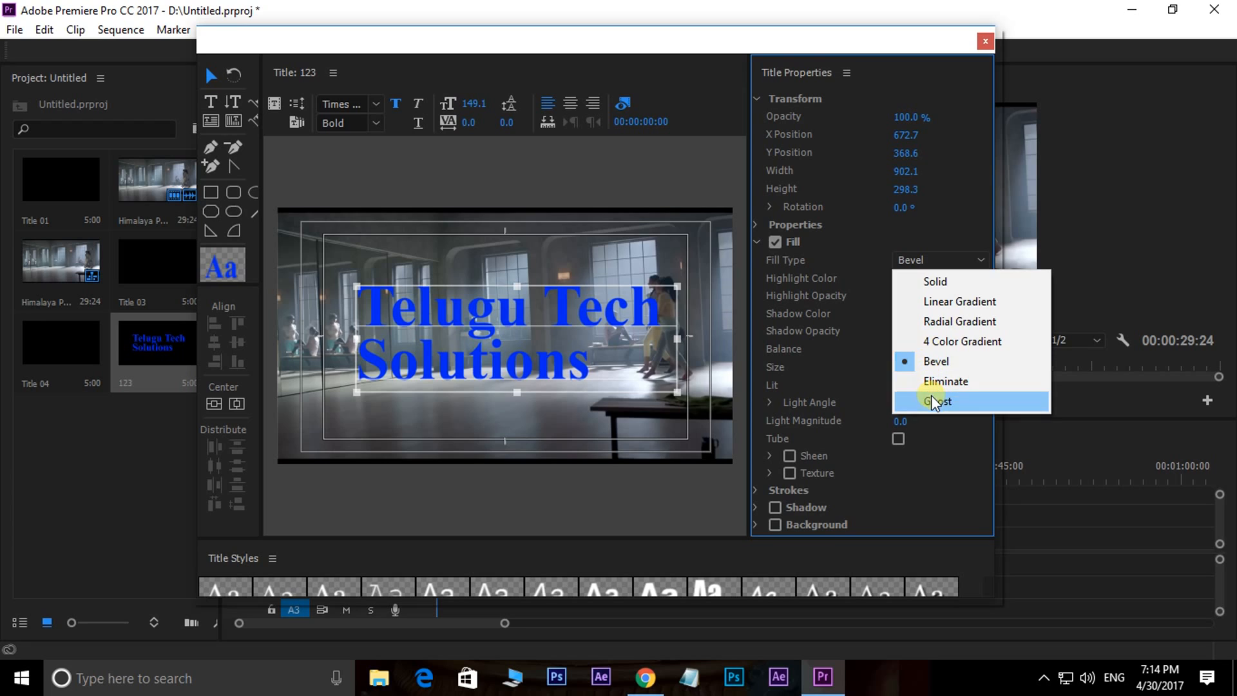
pyautogui.click(891, 317)
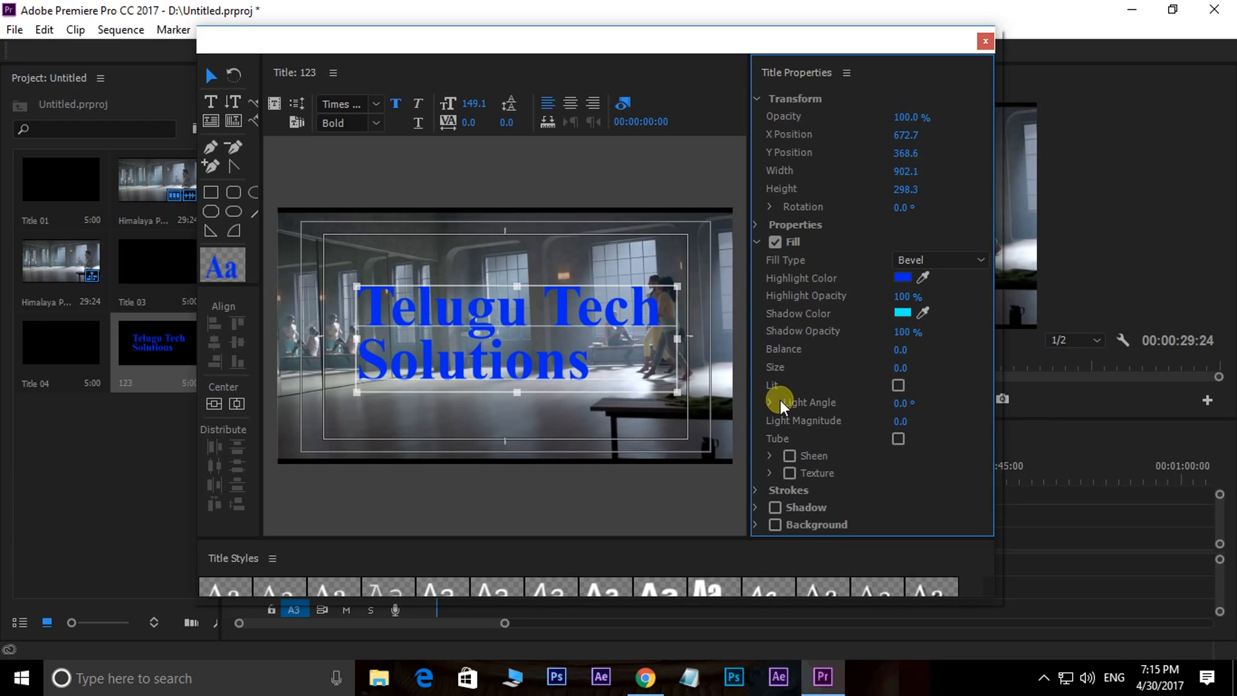
# Step: Add an inner stroke to the title text and set its color to red FF0000
pyautogui.click(756, 241)
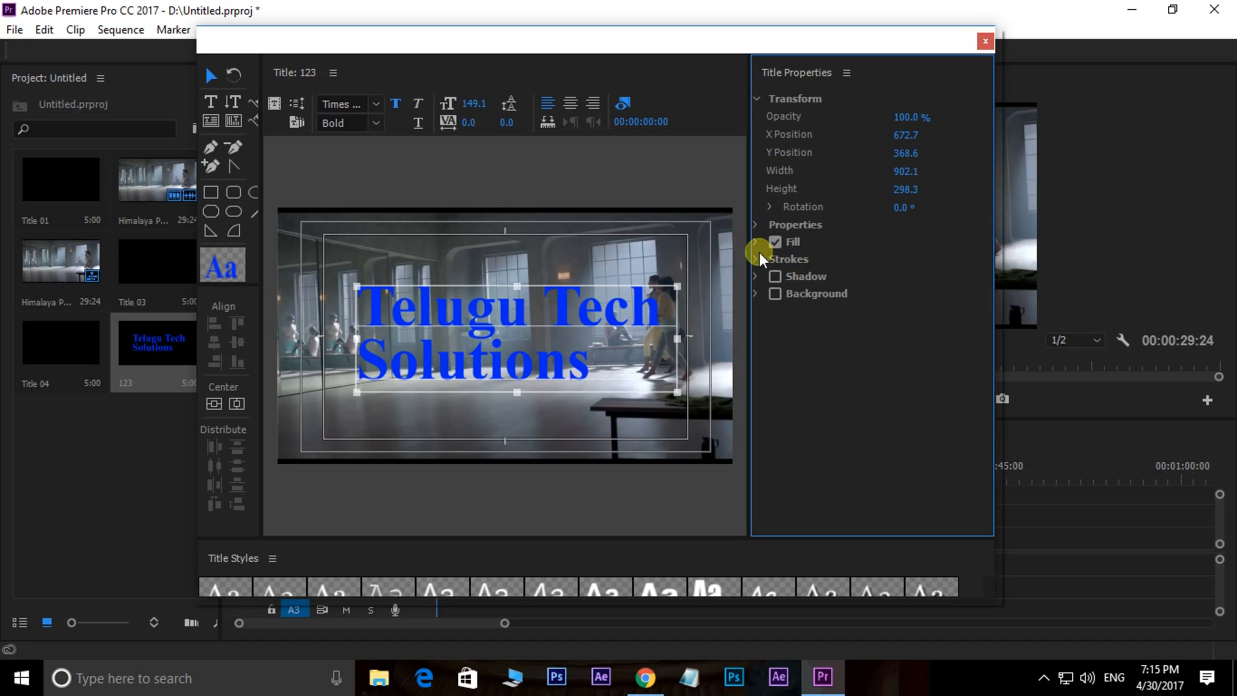
pyautogui.click(757, 258)
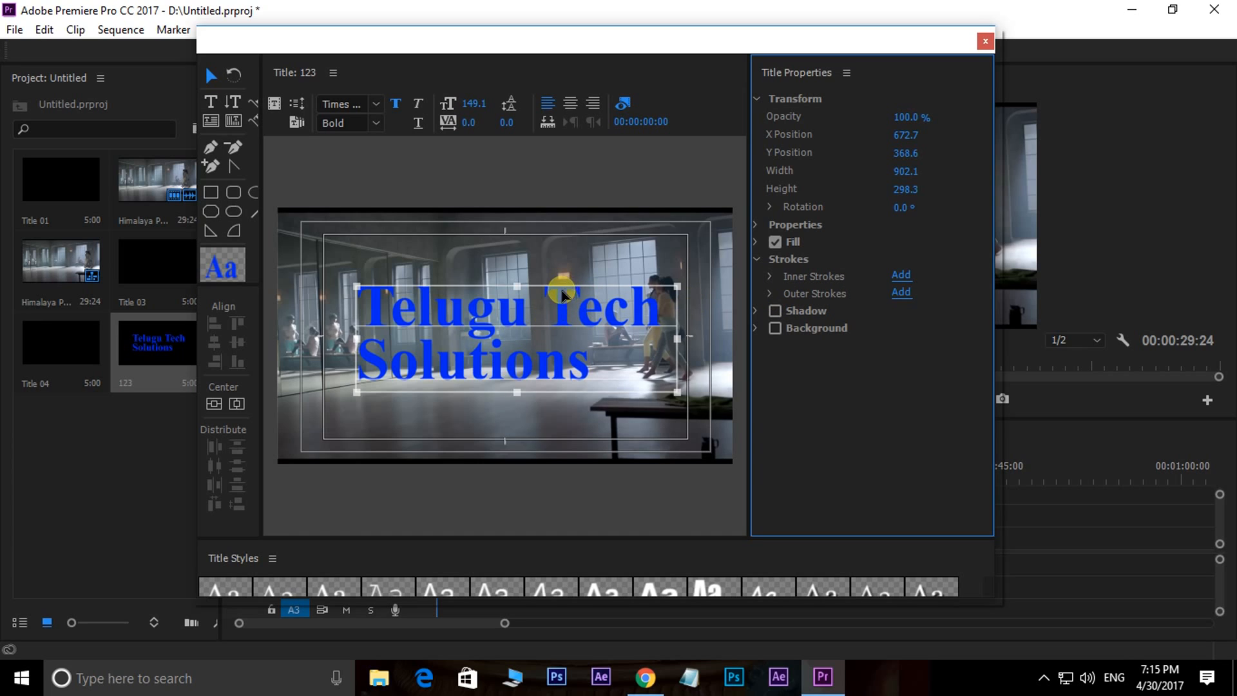
pyautogui.click(901, 274)
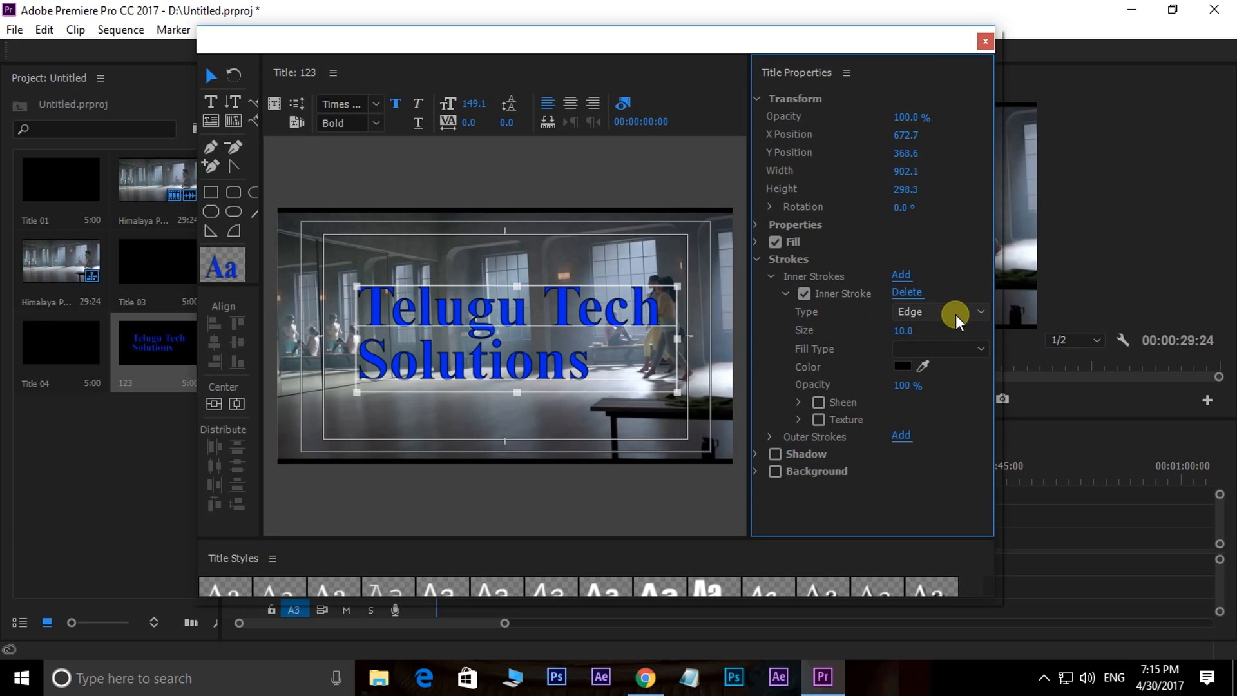
pyautogui.click(903, 365)
pyautogui.moveTo(651, 388); pyautogui.dragTo(671, 523)
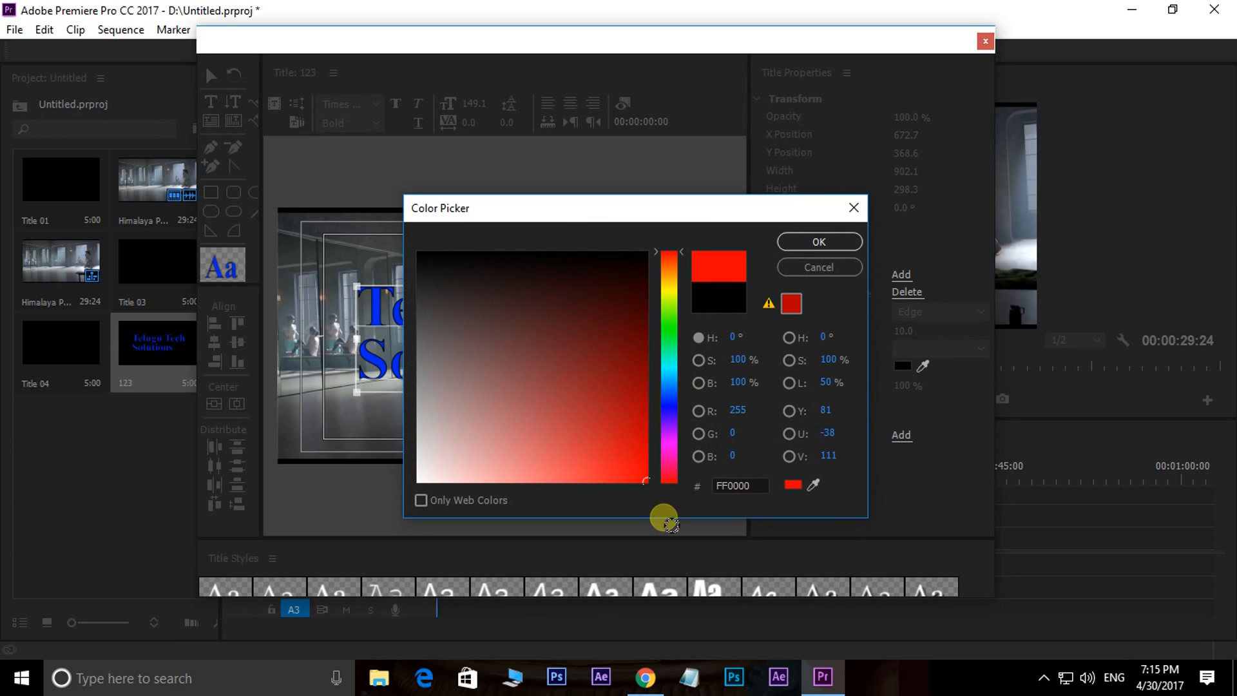
pyautogui.click(806, 242)
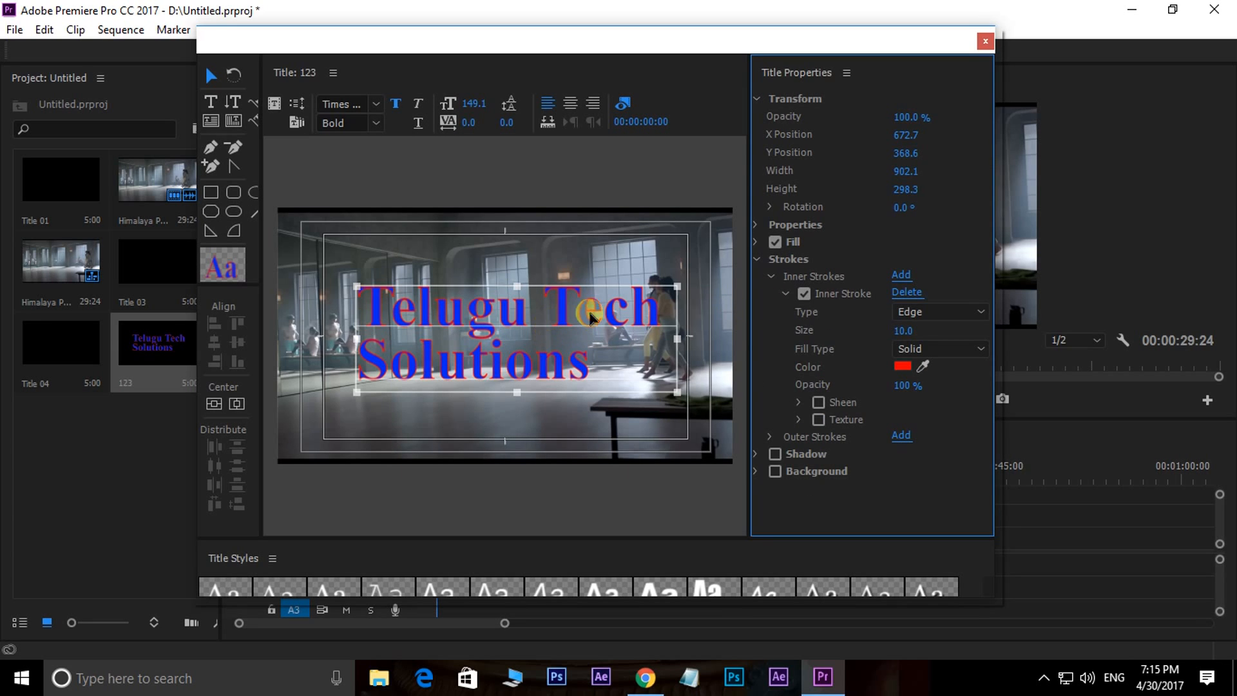
# Step: Try the Depth and Drop Face types on the title text's inner stroke and set the type back to Edge
pyautogui.click(938, 312)
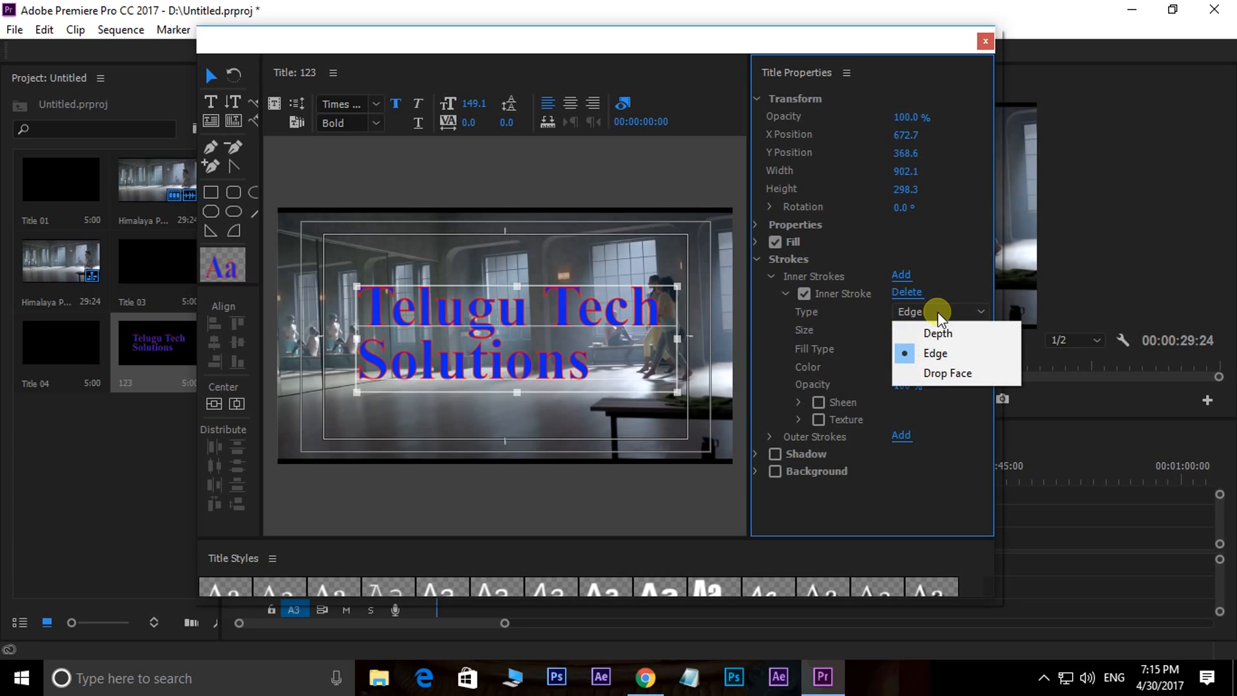
pyautogui.click(934, 330)
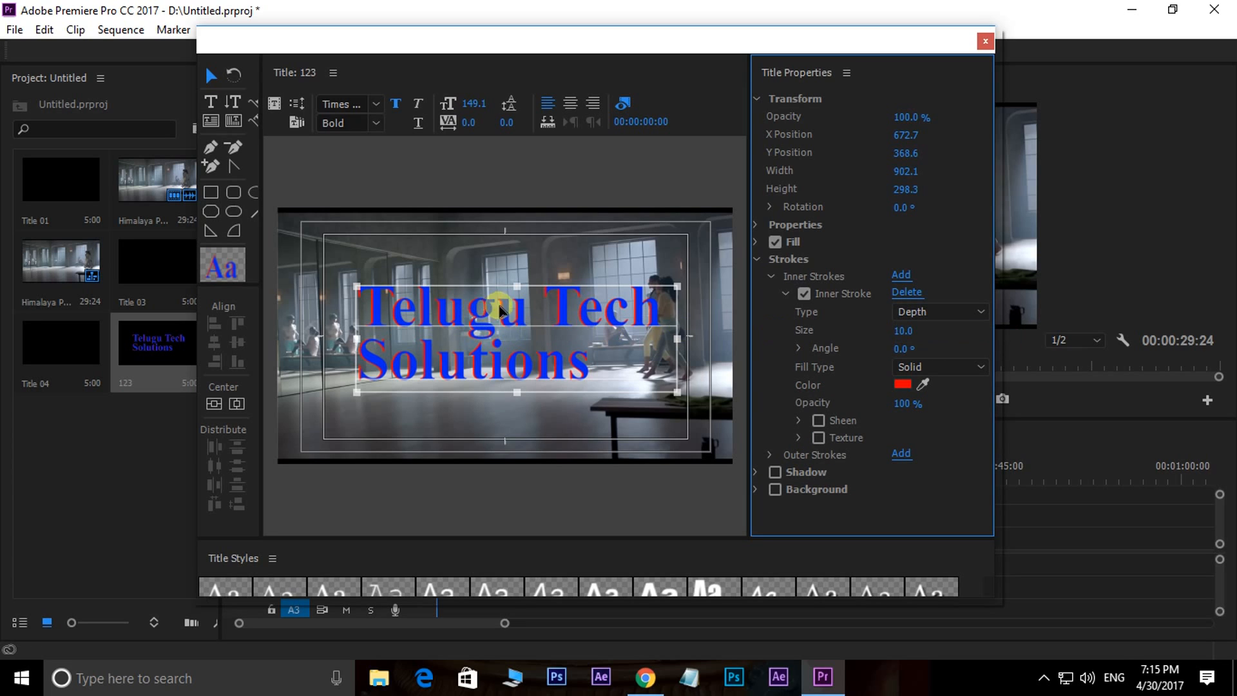
pyautogui.click(906, 315)
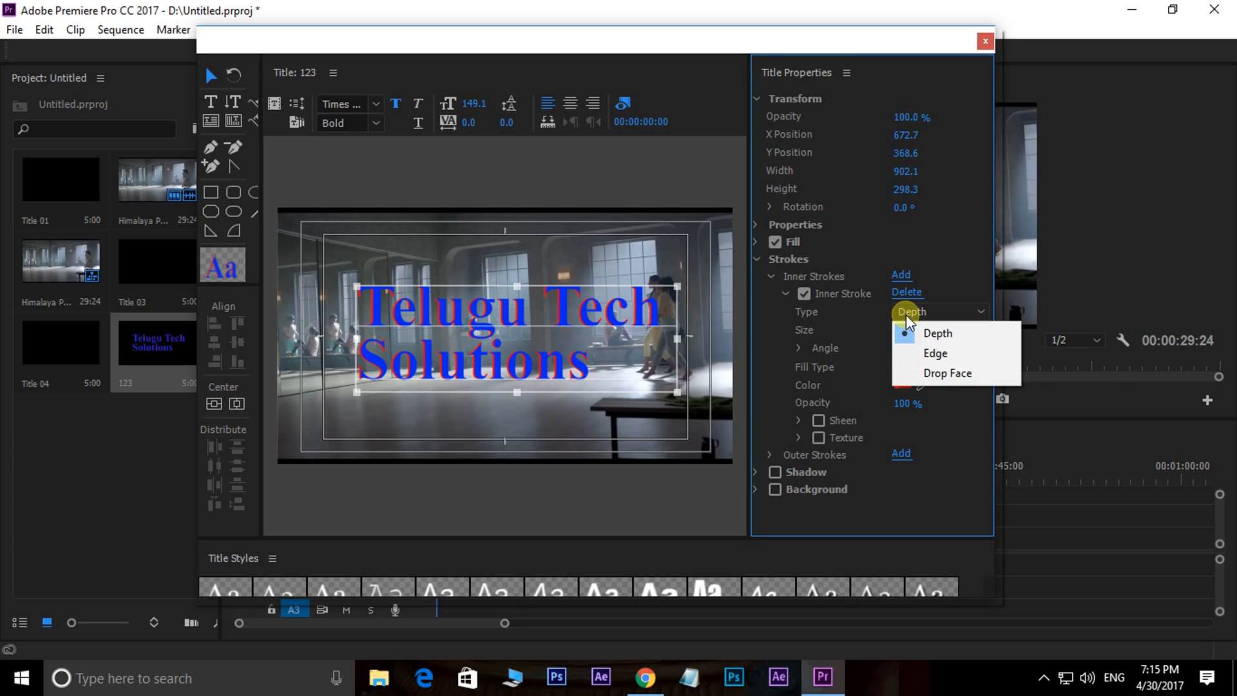
pyautogui.click(946, 372)
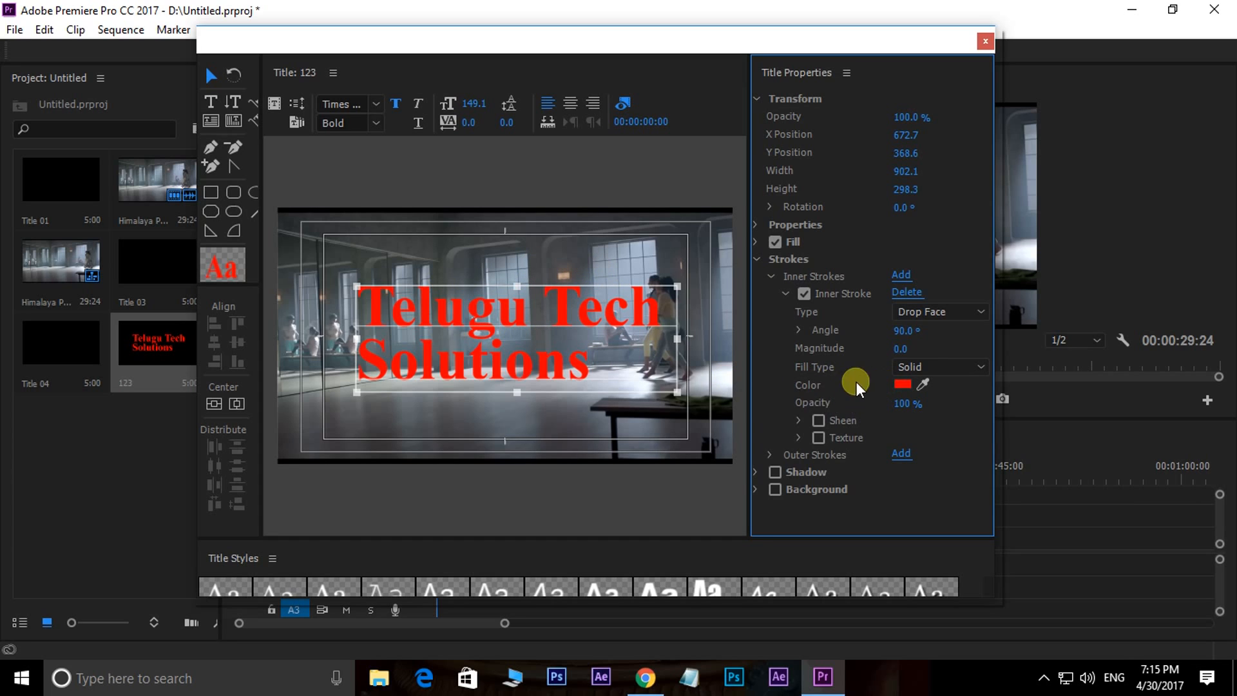
pyautogui.click(903, 312)
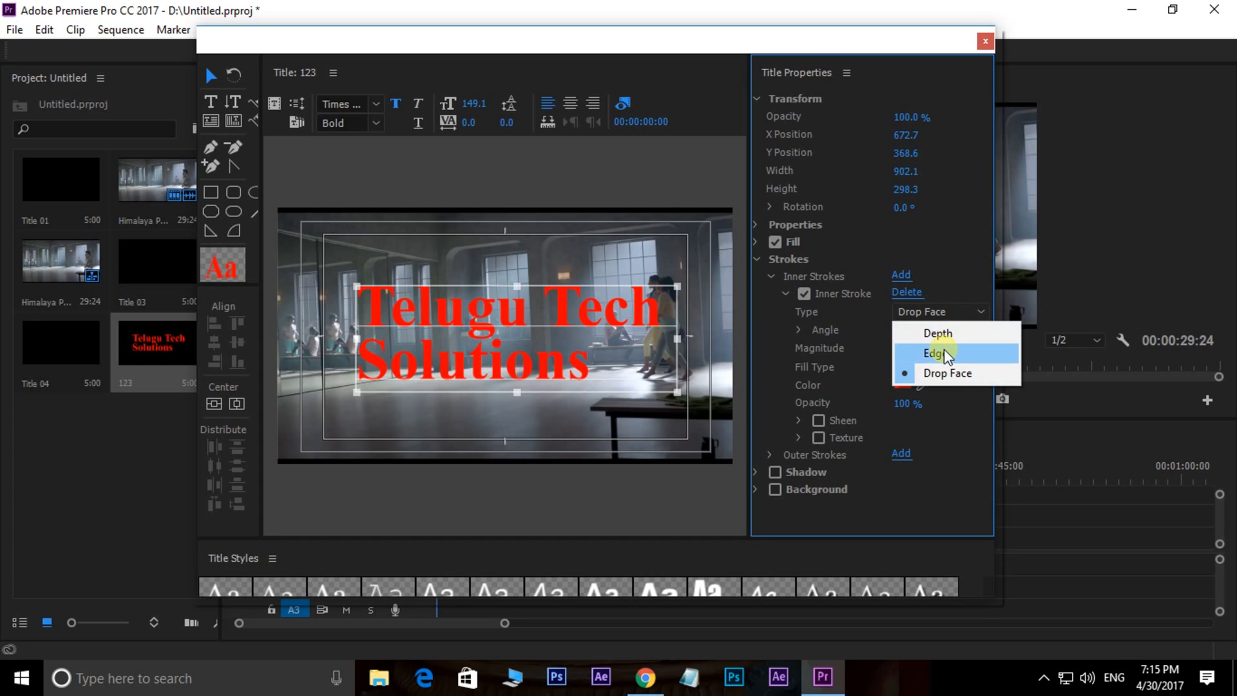
pyautogui.click(945, 353)
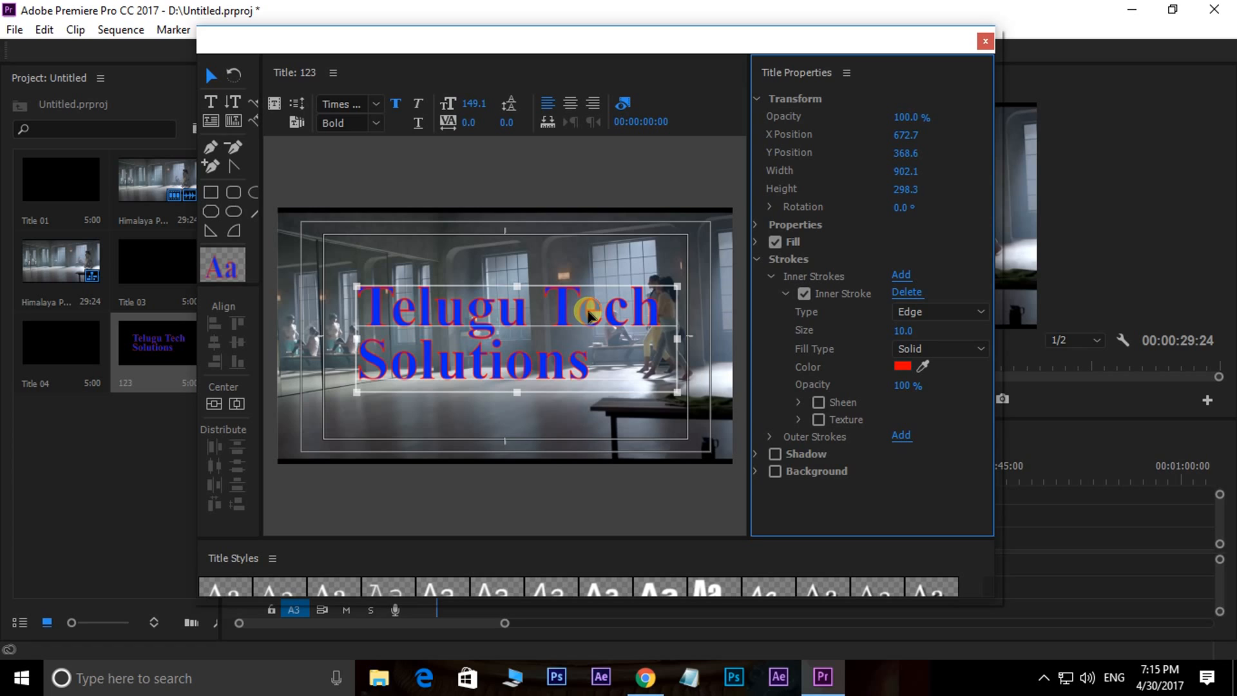
# Step: Try an inner stroke size of 1.0, restore it to 10.0, and test the stroke's opacity, keeping it at 100%
pyautogui.moveTo(911, 331)
pyautogui.mouseDown()
pyautogui.moveTo(898, 332)
pyautogui.moveTo(935, 333)
pyautogui.moveTo(859, 331)
pyautogui.mouseUp()
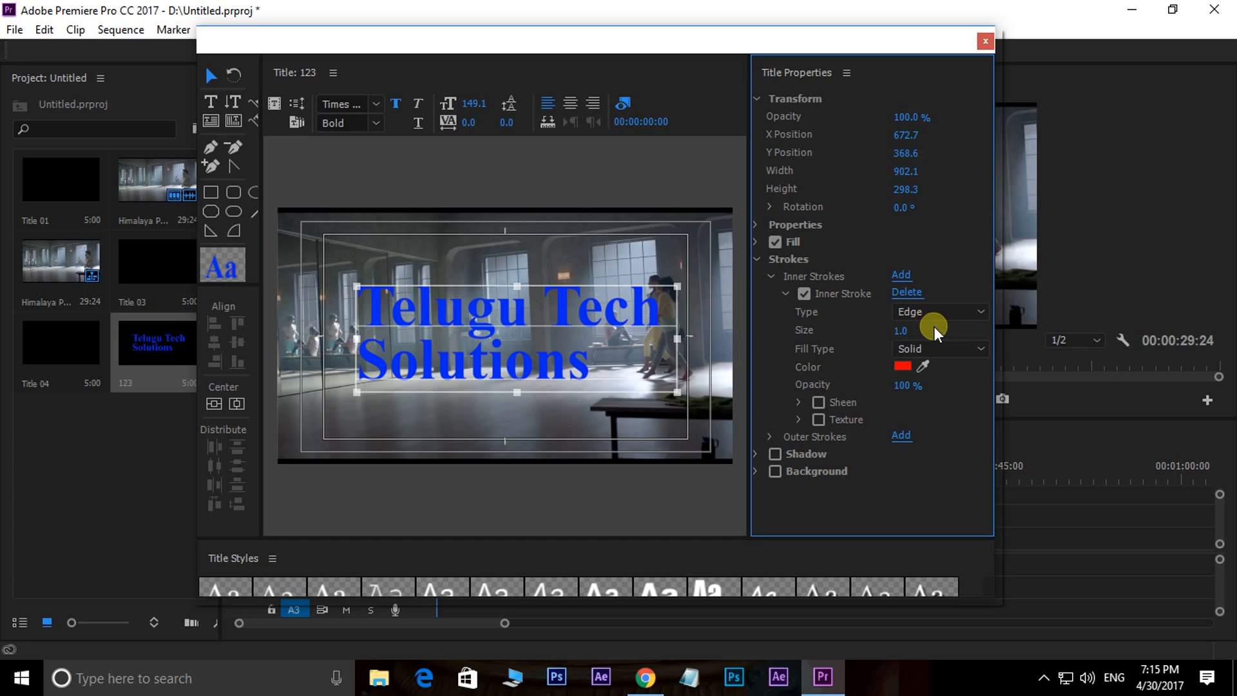
pyautogui.press('Down')
pyautogui.press('Down')
pyautogui.press('Up')
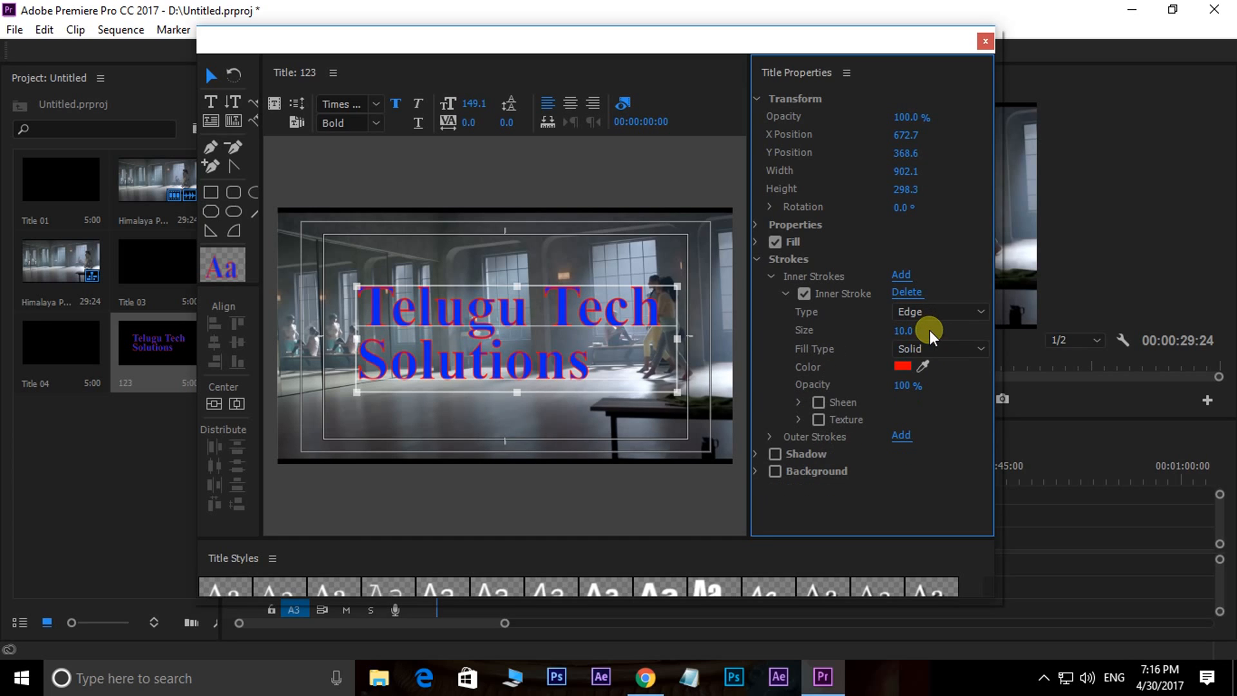
pyautogui.moveTo(883, 387)
pyautogui.mouseDown()
pyautogui.moveTo(898, 387)
pyautogui.moveTo(772, 381)
pyautogui.moveTo(921, 377)
pyautogui.moveTo(915, 385)
pyautogui.mouseUp()
# Step: Enable the inner stroke's sheen, try a sheen size of 40.0 and smaller sizes, and turn the sheen off again
pyautogui.click(818, 402)
pyautogui.click(798, 402)
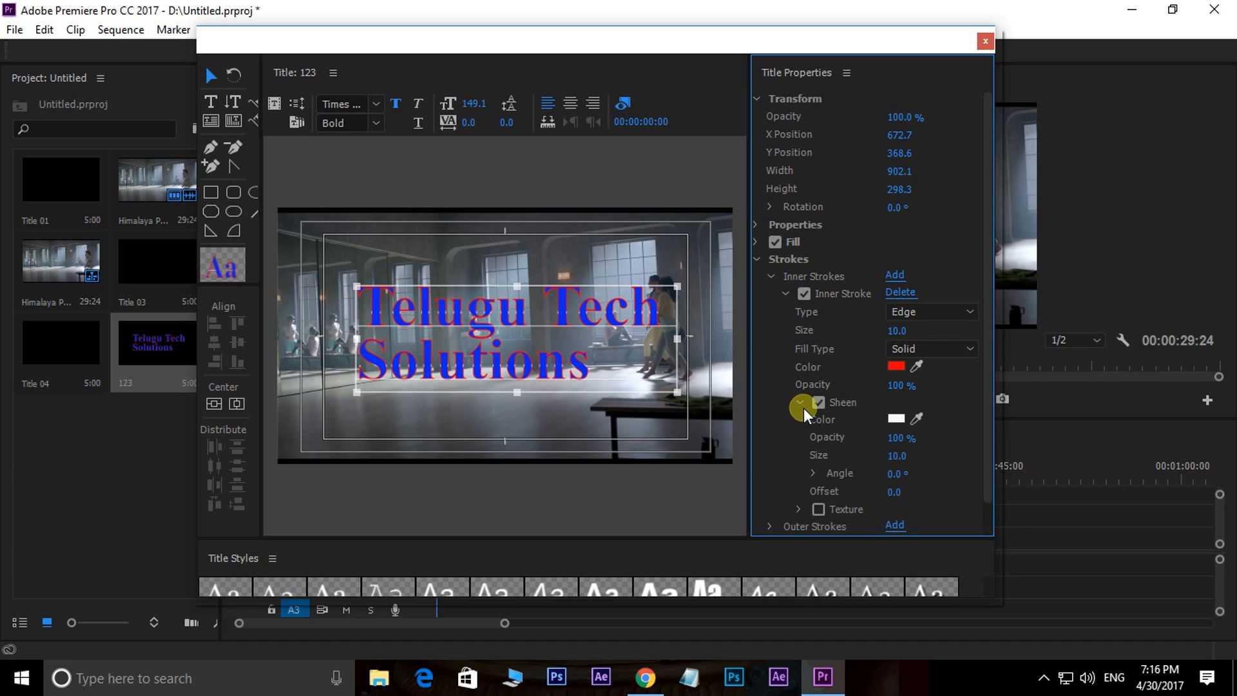
pyautogui.moveTo(905, 464)
pyautogui.mouseDown()
pyautogui.moveTo(895, 451)
pyautogui.moveTo(953, 445)
pyautogui.moveTo(892, 450)
pyautogui.mouseUp()
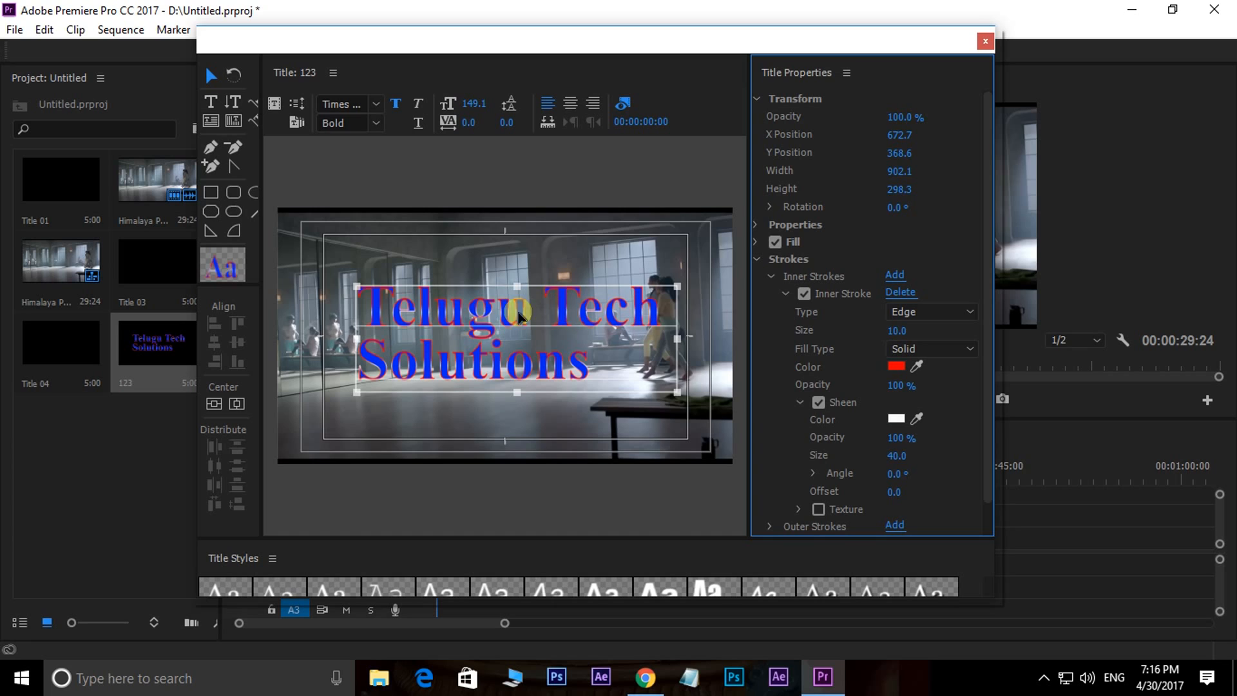
pyautogui.moveTo(895, 455); pyautogui.dragTo(840, 459)
pyautogui.click(818, 402)
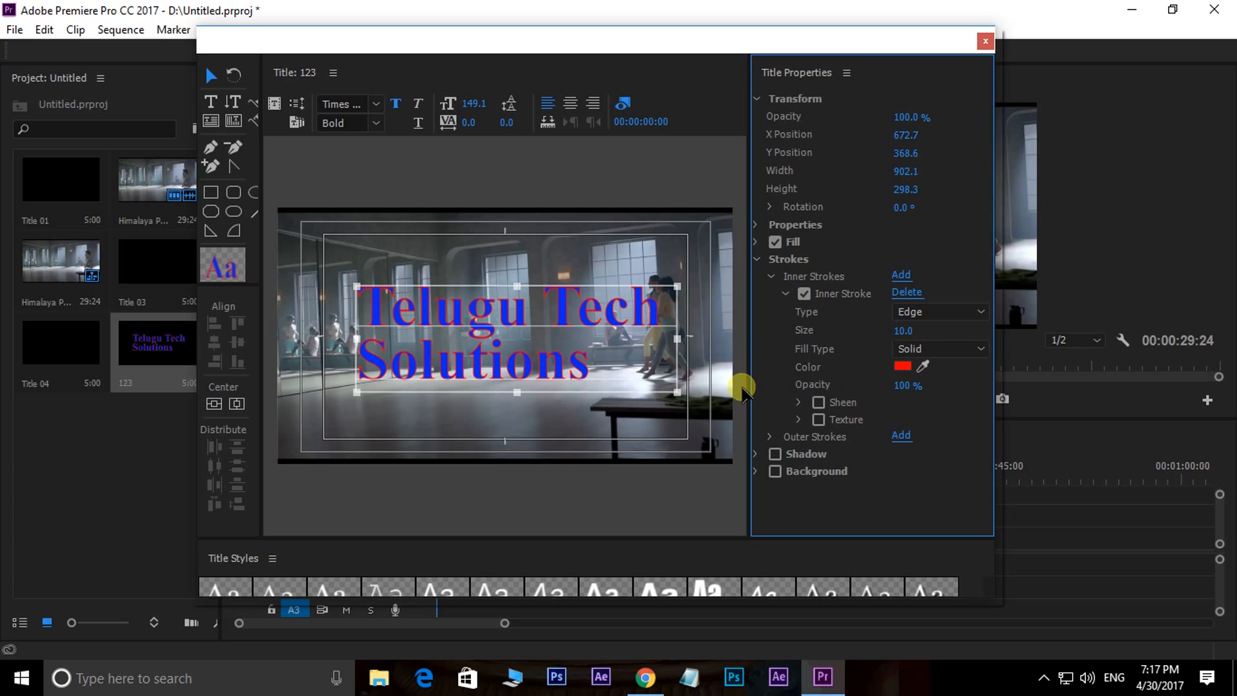
# Step: Turn on the title text's shadow and view its color choices, cancelling without a color change
pyautogui.click(775, 454)
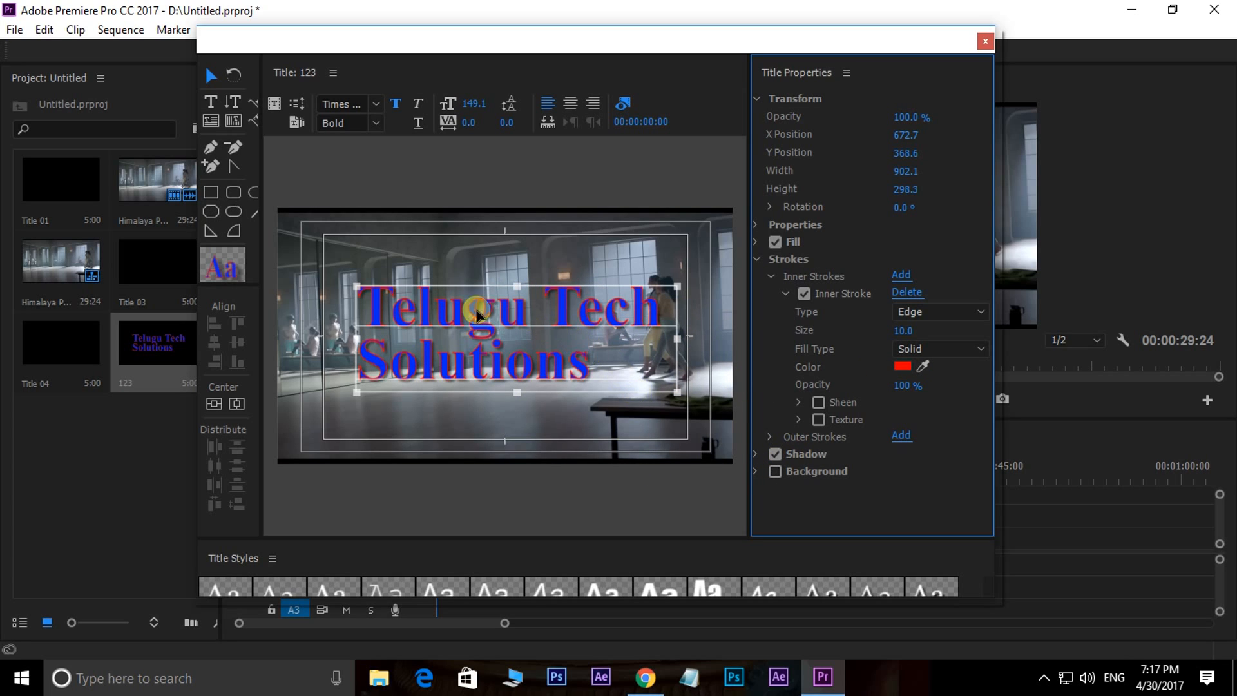
pyautogui.click(755, 454)
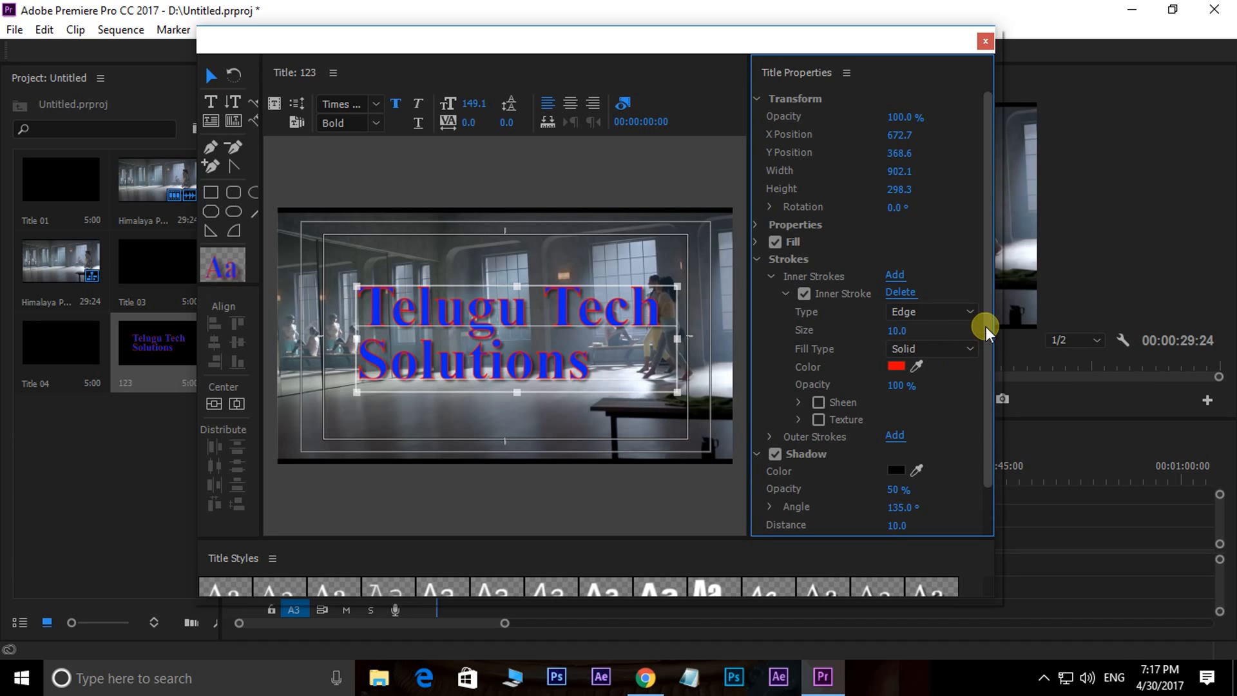
pyautogui.moveTo(984, 326); pyautogui.dragTo(987, 416)
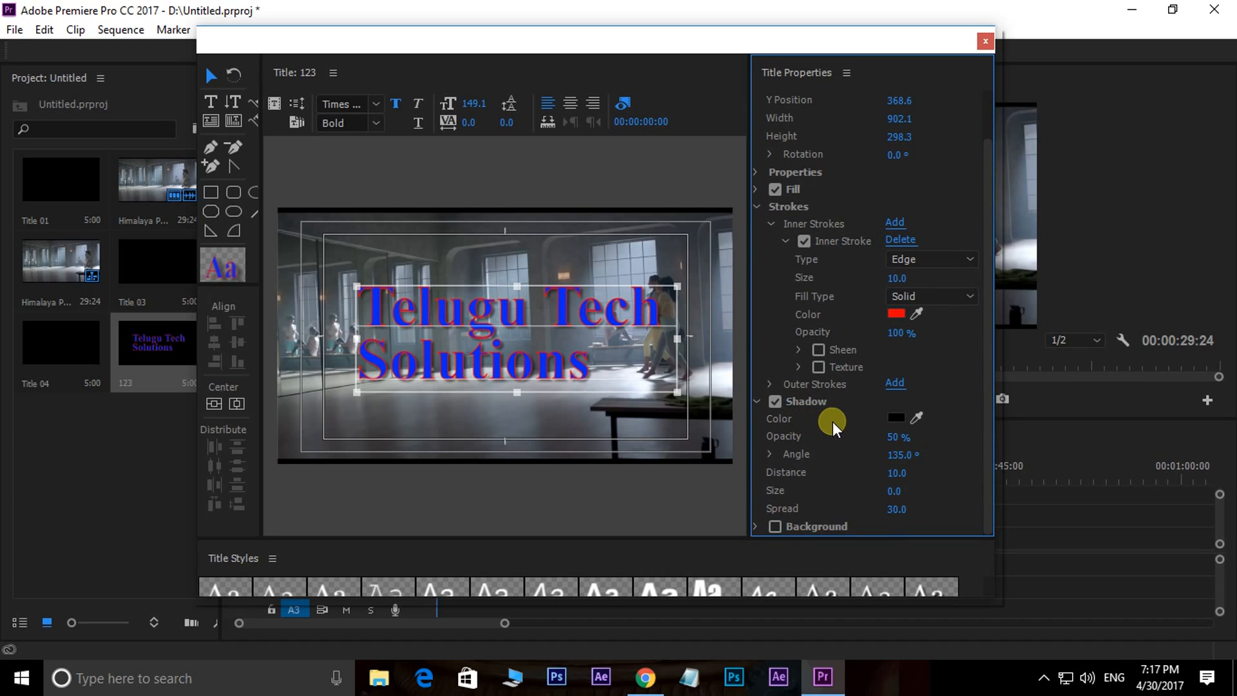
pyautogui.click(893, 418)
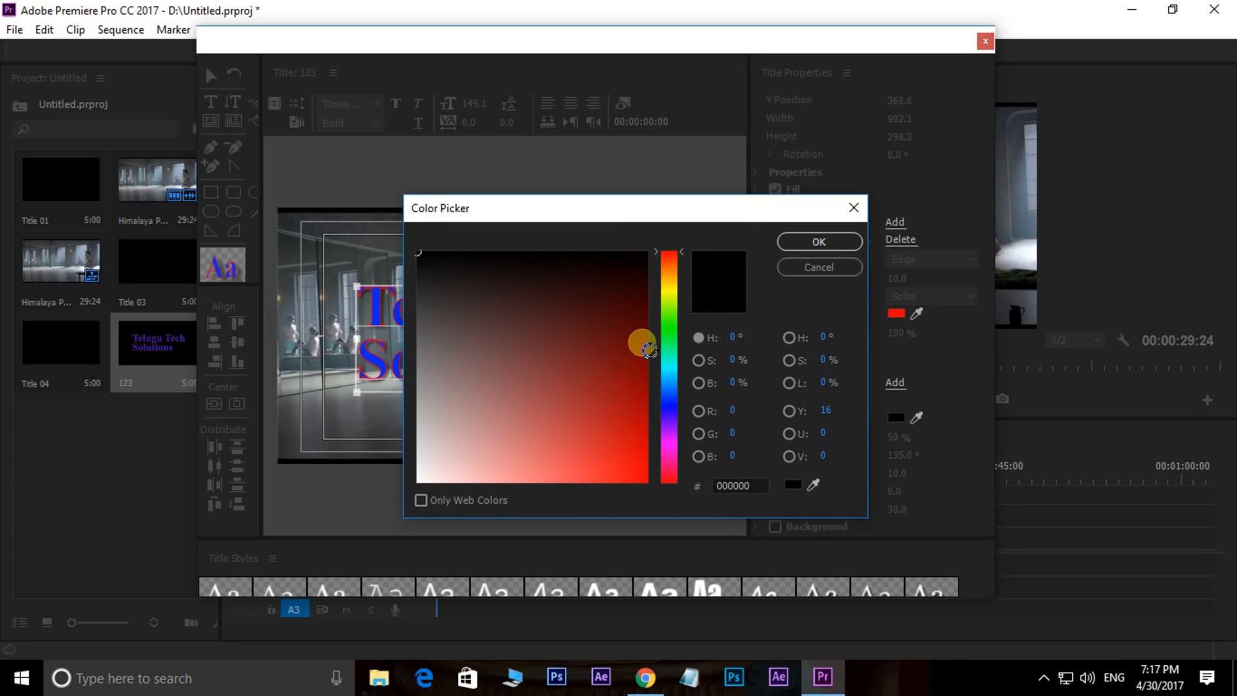
pyautogui.click(845, 265)
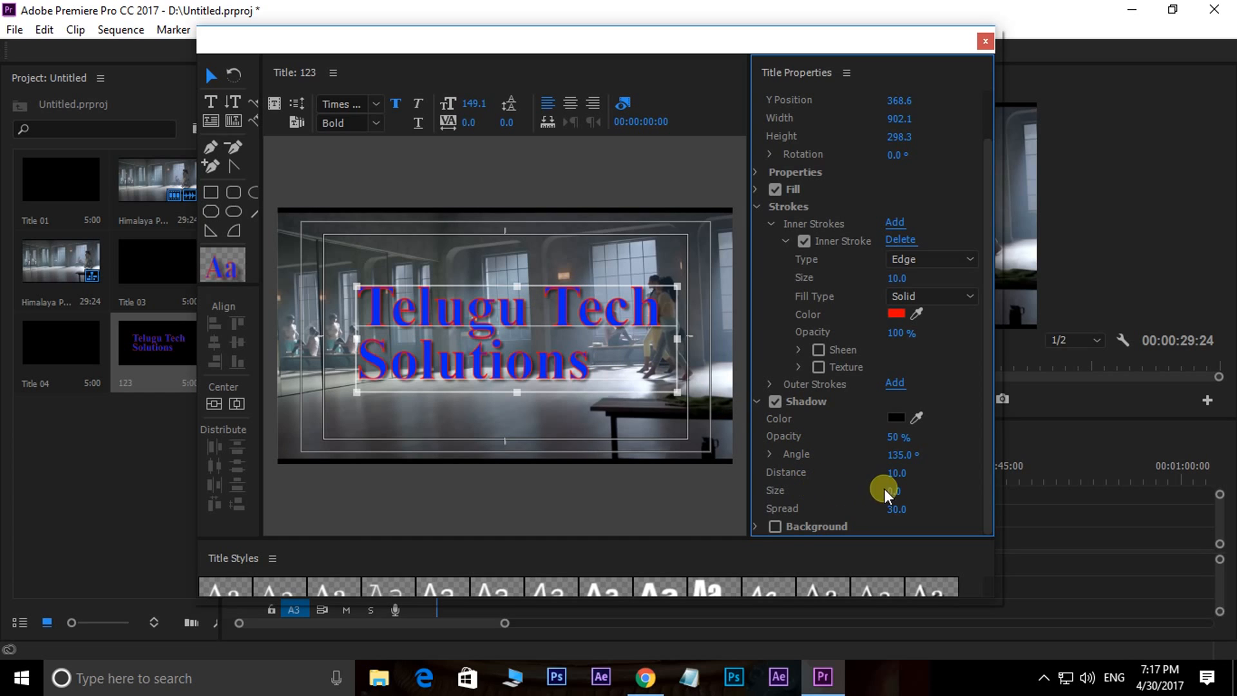
# Step: Try a shadow angle of 23°, opacity 100%, spread 100 and sizes 47 and 0 on the title text, and turn the shadow off
pyautogui.moveTo(894, 490); pyautogui.dragTo(914, 455)
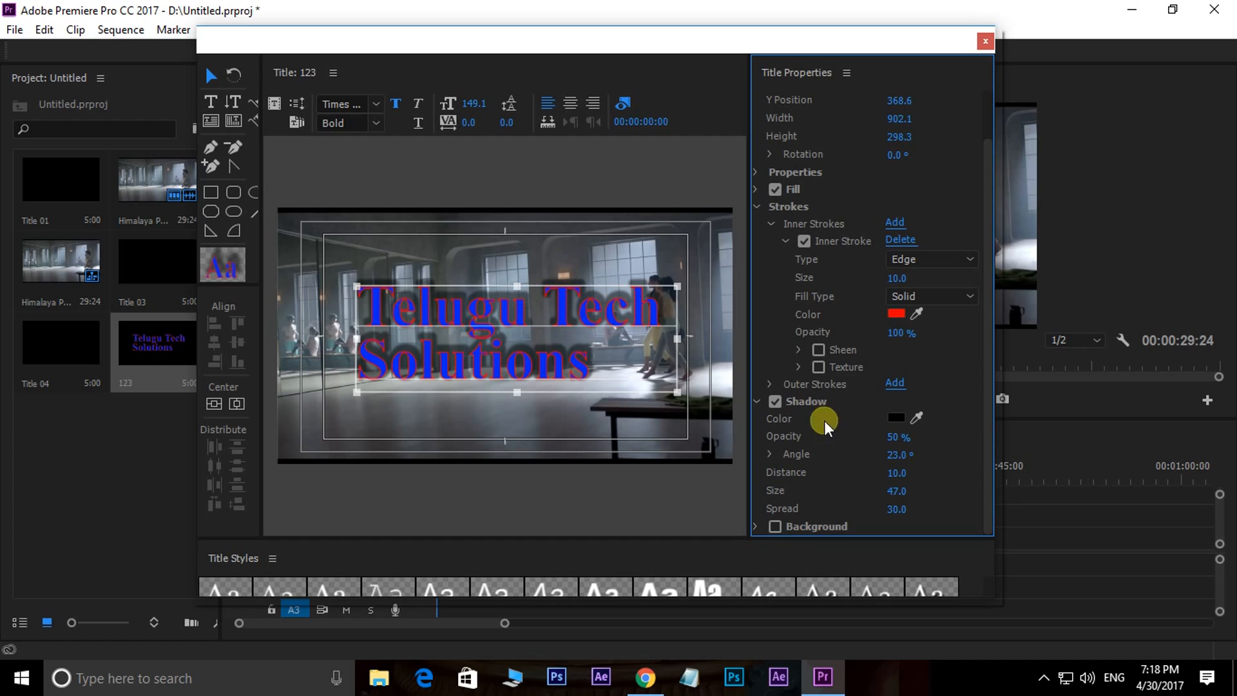
pyautogui.moveTo(893, 437); pyautogui.dragTo(945, 418)
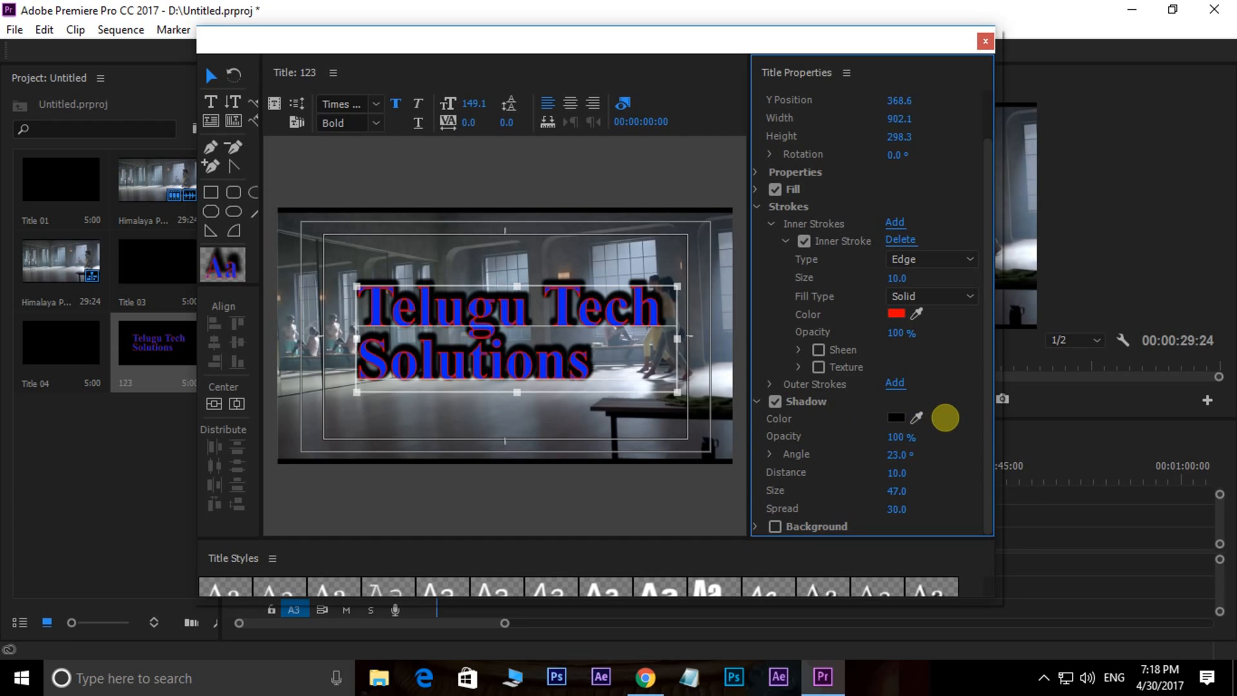
pyautogui.moveTo(903, 515); pyautogui.dragTo(1132, 469)
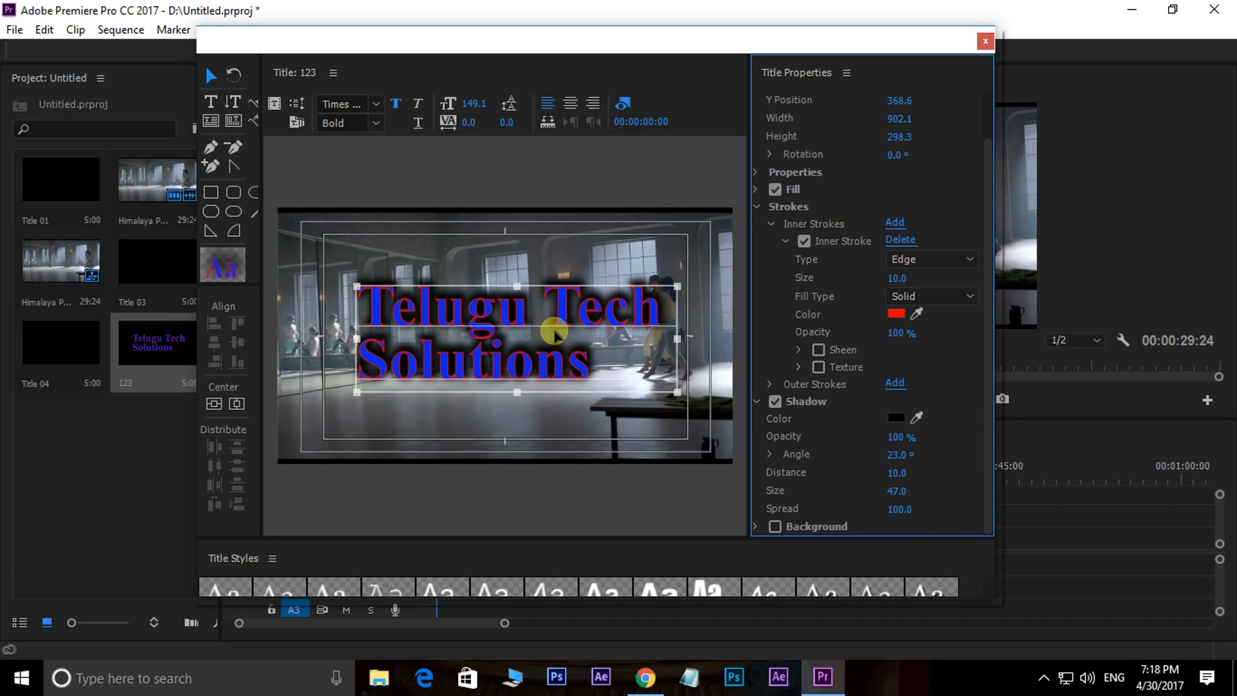
pyautogui.moveTo(890, 492); pyautogui.dragTo(851, 490)
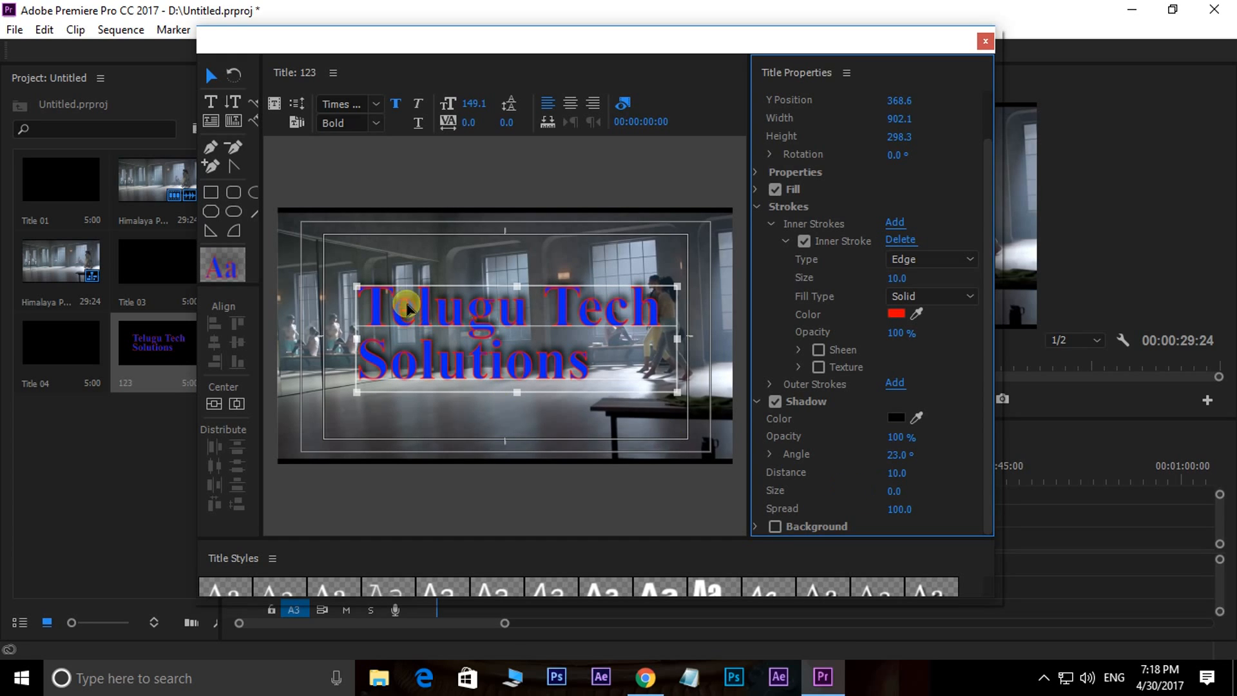
pyautogui.click(756, 401)
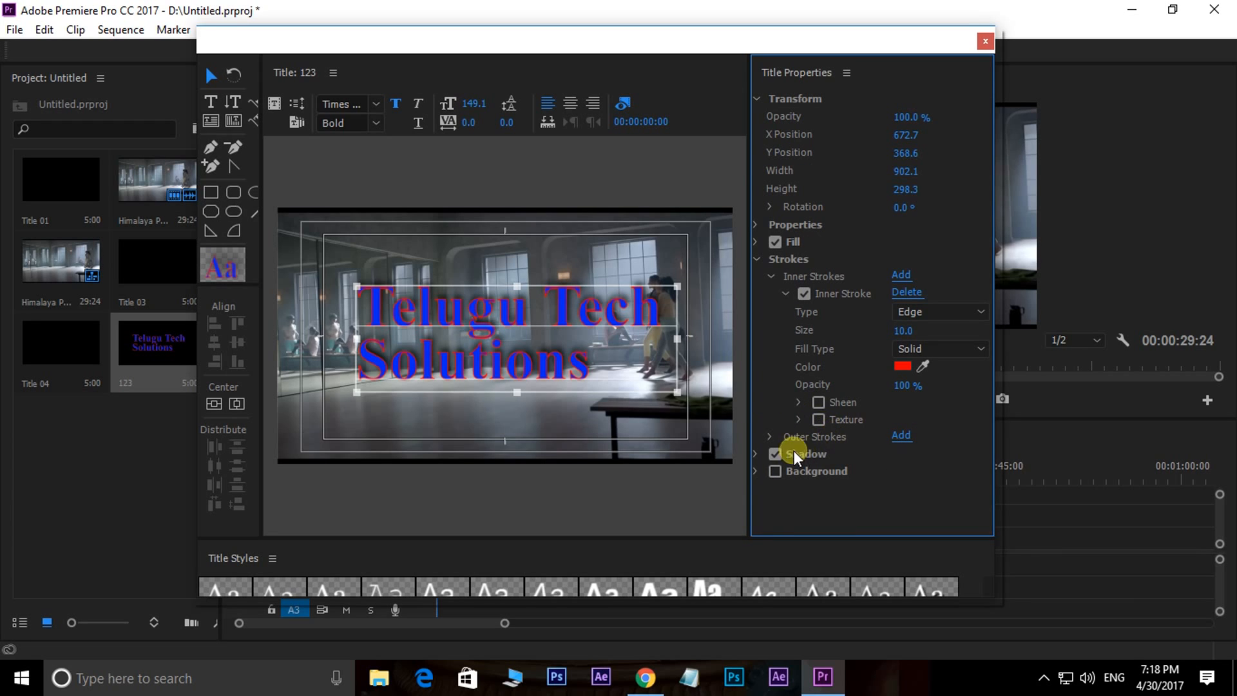
pyautogui.click(773, 454)
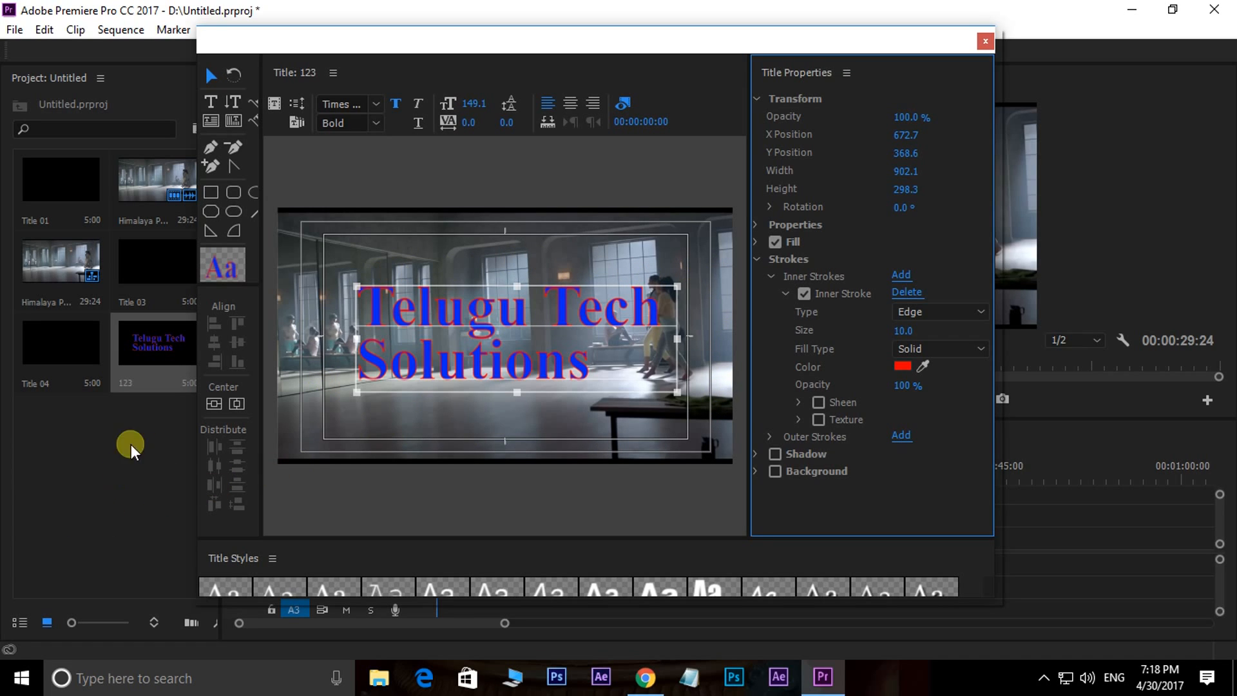
# Step: Hide the background video behind the title and show it again
pyautogui.hotkey('ctrl', 's')
pyautogui.click(621, 102)
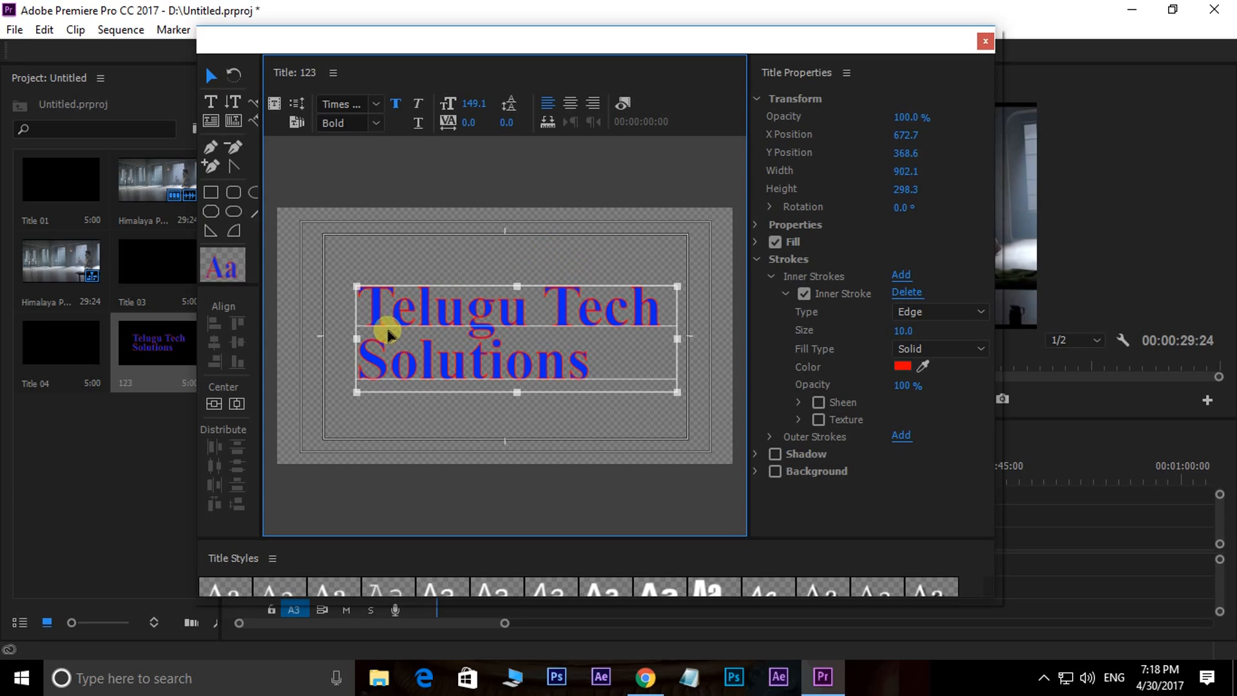
pyautogui.click(624, 102)
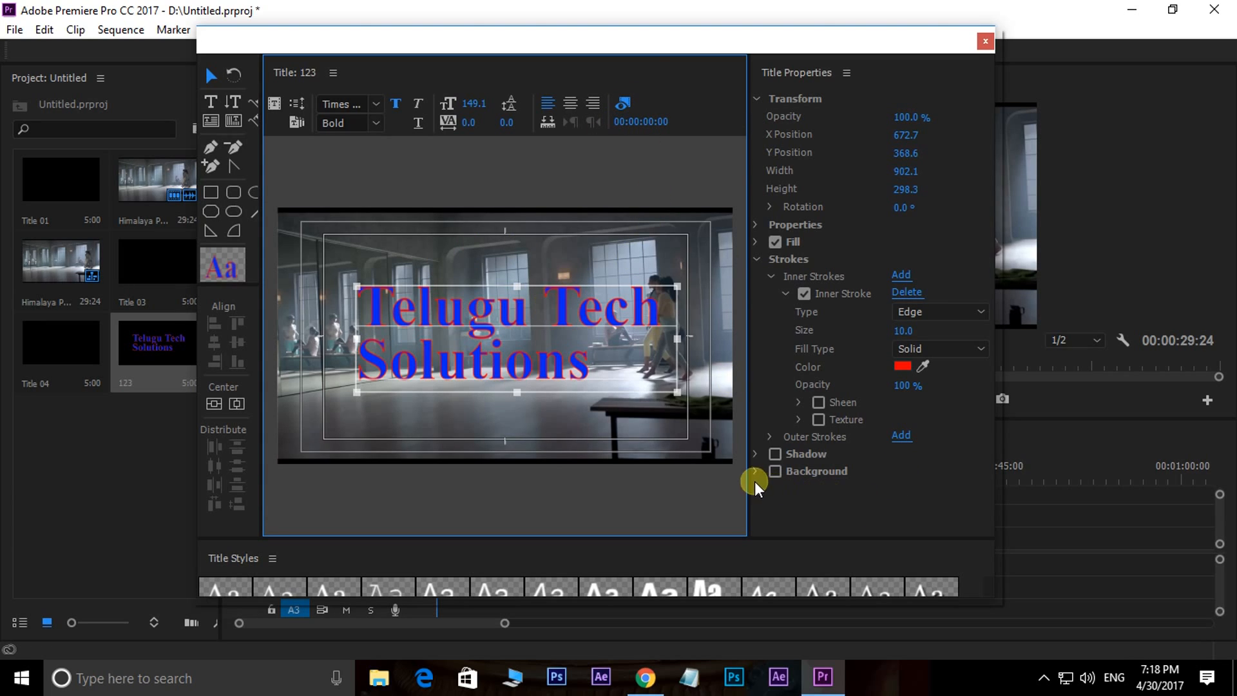
# Step: Turn on the title background as a linear gradient with its first color stop set to red FB0000, and turn the background off again
pyautogui.click(775, 471)
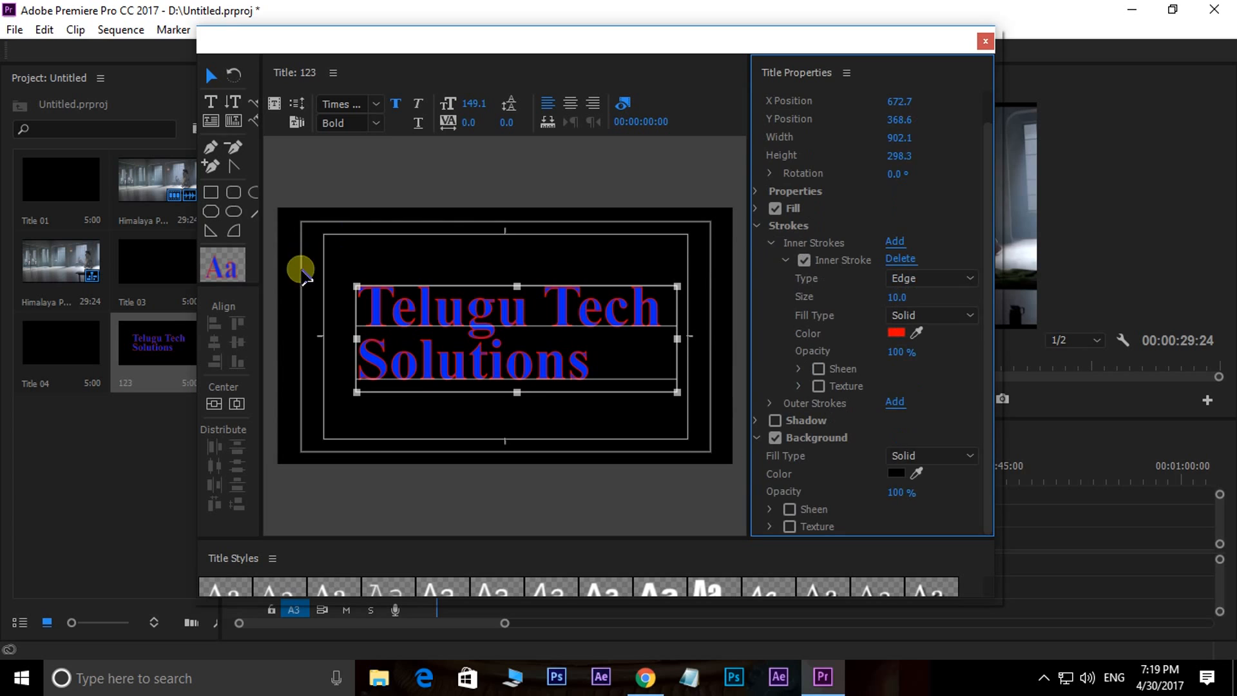
pyautogui.click(934, 452)
pyautogui.click(902, 497)
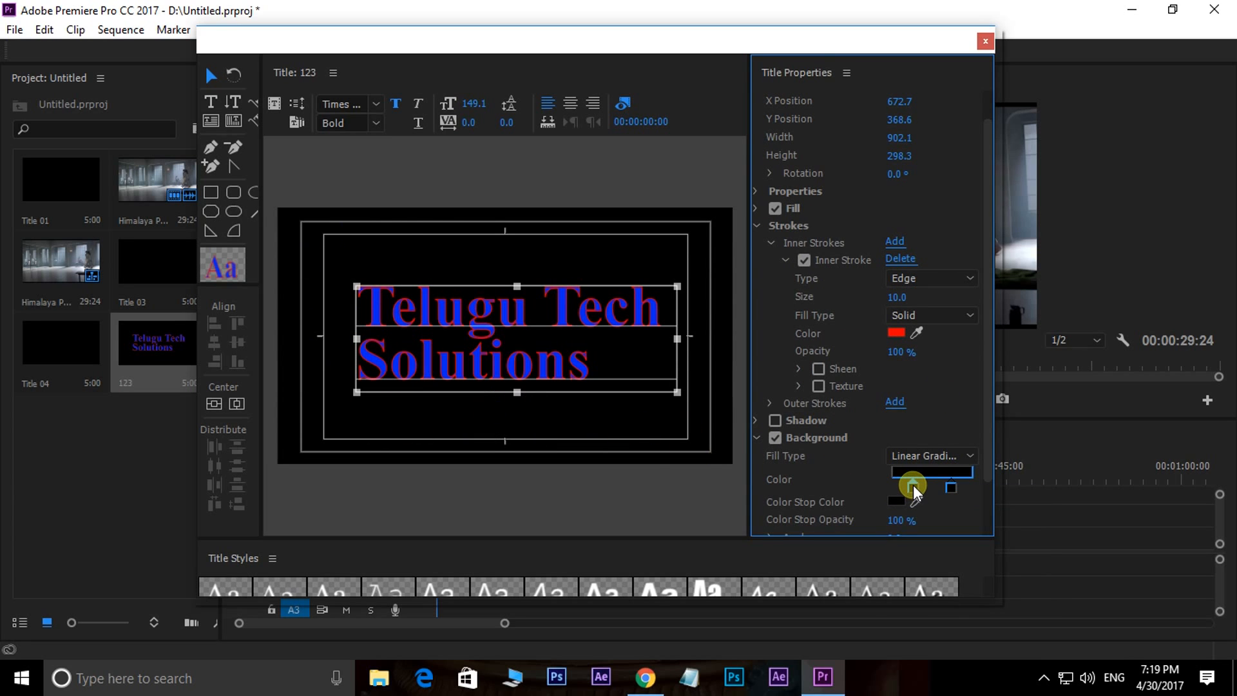
pyautogui.doubleClick(914, 488)
pyautogui.click(647, 478)
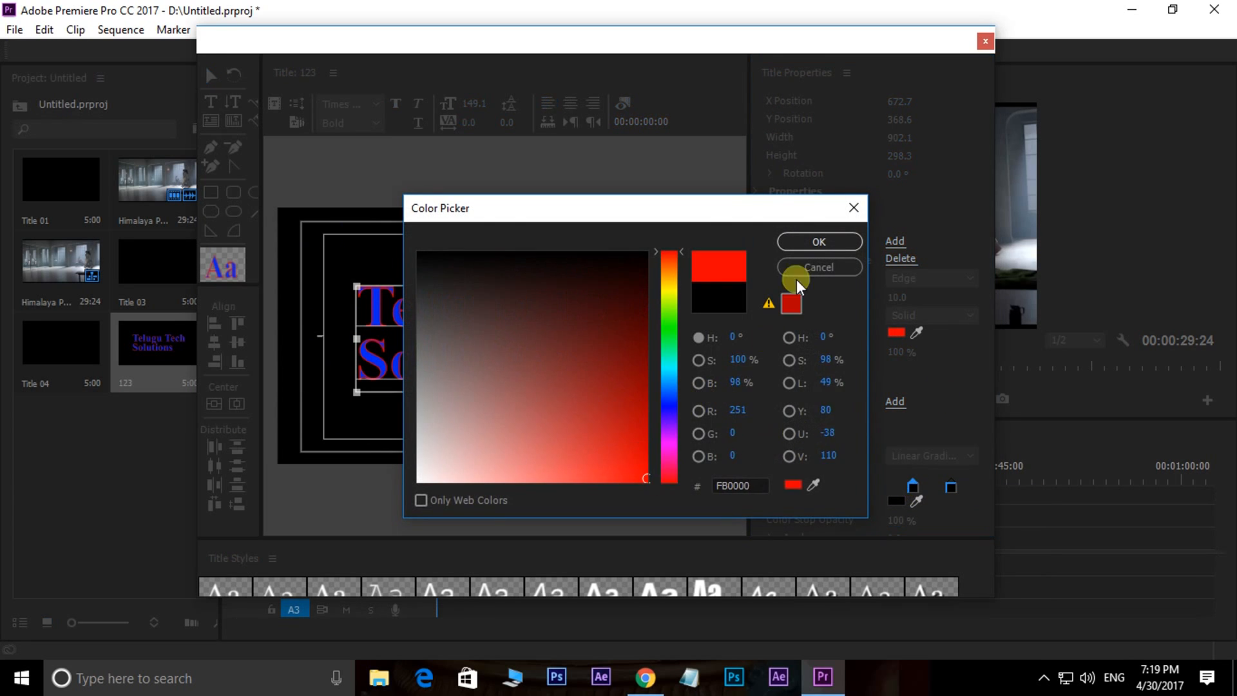
pyautogui.click(809, 242)
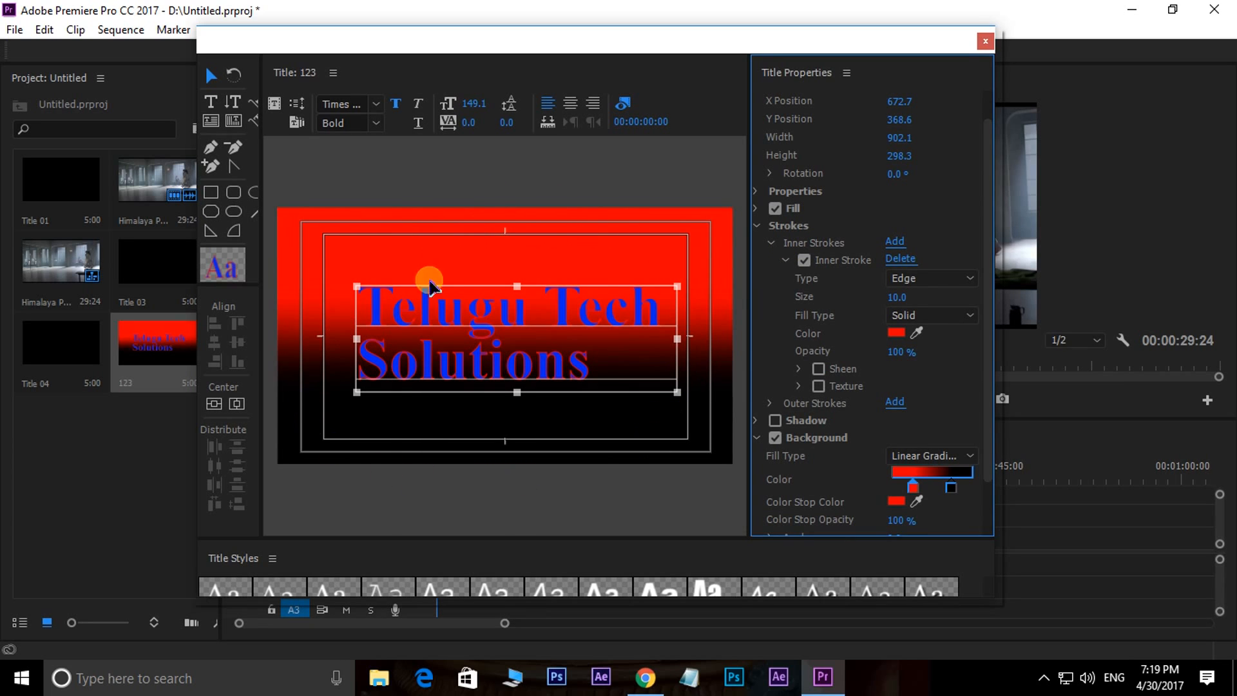
pyautogui.click(775, 439)
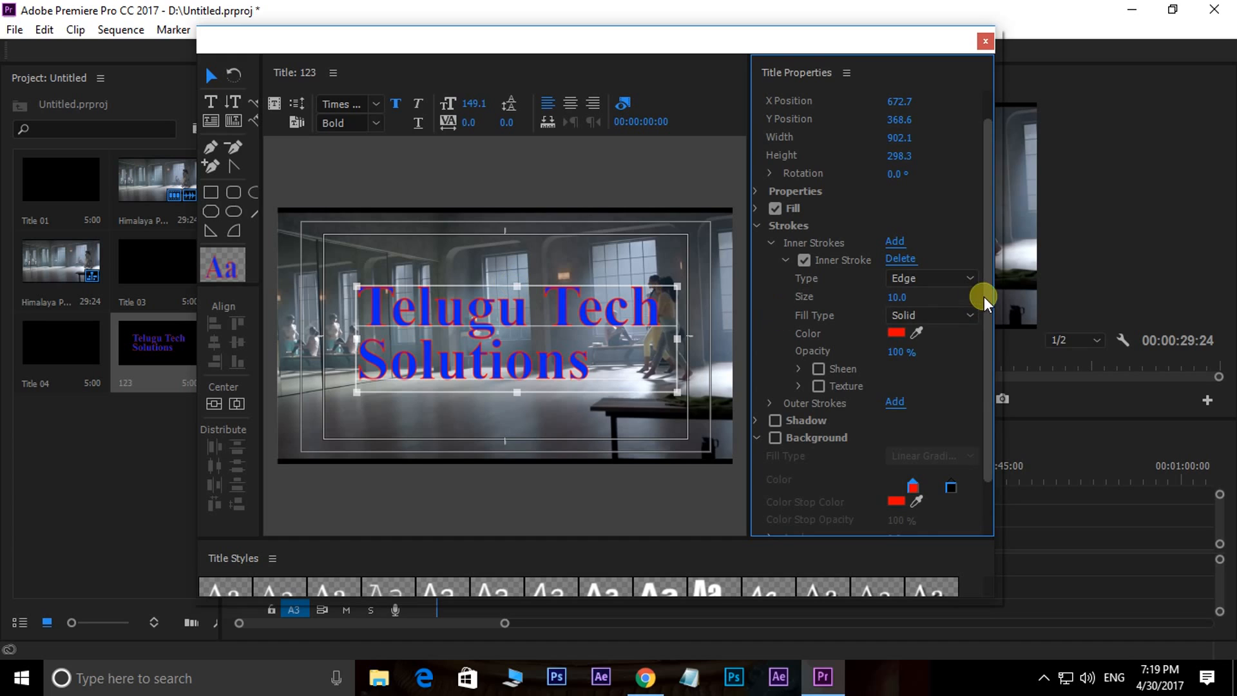
pyautogui.scroll(1, 989, 253)
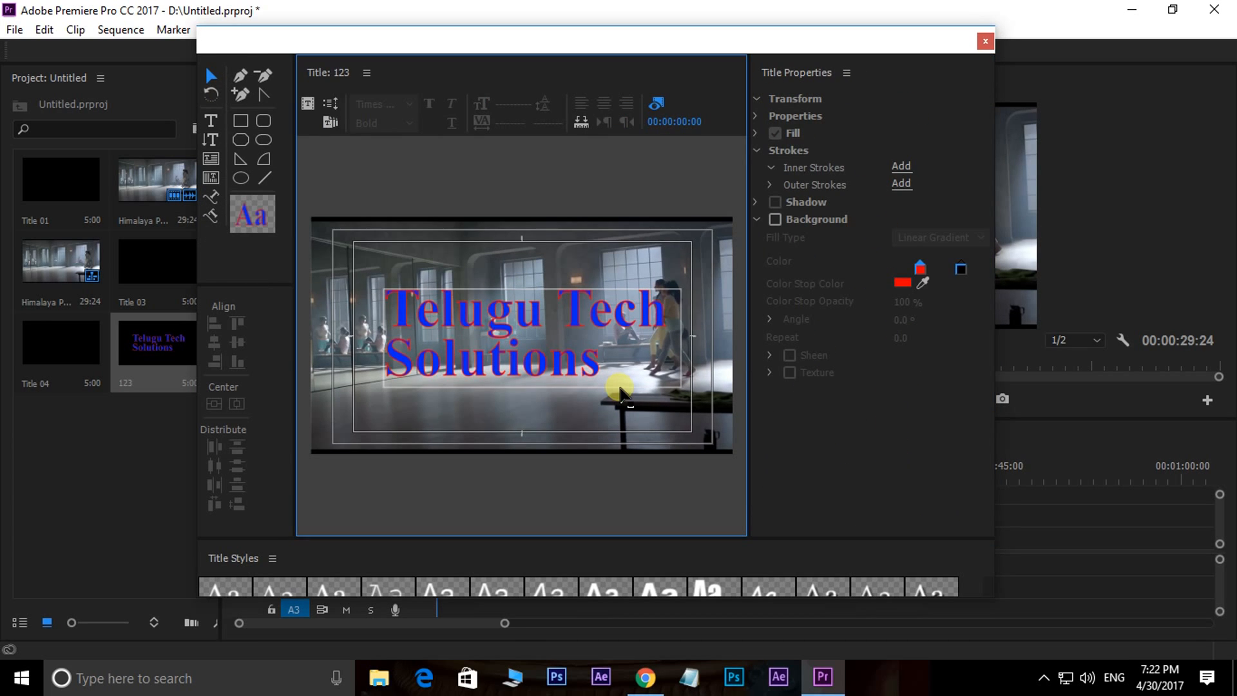
# Step: Delete the "Telugu Tech Solutions" text from the title
pyautogui.click(615, 389)
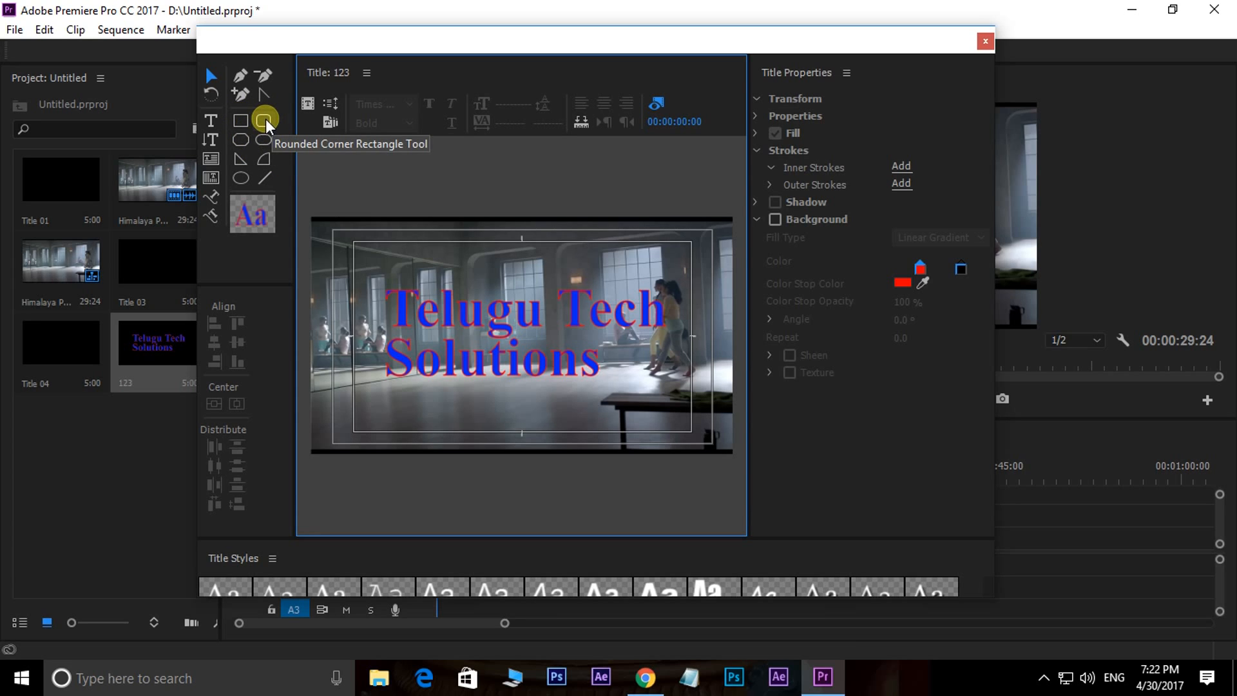
pyautogui.click(579, 346)
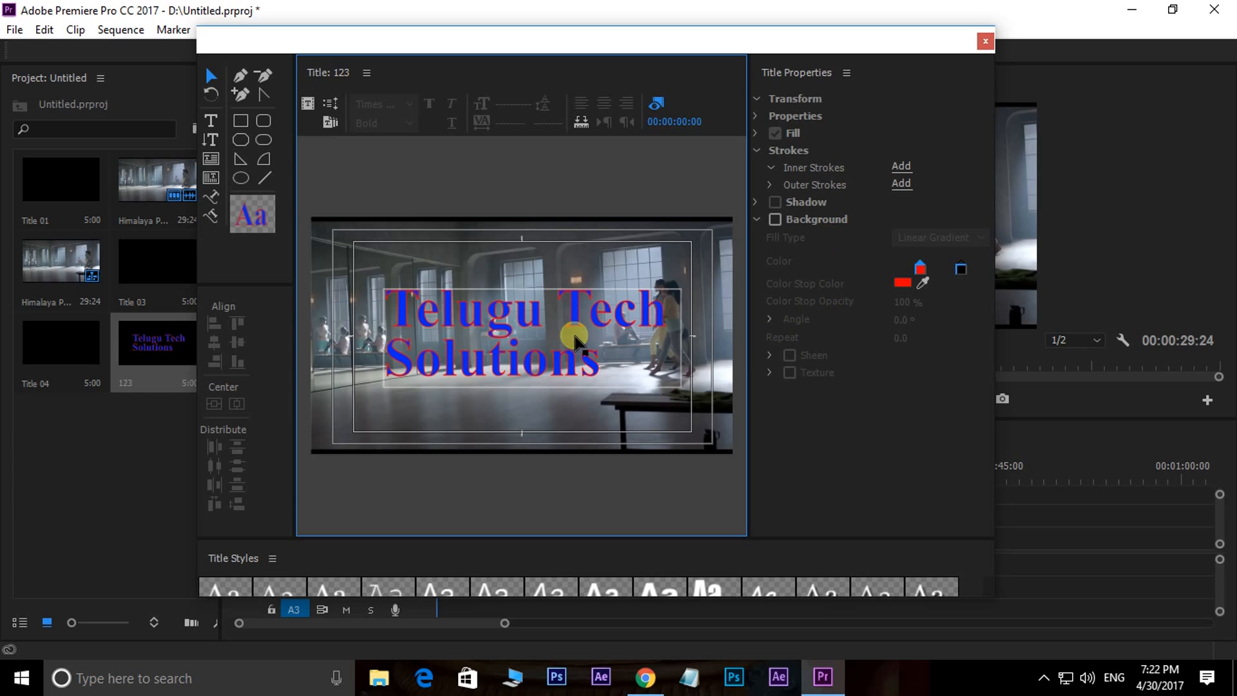
pyautogui.click(498, 319)
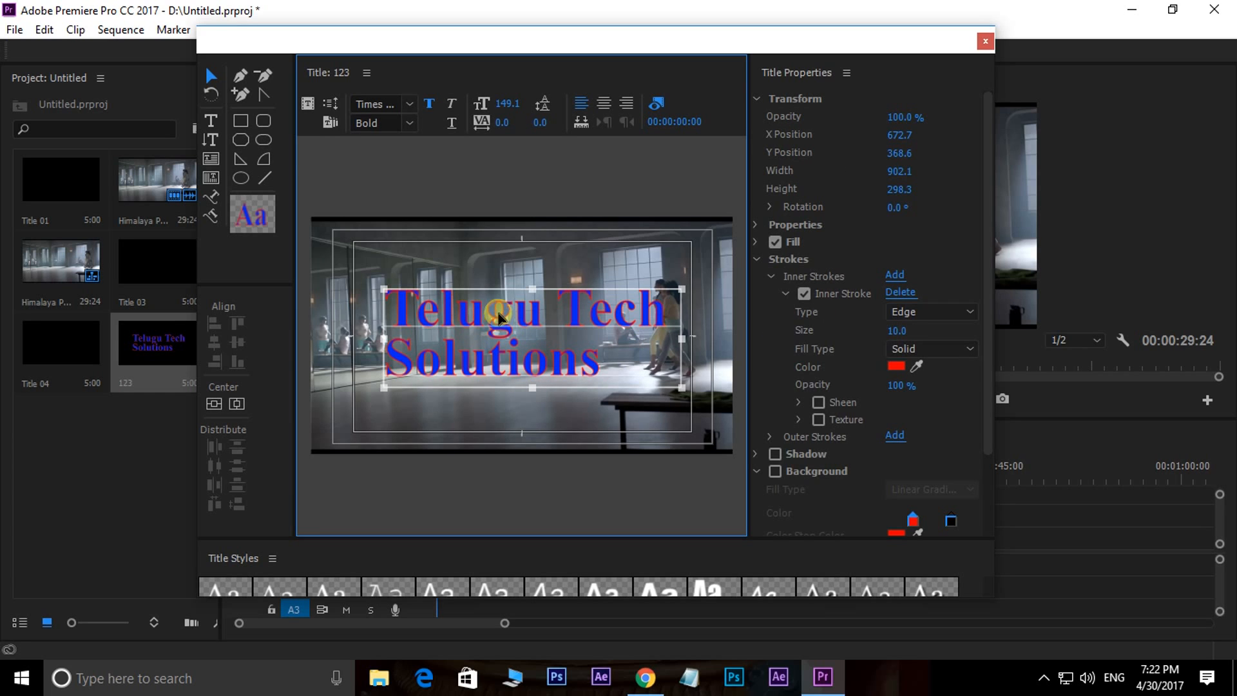
pyautogui.press('Delete')
# Step: Draw a rectangle about 677 wide and 468 high near the middle of the title and move it slightly downward
pyautogui.click(241, 121)
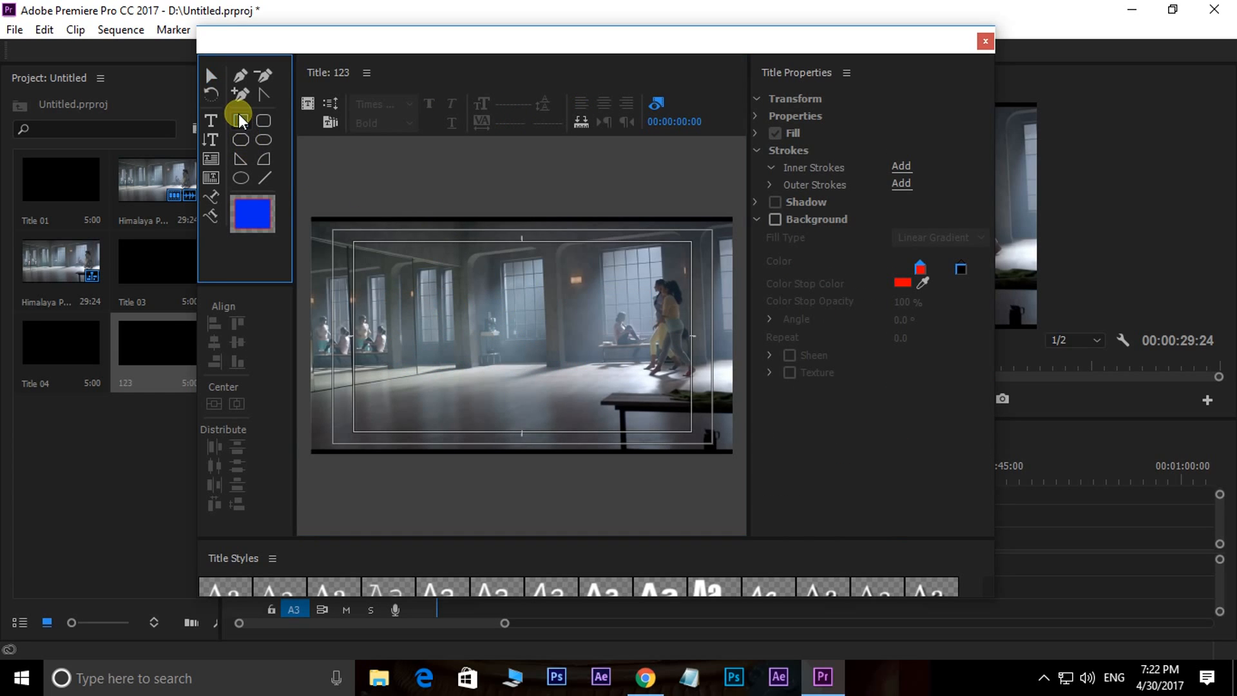
pyautogui.moveTo(400, 254); pyautogui.dragTo(623, 408)
pyautogui.click(211, 75)
pyautogui.moveTo(551, 326); pyautogui.dragTo(553, 333)
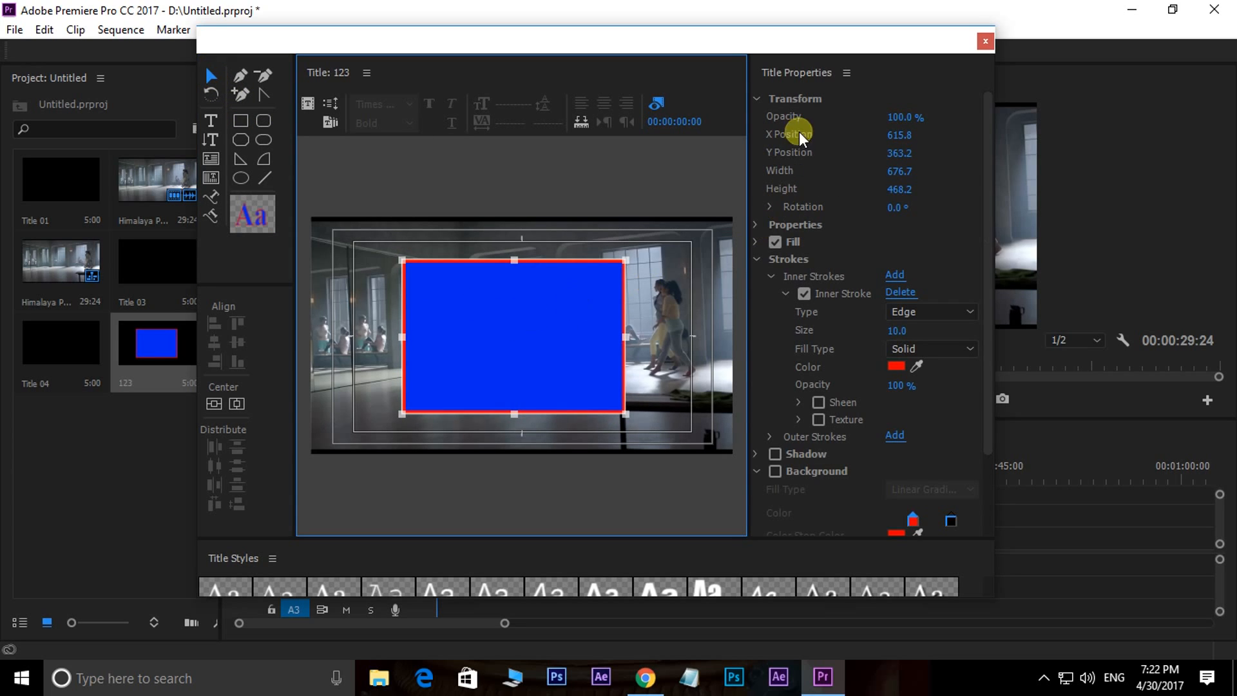
# Step: Adjust the rectangle's transform values: opacity to 99 %, position to X 640.8 and Y 291.2, with a larger width and smaller height
pyautogui.moveTo(905, 117); pyautogui.dragTo(975, 134)
pyautogui.moveTo(896, 134); pyautogui.dragTo(914, 188)
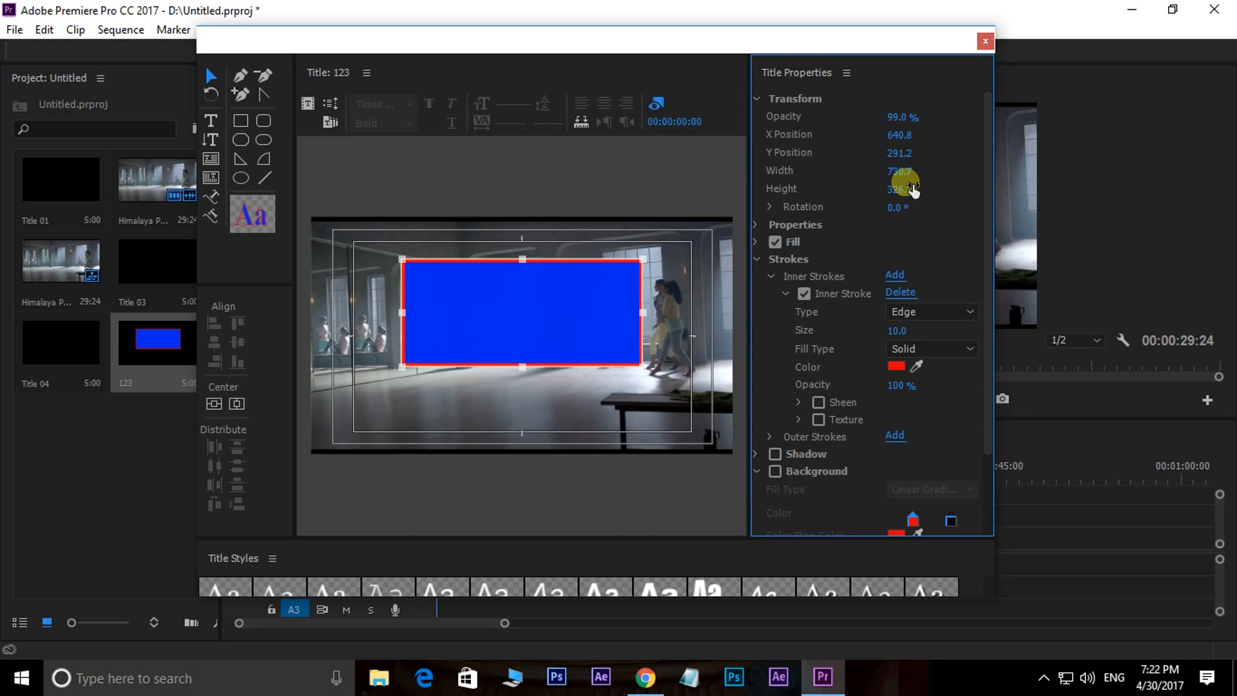
# Step: Select the blue rectangle and delete it from the title
pyautogui.click(213, 81)
pyautogui.click(571, 316)
pyautogui.press('Delete')
# Step: Draw a full-width rectangular strip about 1325 wide and 97 high along the title's lower edge, and delete it again
pyautogui.click(243, 123)
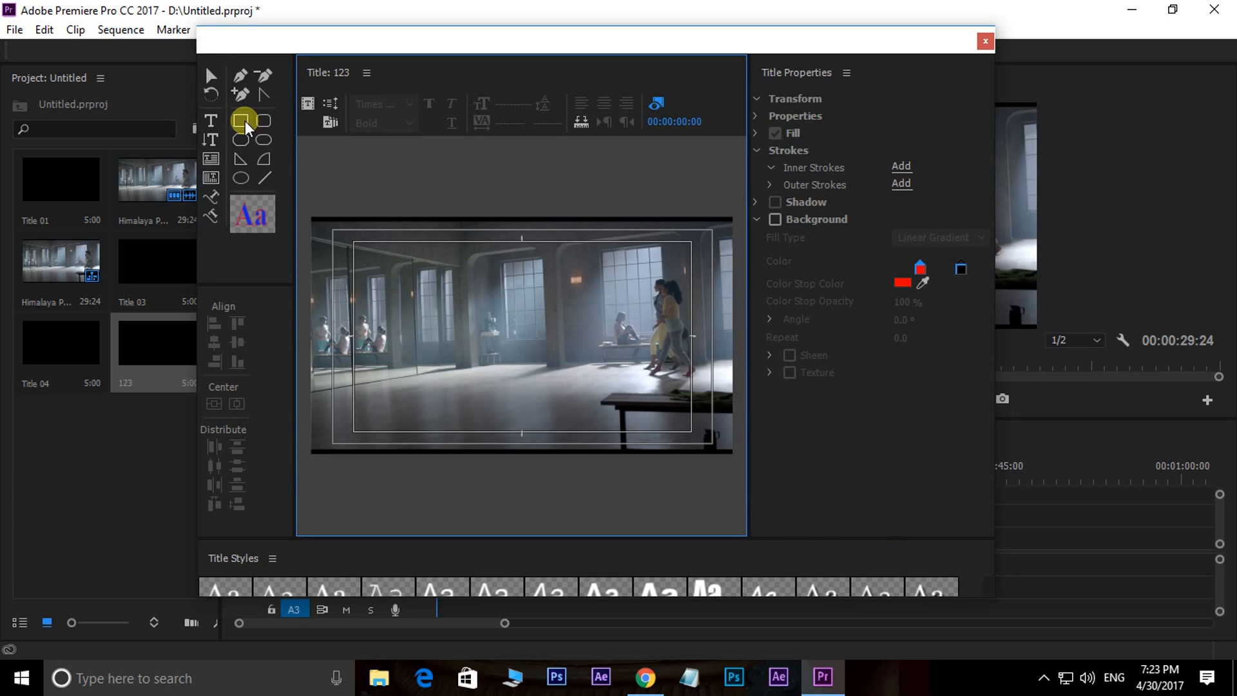
pyautogui.click(243, 122)
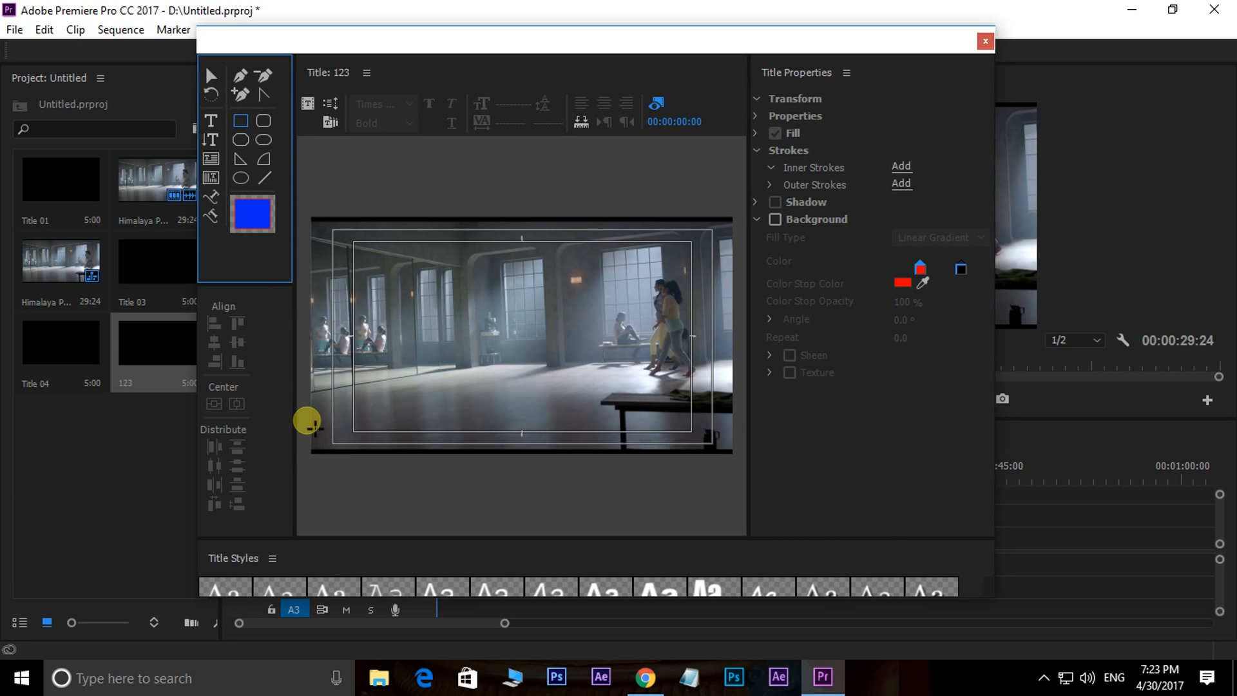
pyautogui.moveTo(303, 429)
pyautogui.mouseDown()
pyautogui.moveTo(713, 464)
pyautogui.moveTo(737, 464)
pyautogui.moveTo(742, 451)
pyautogui.moveTo(741, 461)
pyautogui.mouseUp()
pyautogui.click(209, 76)
pyautogui.click(552, 505)
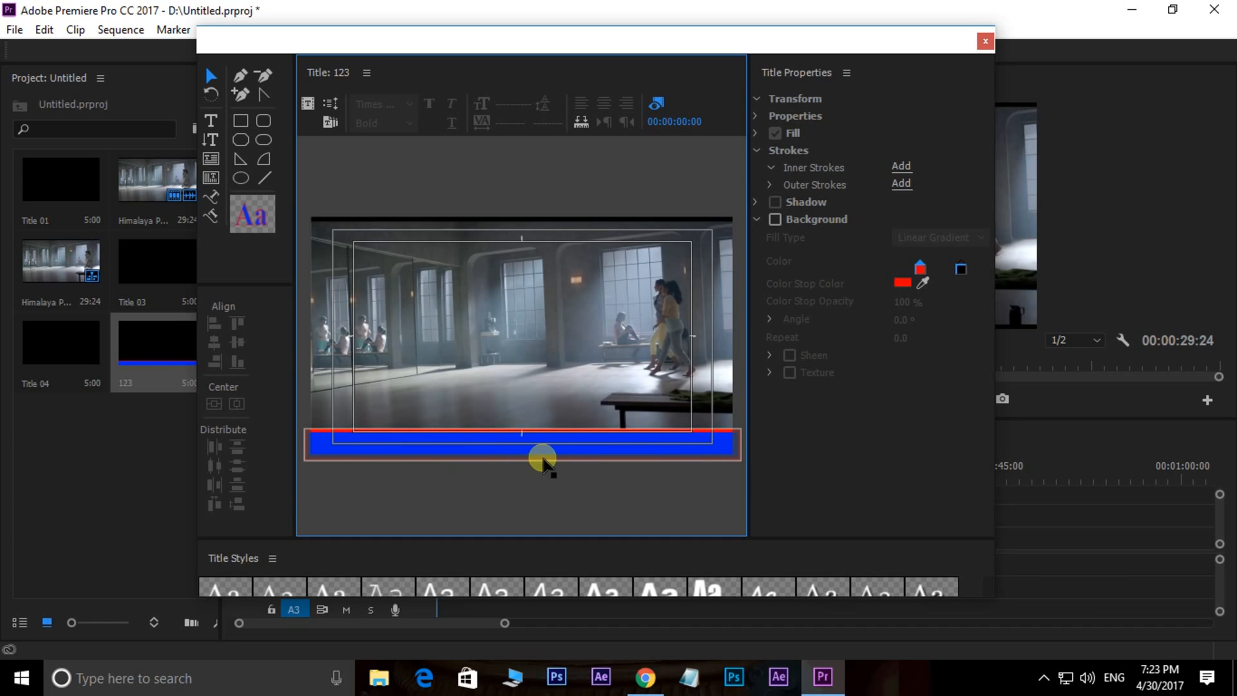
pyautogui.click(567, 459)
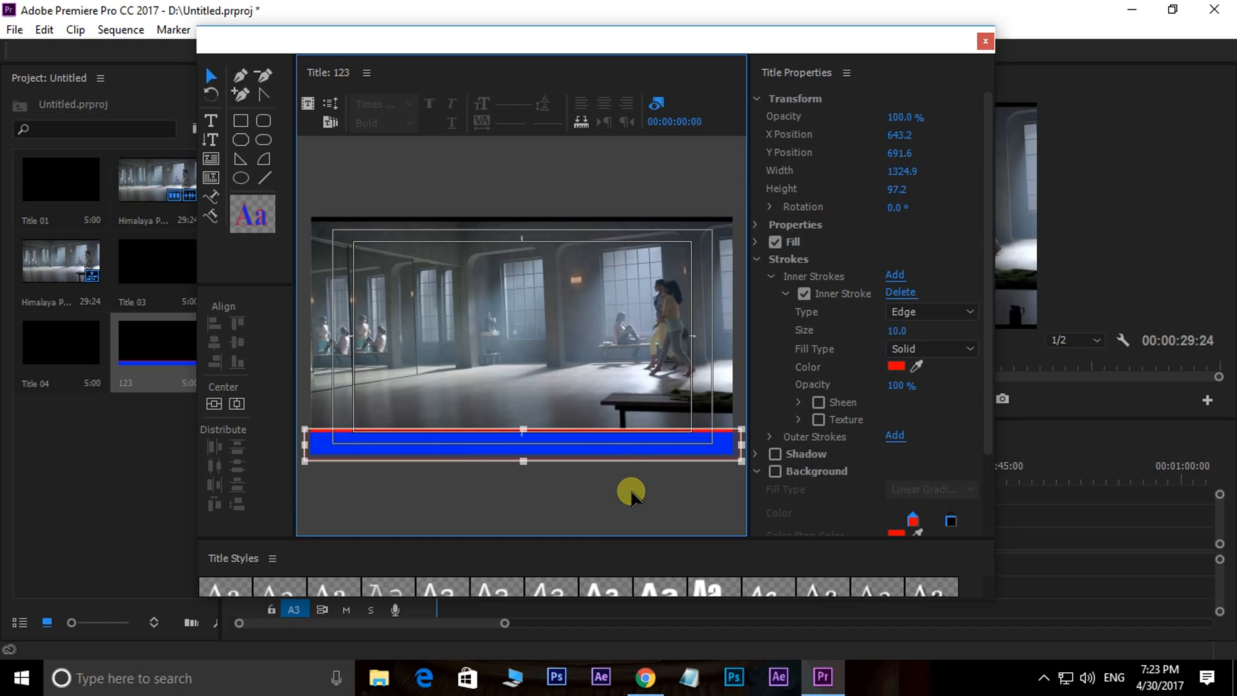
pyautogui.press('Delete')
# Step: Draw a rectangle about 597 wide and 400 high in the middle of the title and set its Bevel fill size to 56
pyautogui.click(240, 121)
pyautogui.moveTo(419, 274); pyautogui.dragTo(612, 405)
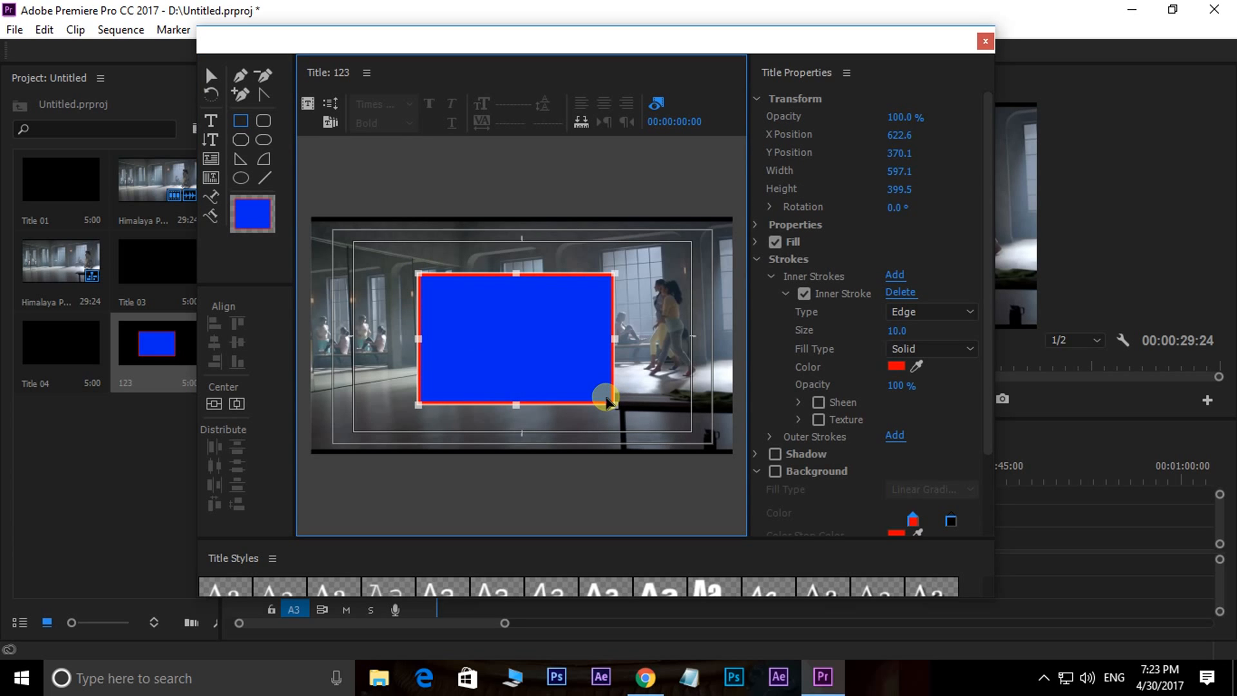
pyautogui.click(757, 243)
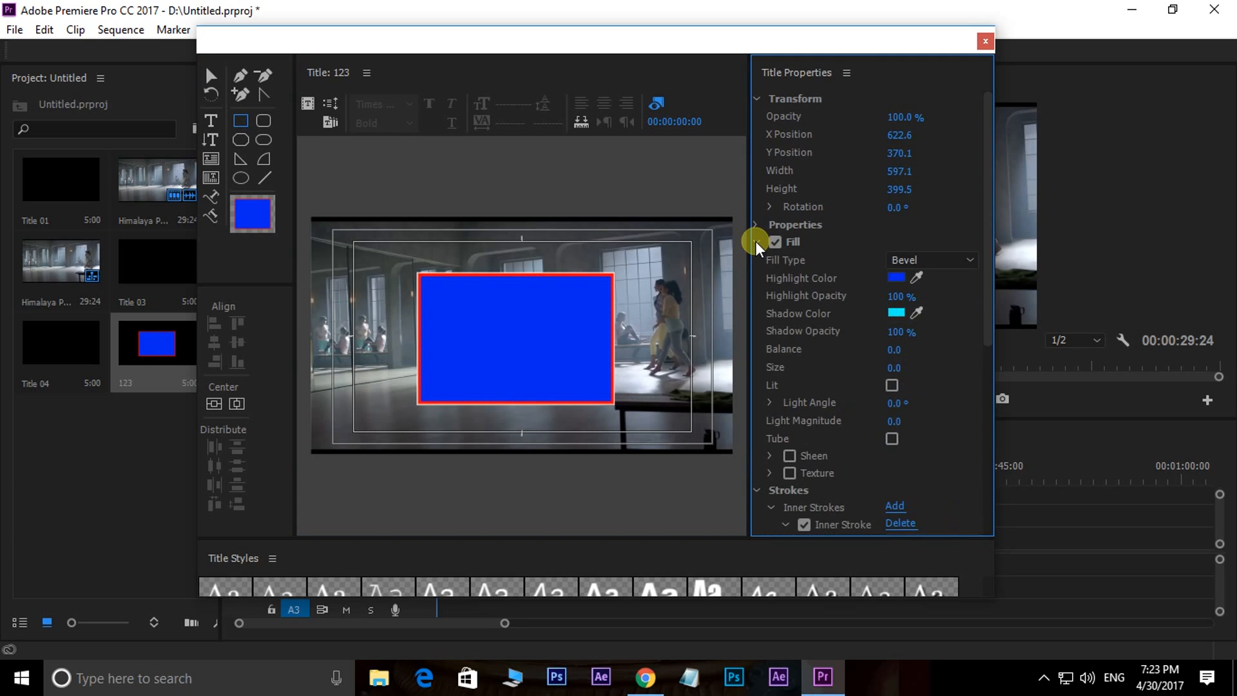
pyautogui.click(917, 261)
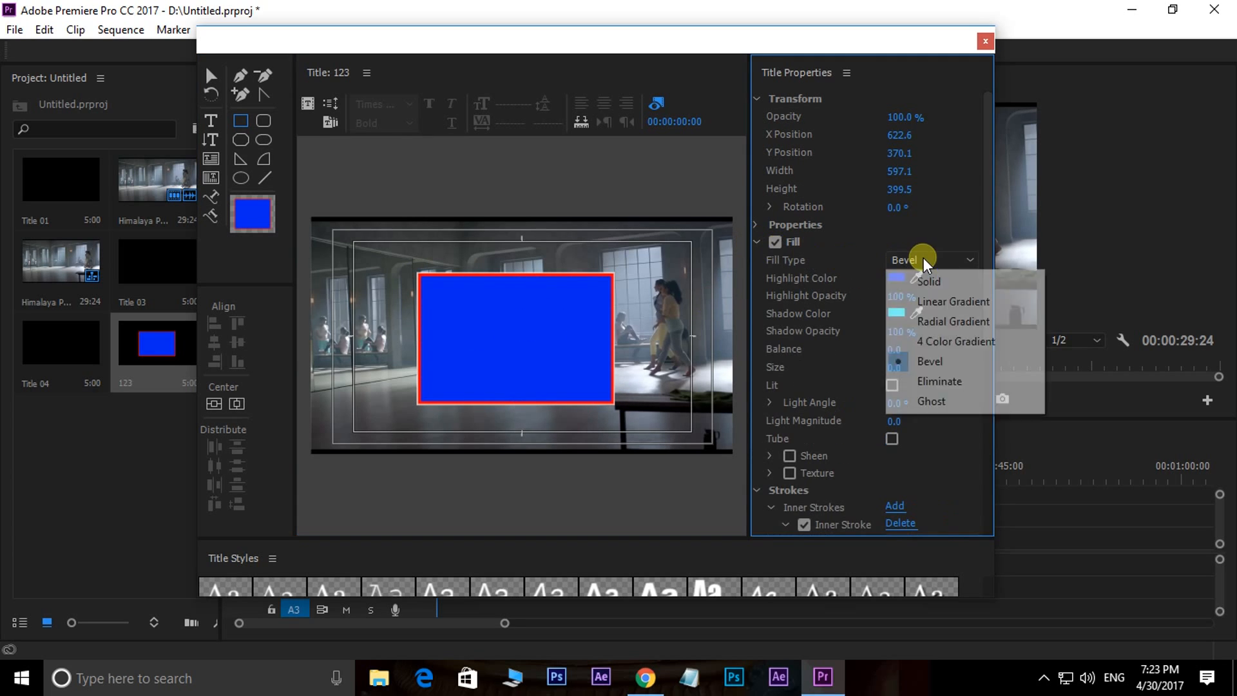
pyautogui.click(924, 363)
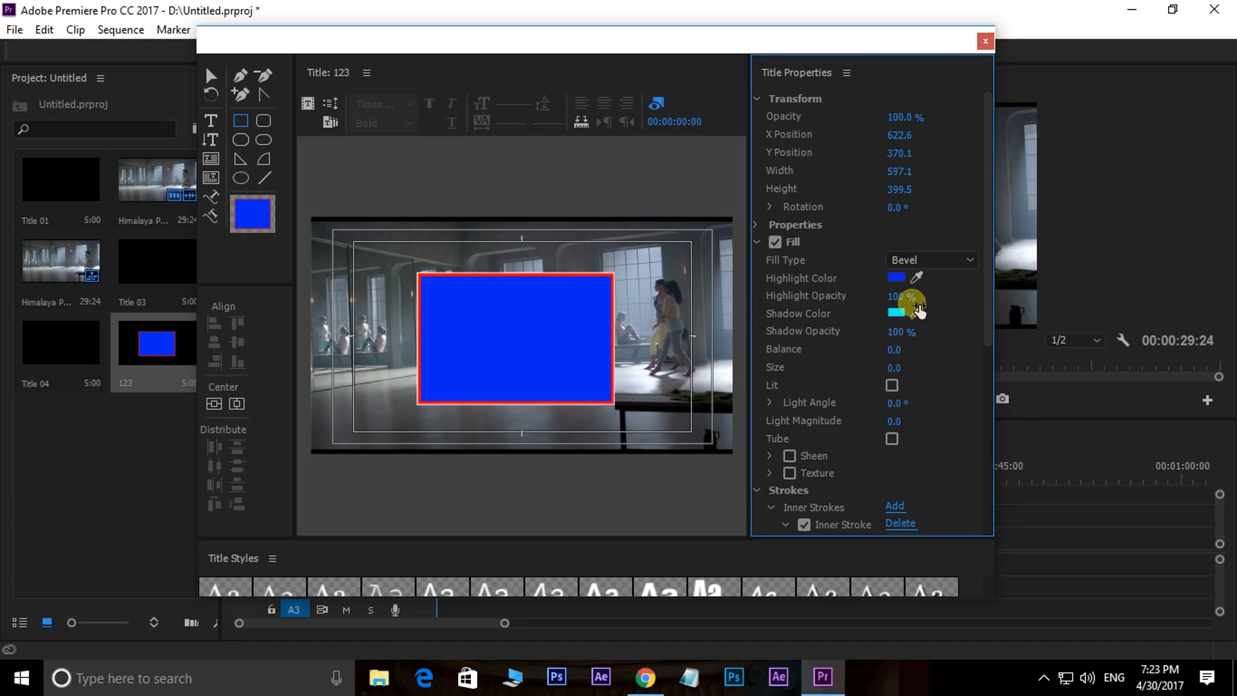
pyautogui.moveTo(894, 367); pyautogui.dragTo(945, 358)
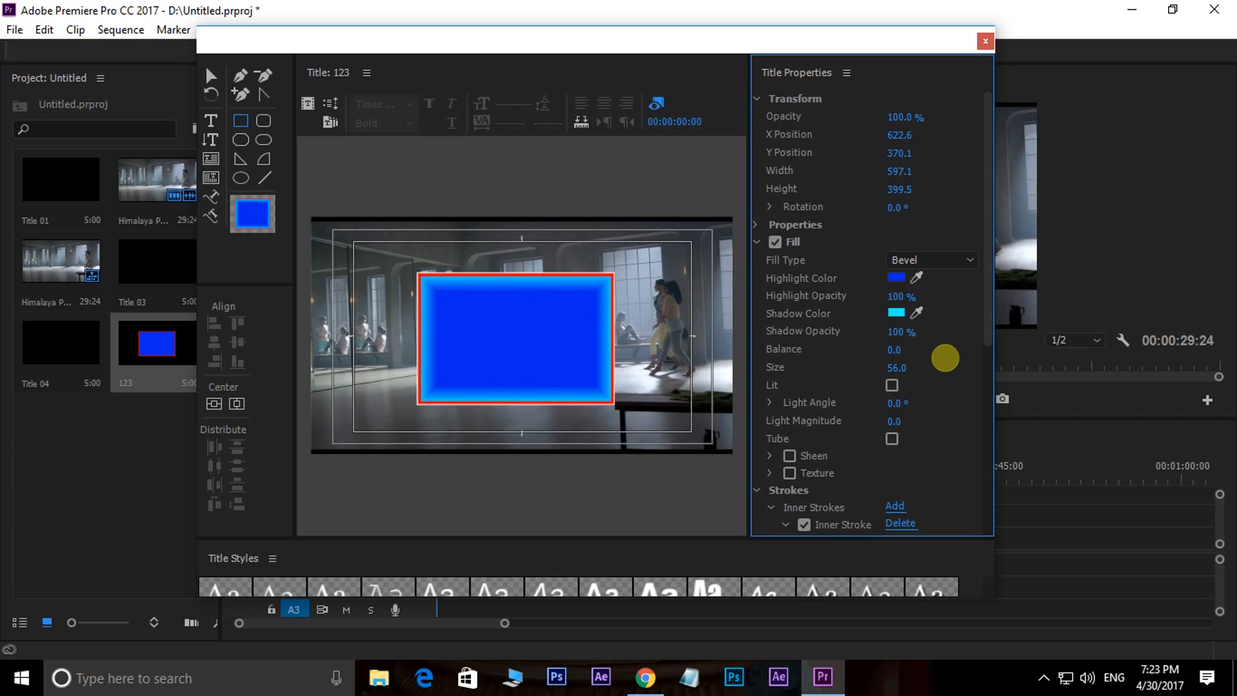
pyautogui.click(488, 308)
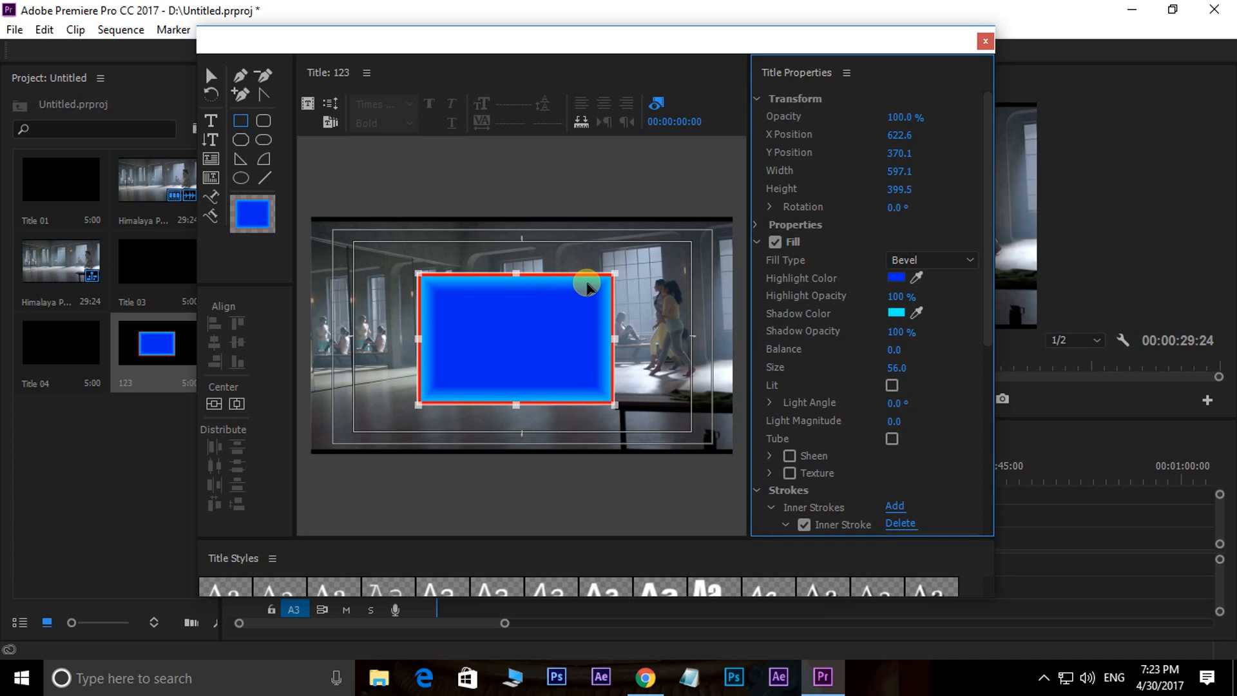
# Step: Set the shadow color of the rectangle's bevel fill to purple BD00D3
pyautogui.click(896, 311)
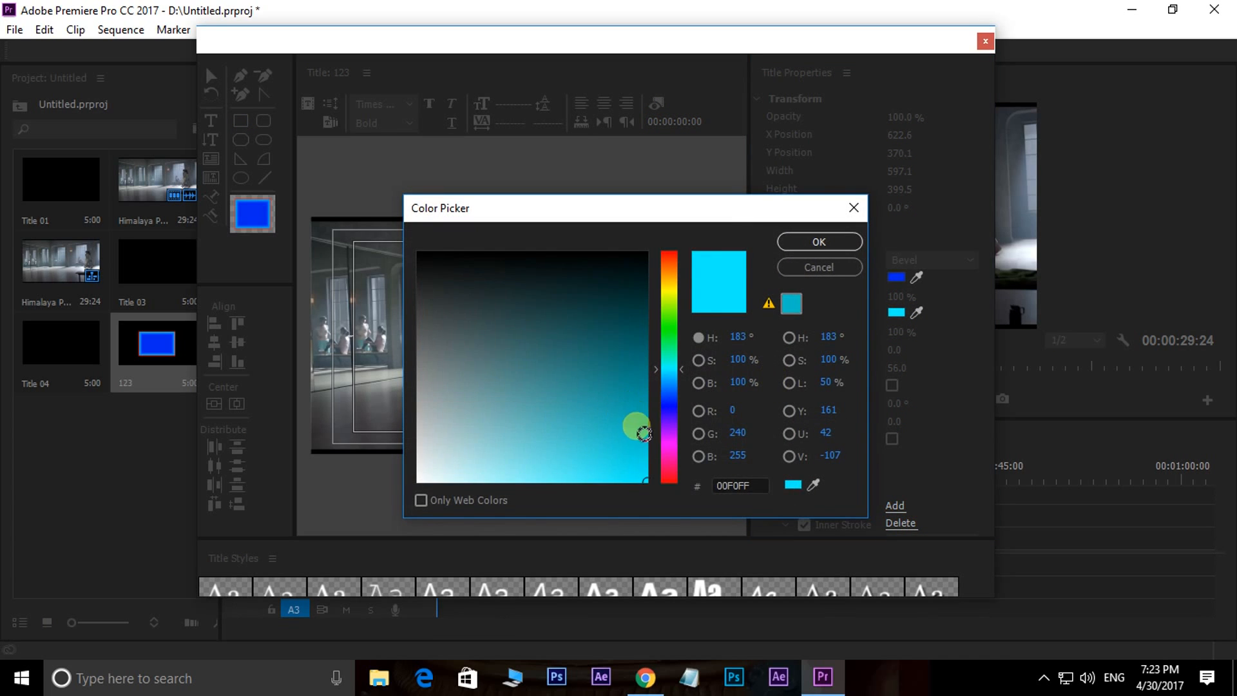
pyautogui.click(669, 440)
pyautogui.click(646, 442)
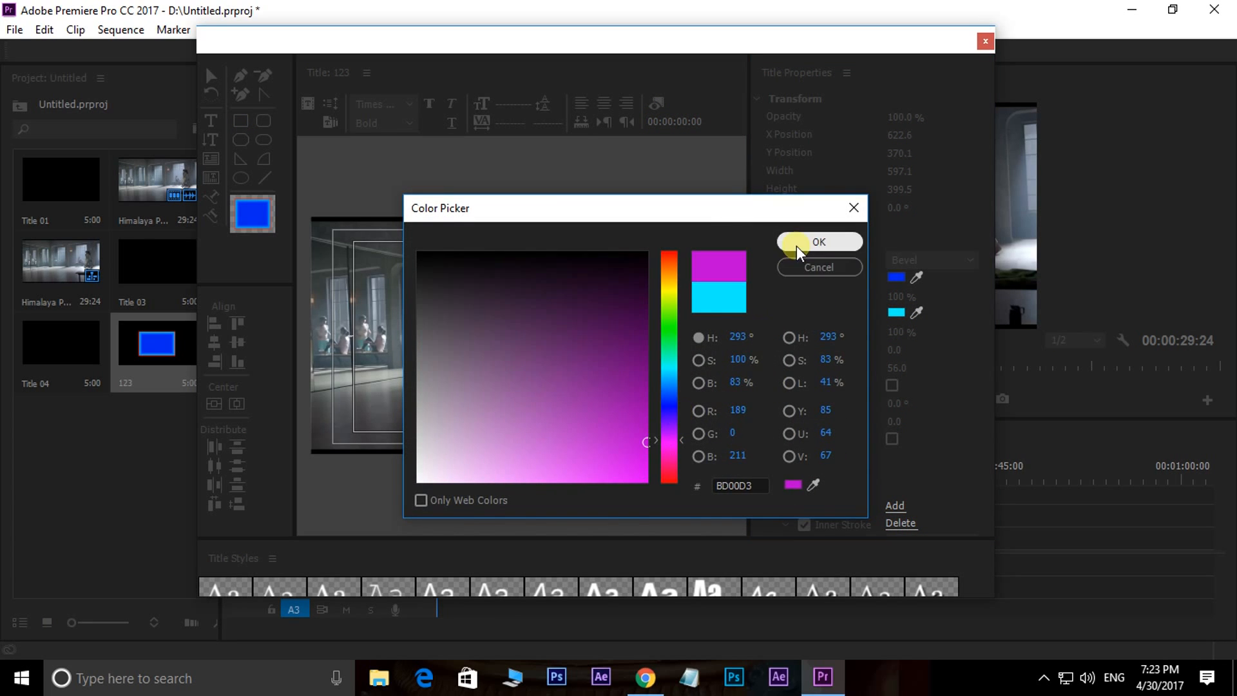
pyautogui.click(796, 251)
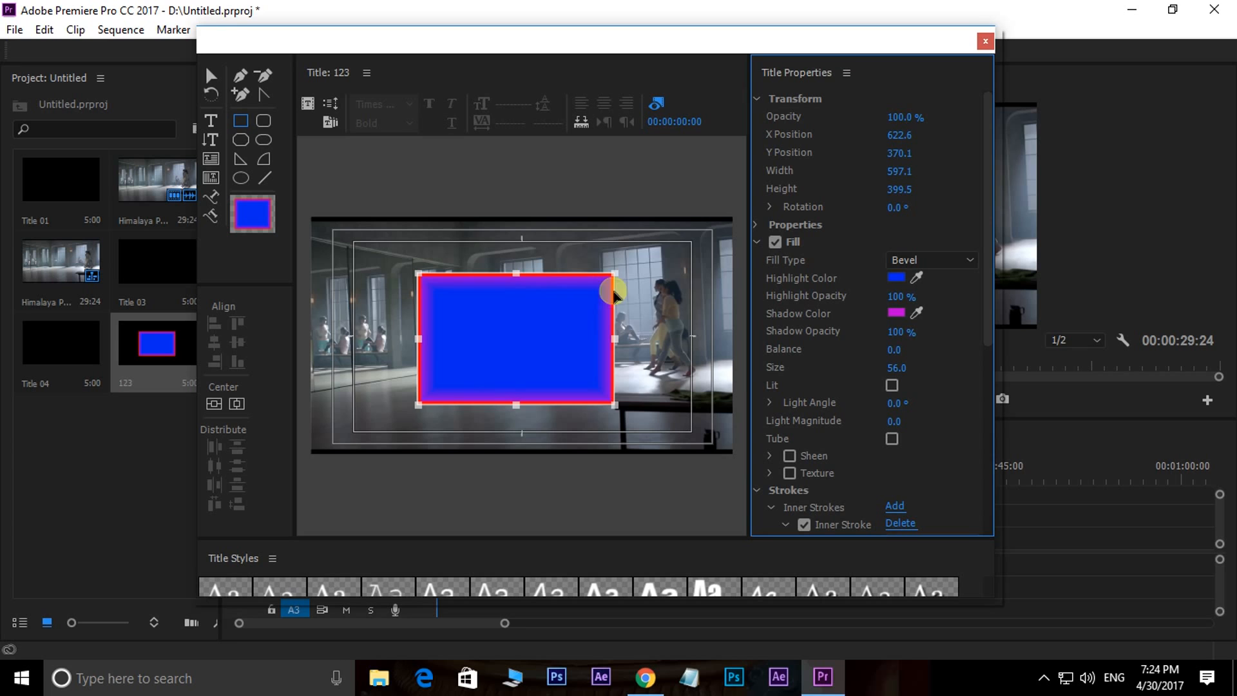
# Step: Set the highlight color of the rectangle's bevel fill to bright yellow
pyautogui.click(895, 277)
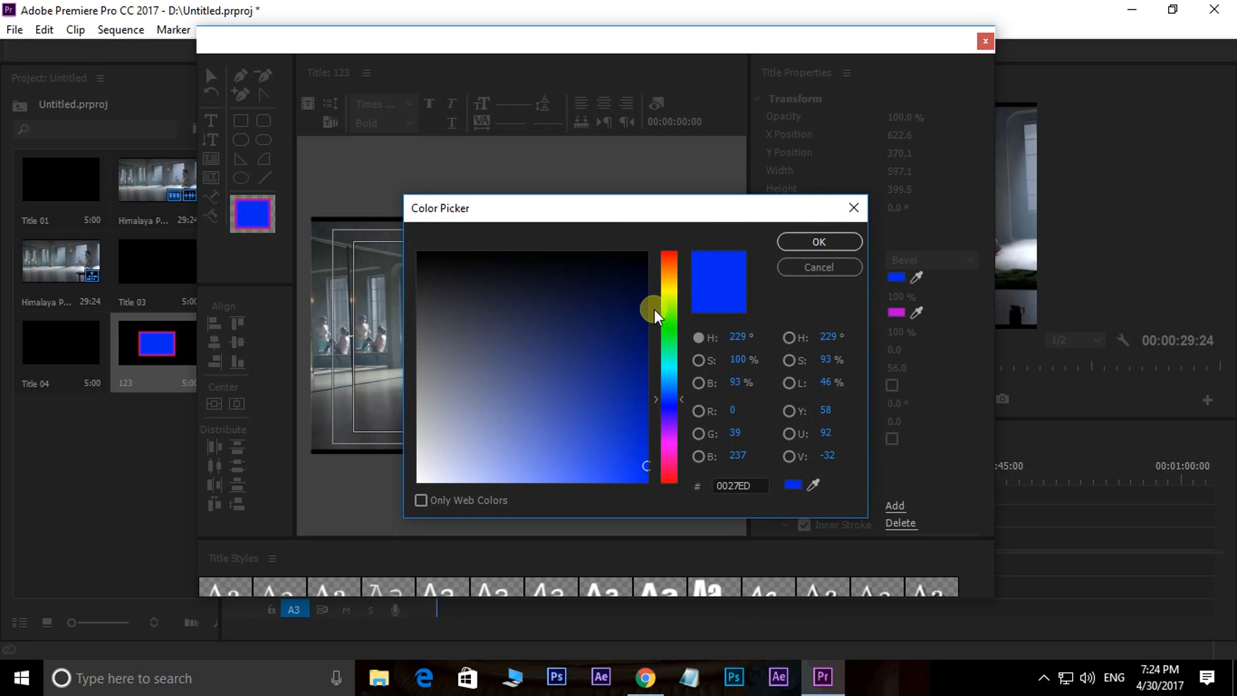
pyautogui.click(670, 308)
pyautogui.click(607, 353)
pyautogui.click(646, 493)
pyautogui.click(819, 241)
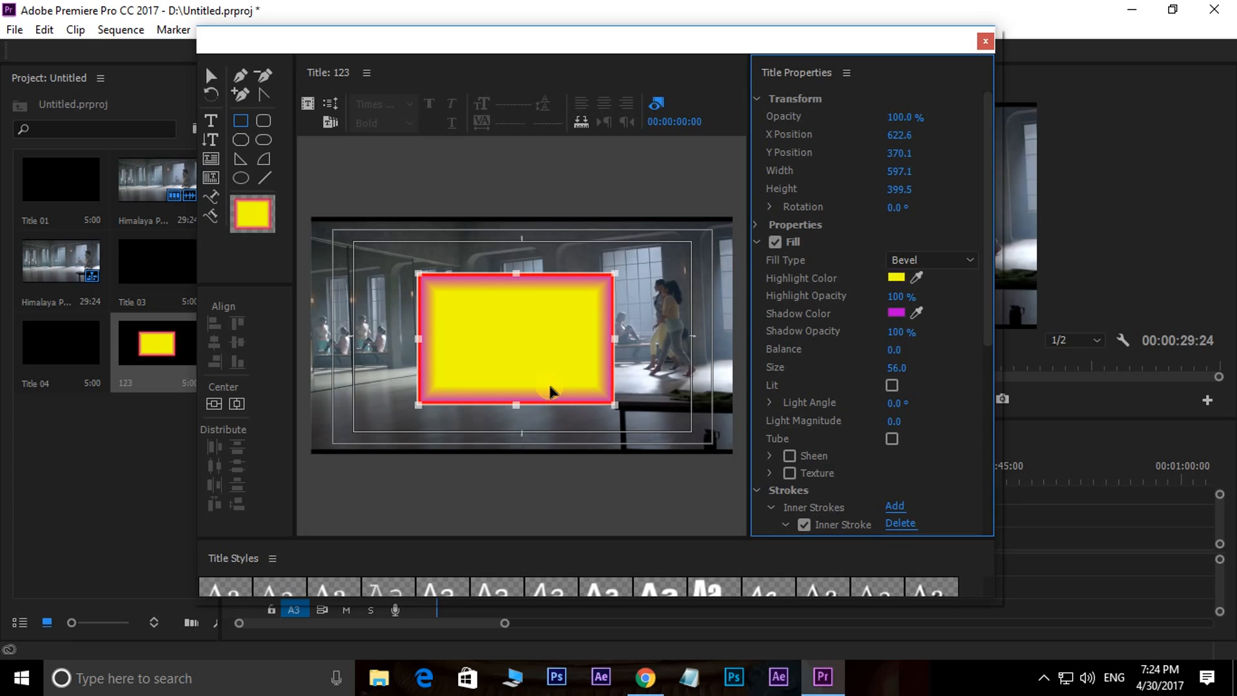
# Step: Switch the rectangle's fill type to Linear Gradient, and then to Eliminate so that only the red stroke remains
pyautogui.click(942, 259)
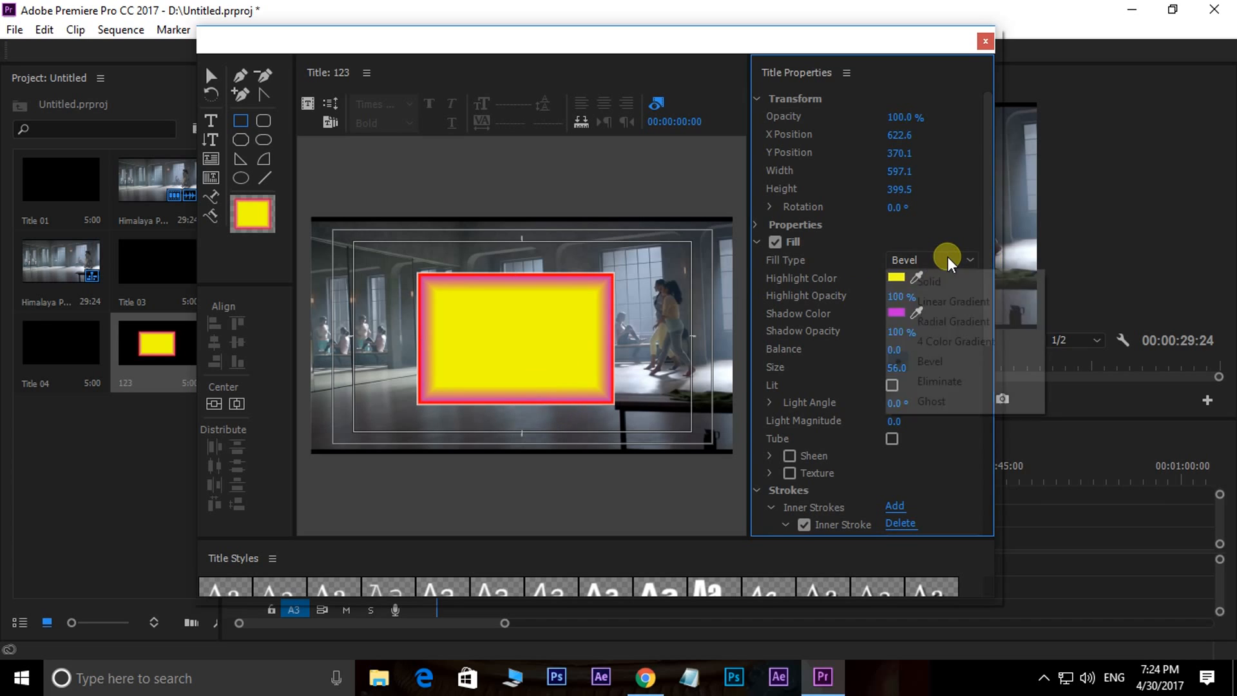
pyautogui.click(941, 303)
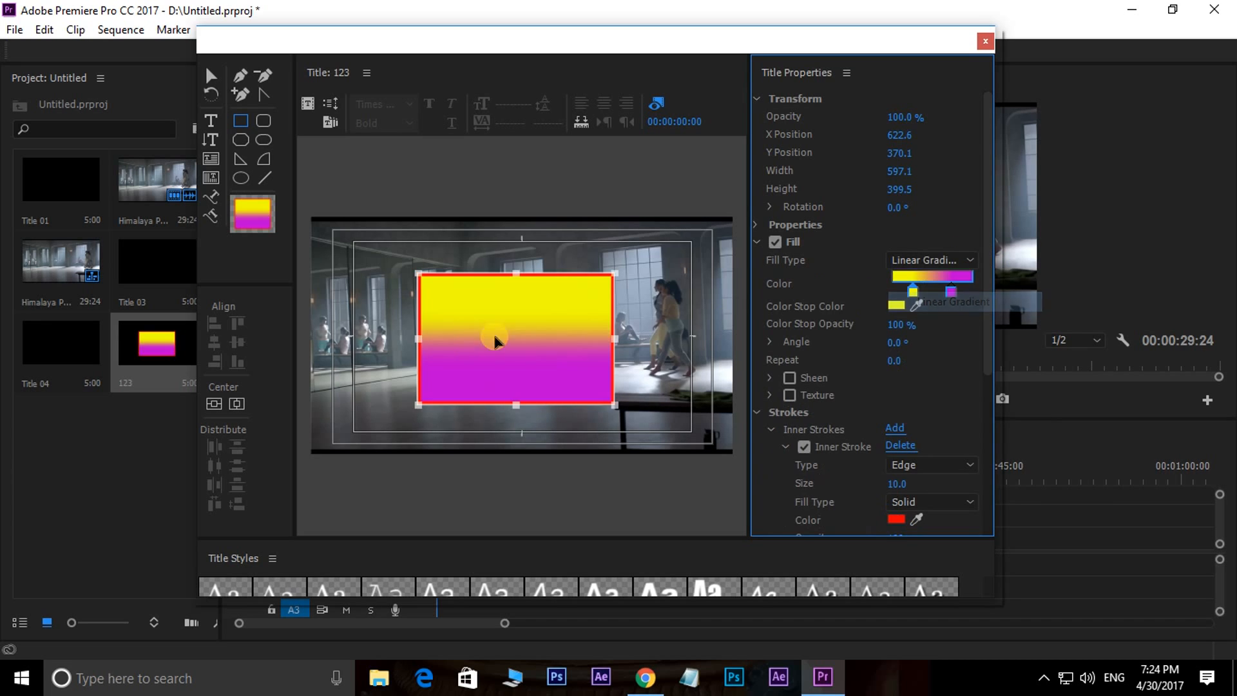
pyautogui.click(934, 261)
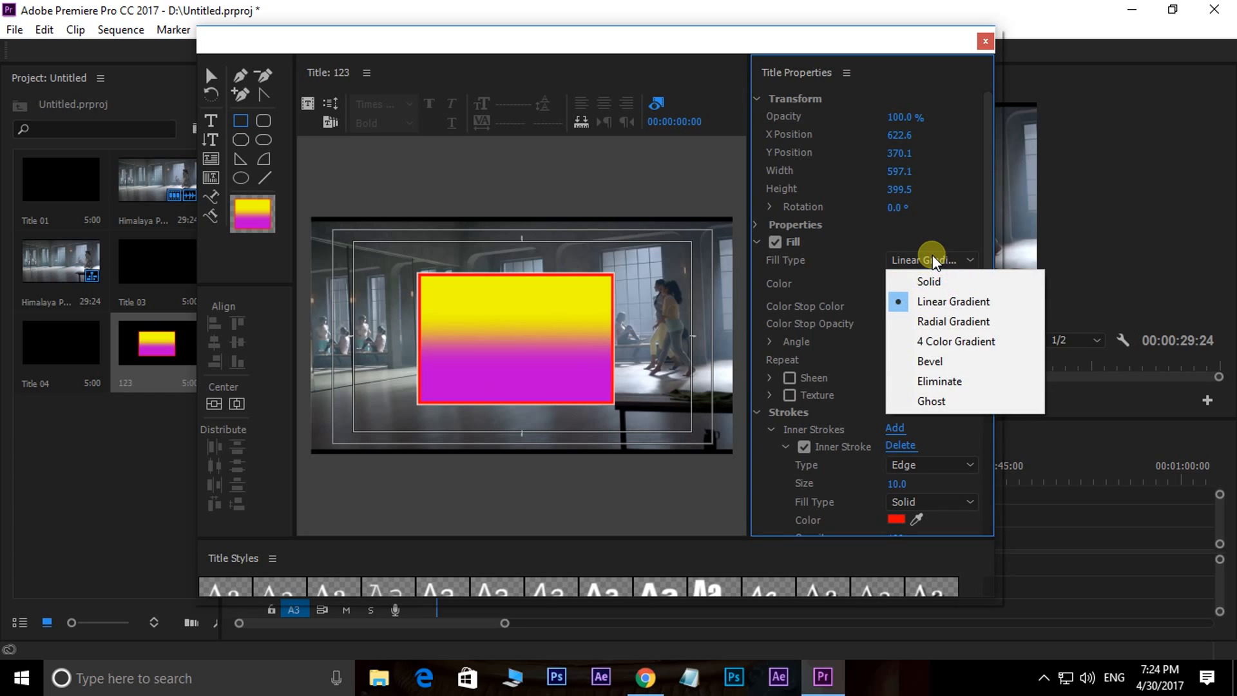
pyautogui.click(962, 384)
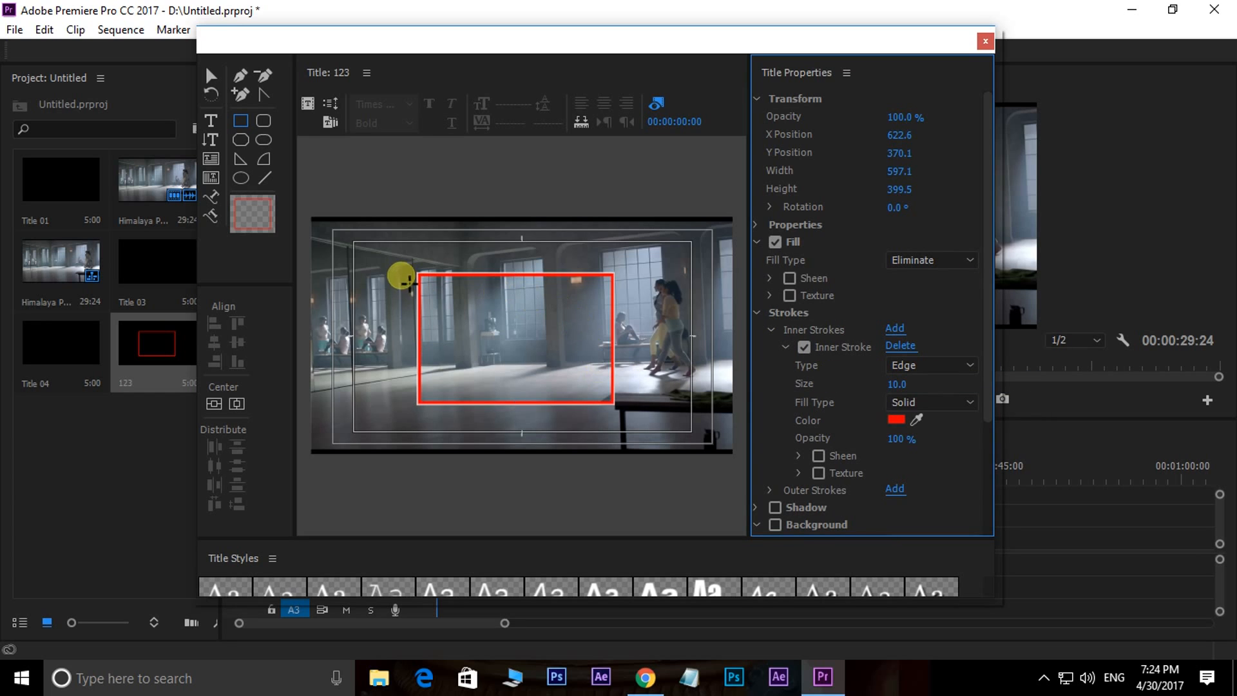
# Step: Move the outlined rectangle slightly to X 647.4 and Y 381.1, and delete it from the title
pyautogui.click(566, 403)
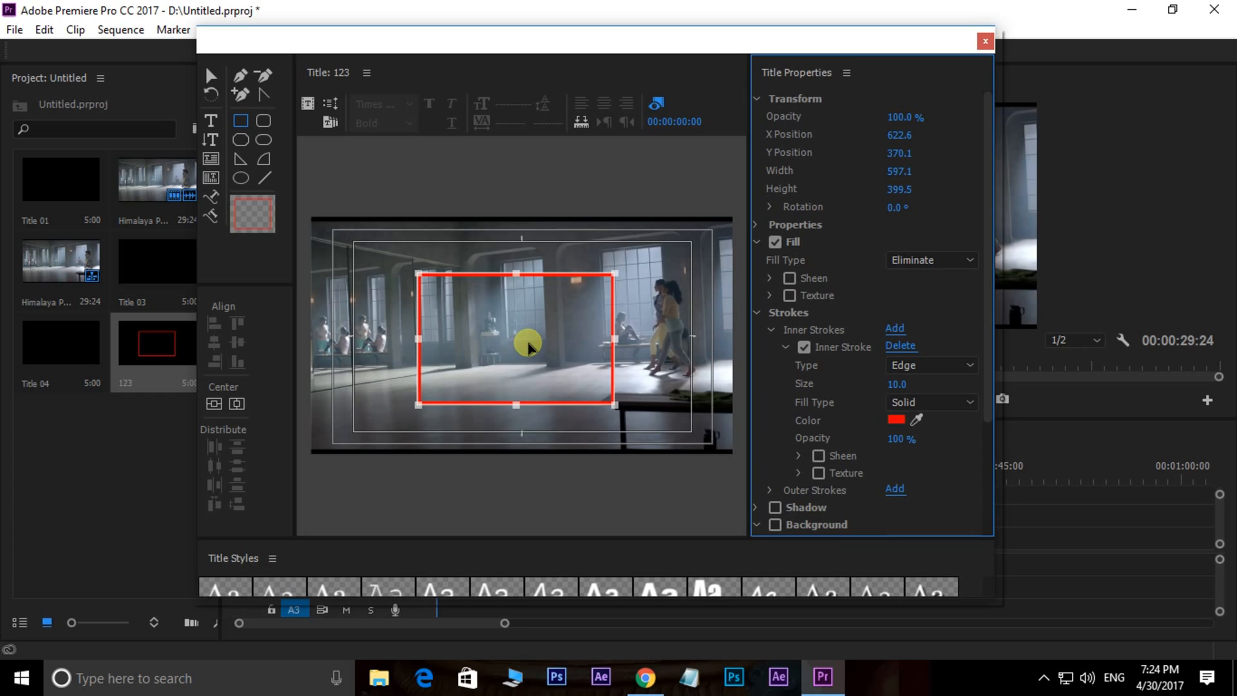
pyautogui.moveTo(500, 346); pyautogui.dragTo(509, 350)
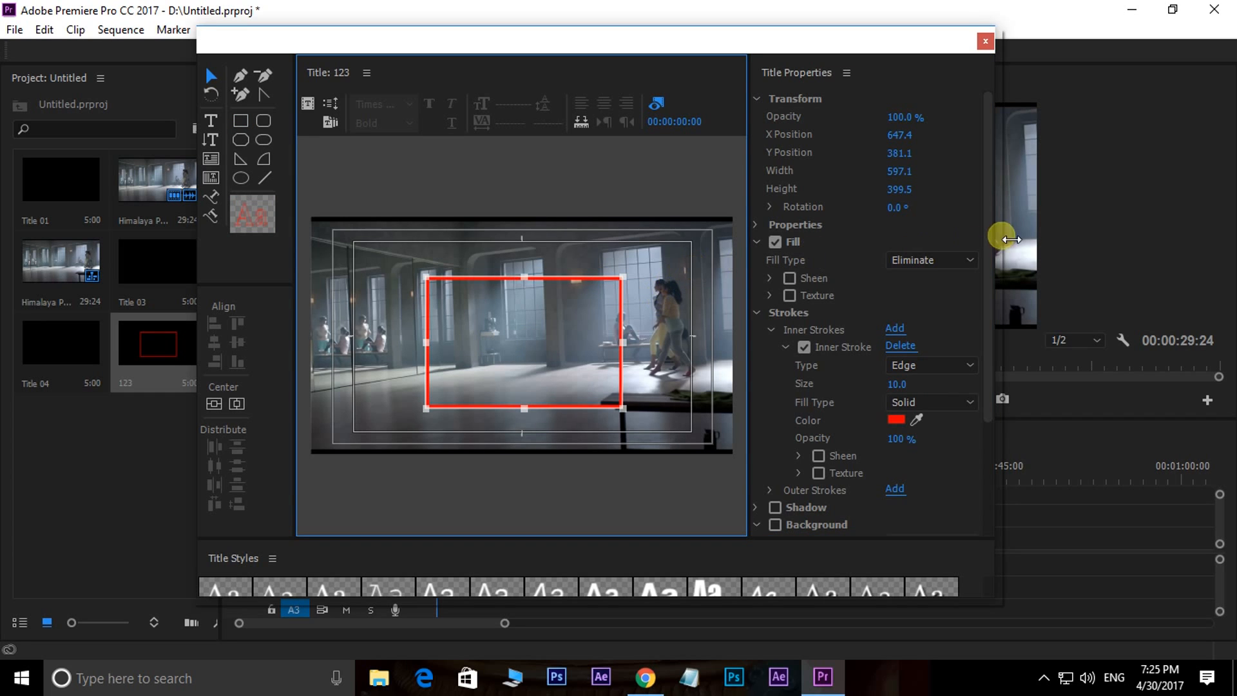
pyautogui.moveTo(986, 199)
pyautogui.mouseDown()
pyautogui.moveTo(1003, 351)
pyautogui.moveTo(973, 187)
pyautogui.mouseUp()
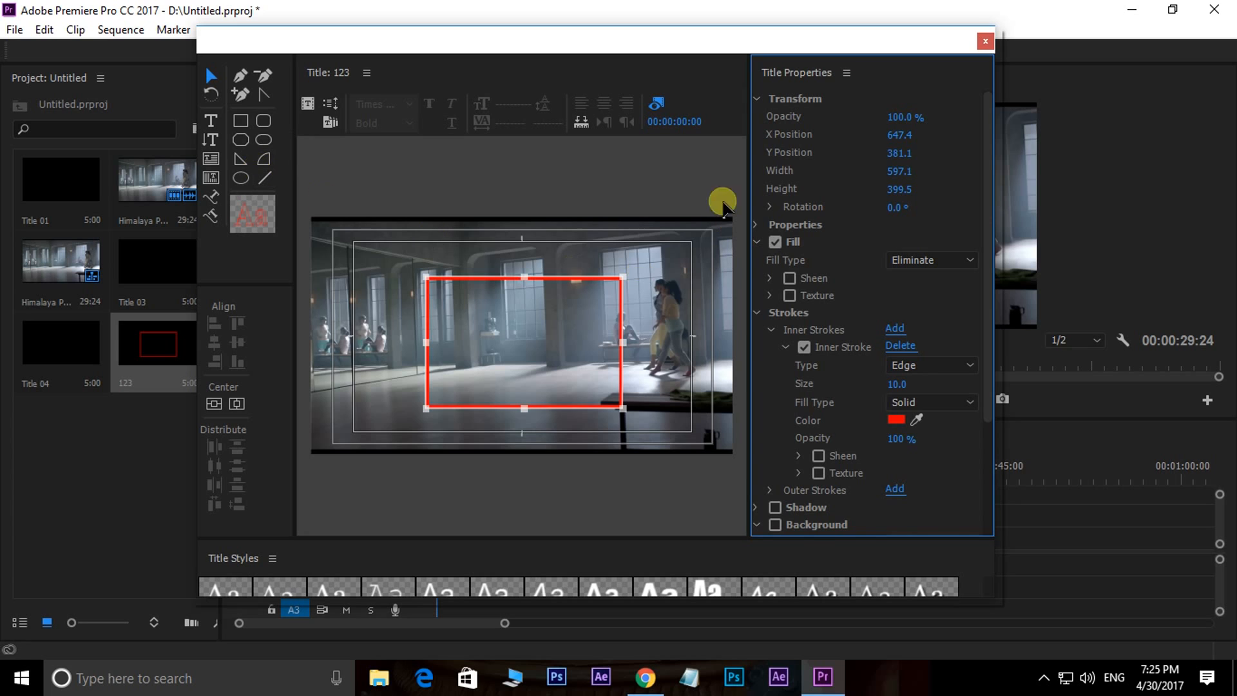
pyautogui.press('Delete')
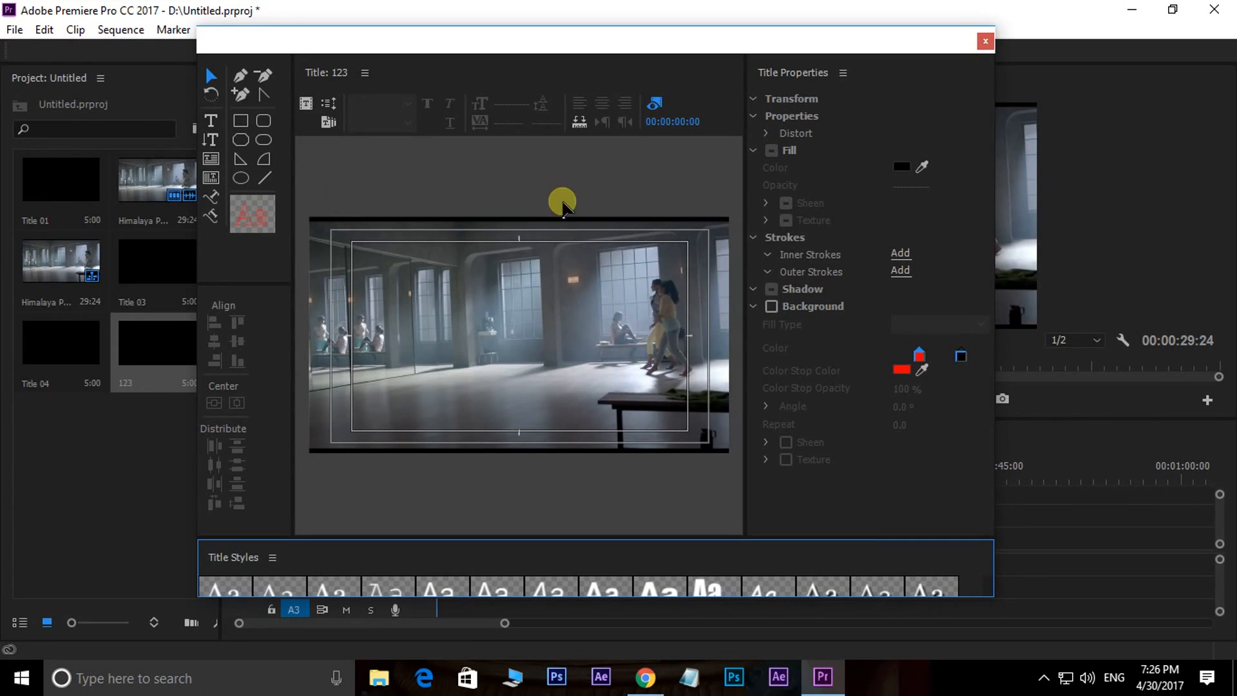
# Step: Close the title designer and show the available new title types, including Default Still, Default Roll and Default Crawl
pyautogui.click(985, 44)
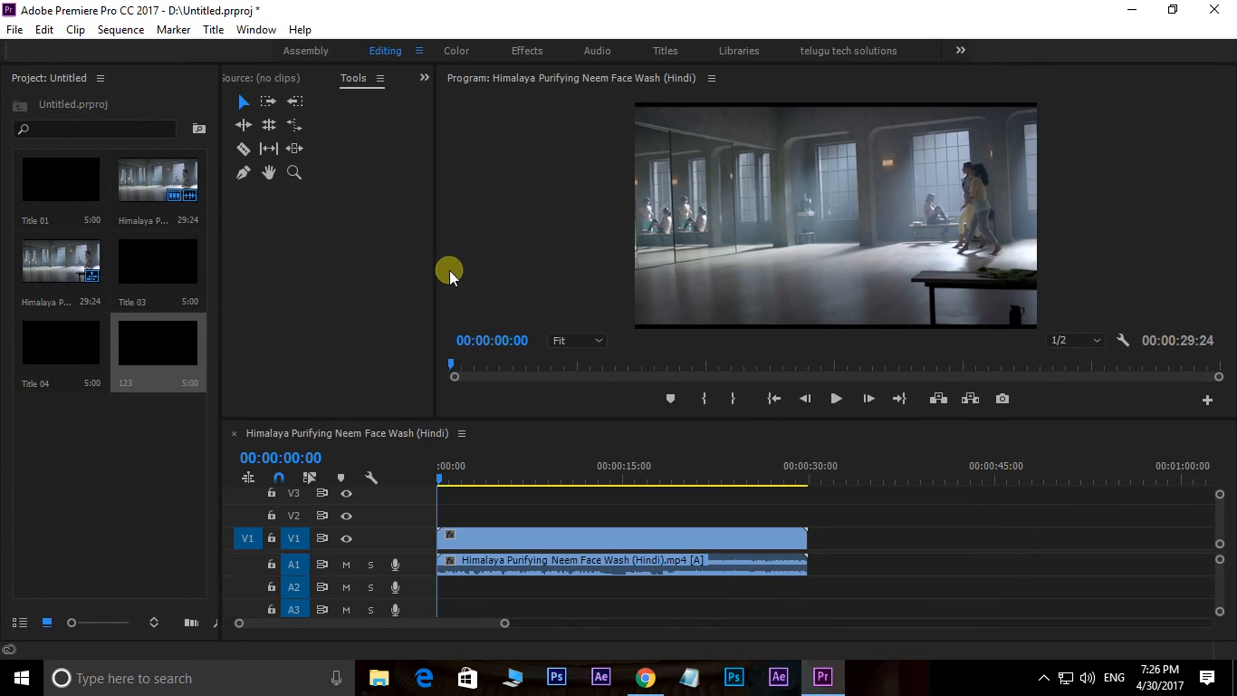
pyautogui.click(213, 30)
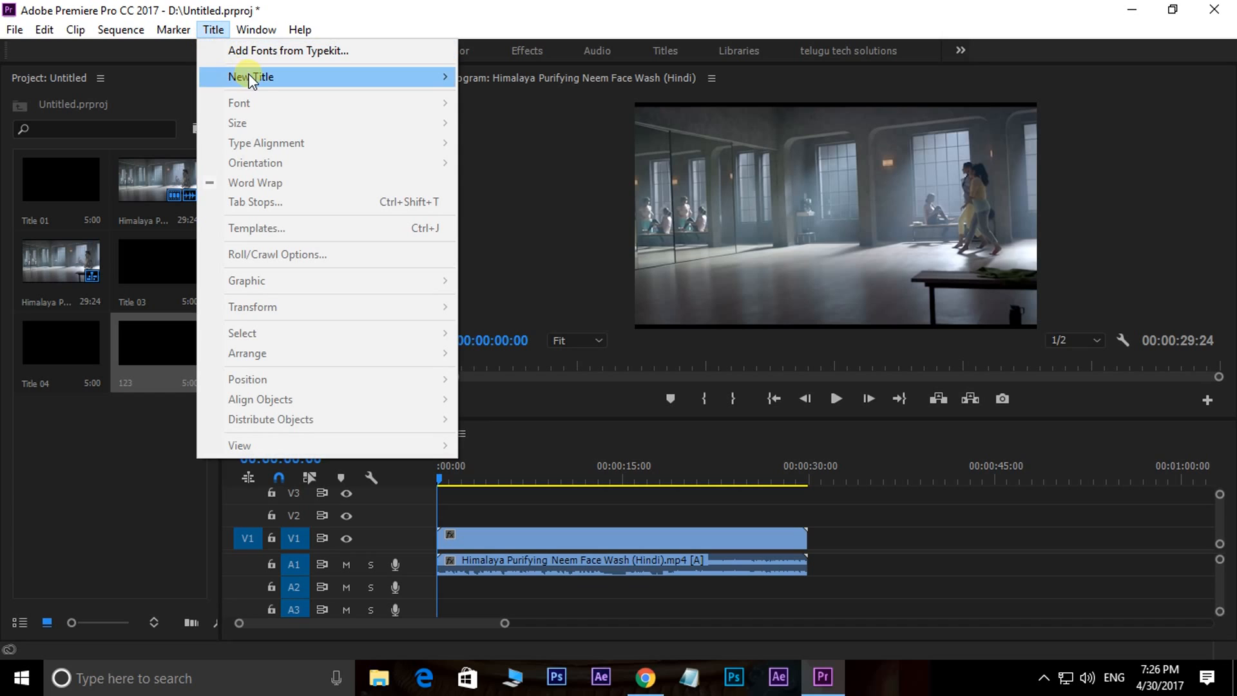
pyautogui.moveTo(263, 75)
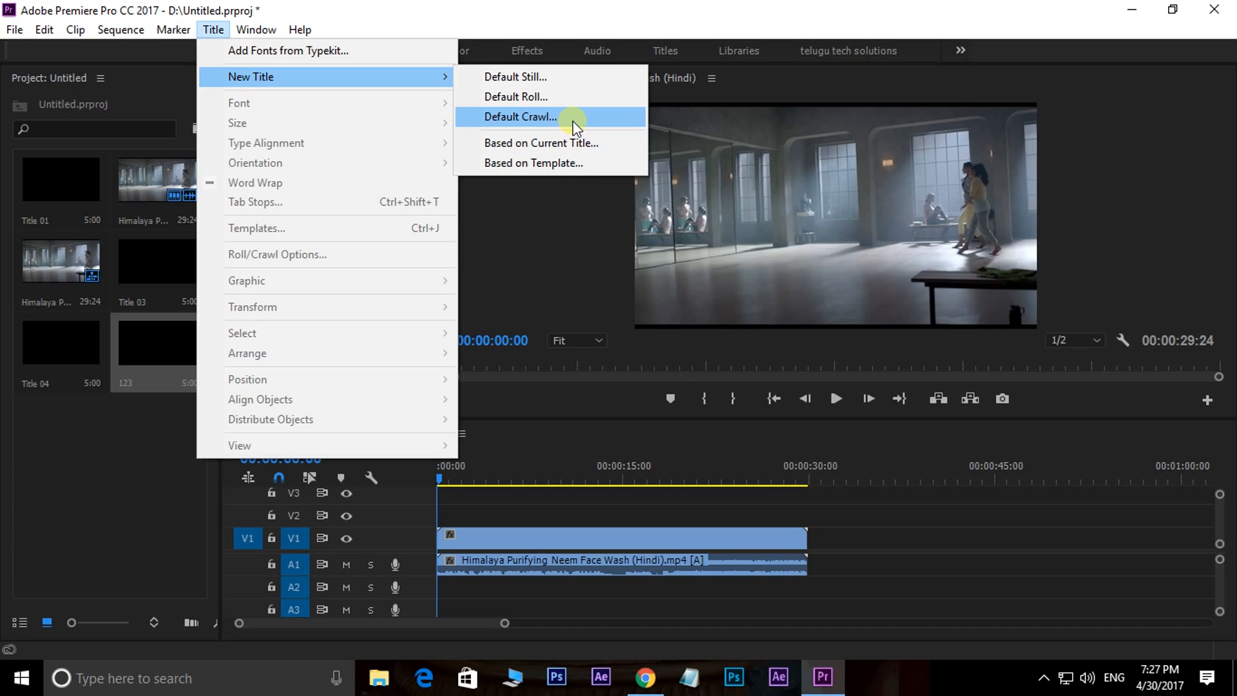
pyautogui.click(864, 195)
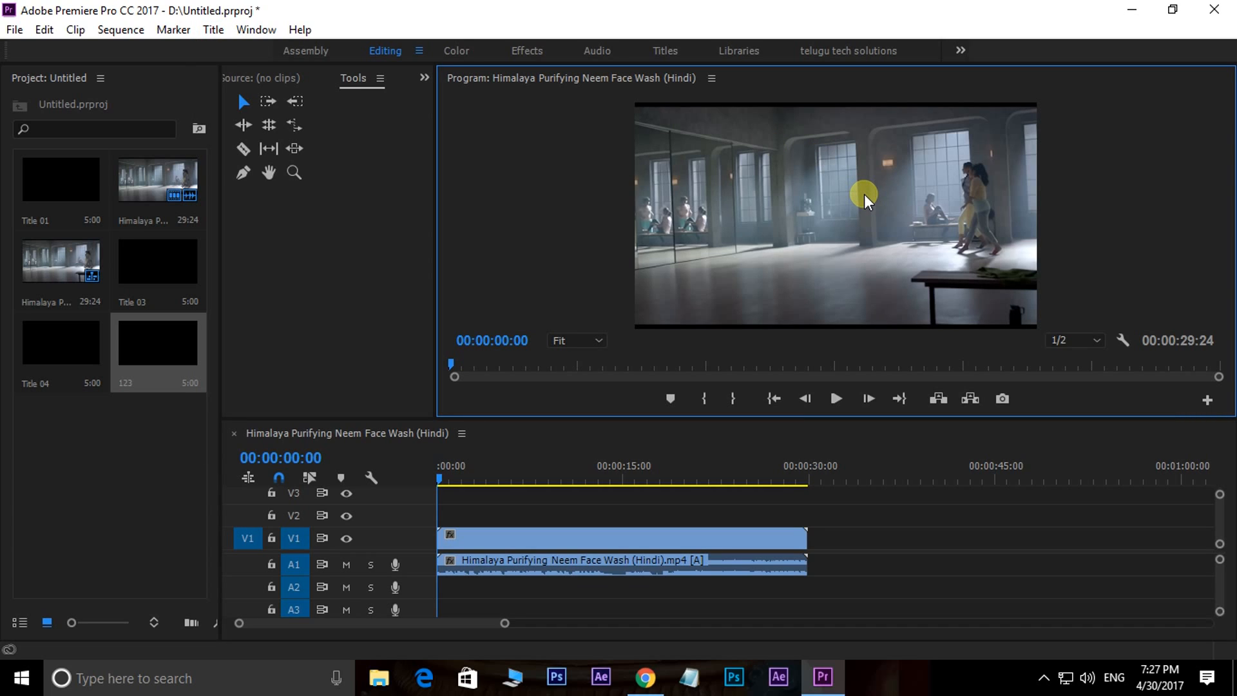